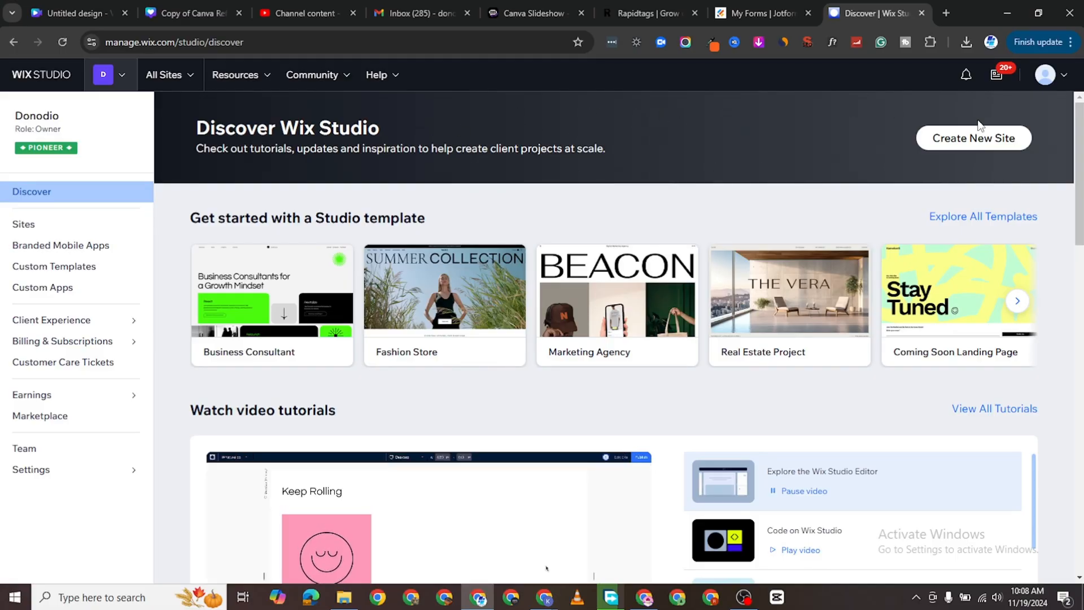
Step: Start creating a new site and open the Wix Studio template gallery
{"action": "left_click", "coordinate": [169, 74]}
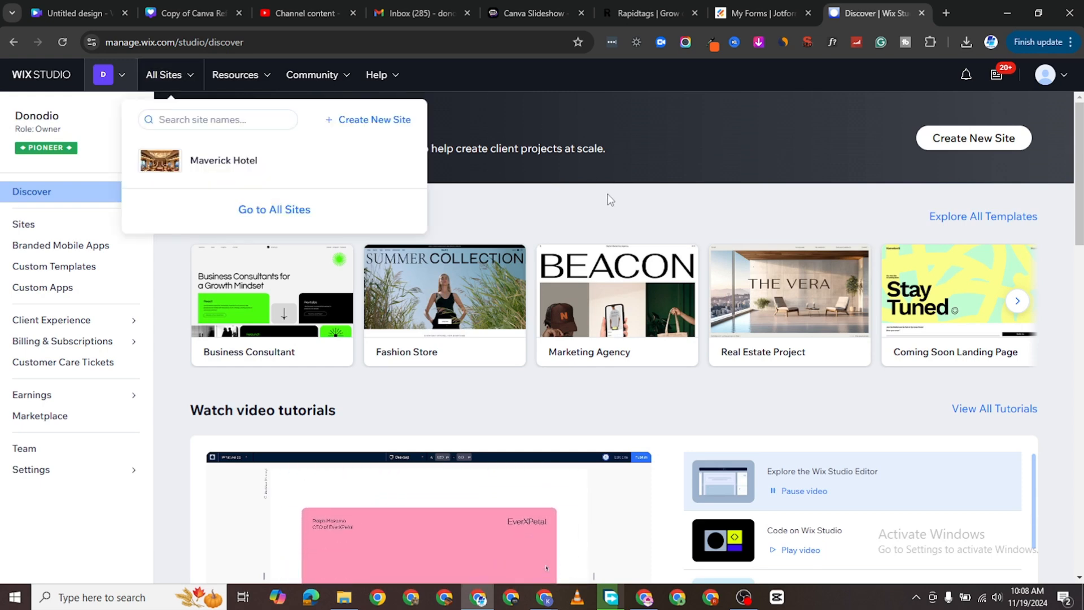
{"action": "left_click", "coordinate": [509, 122]}
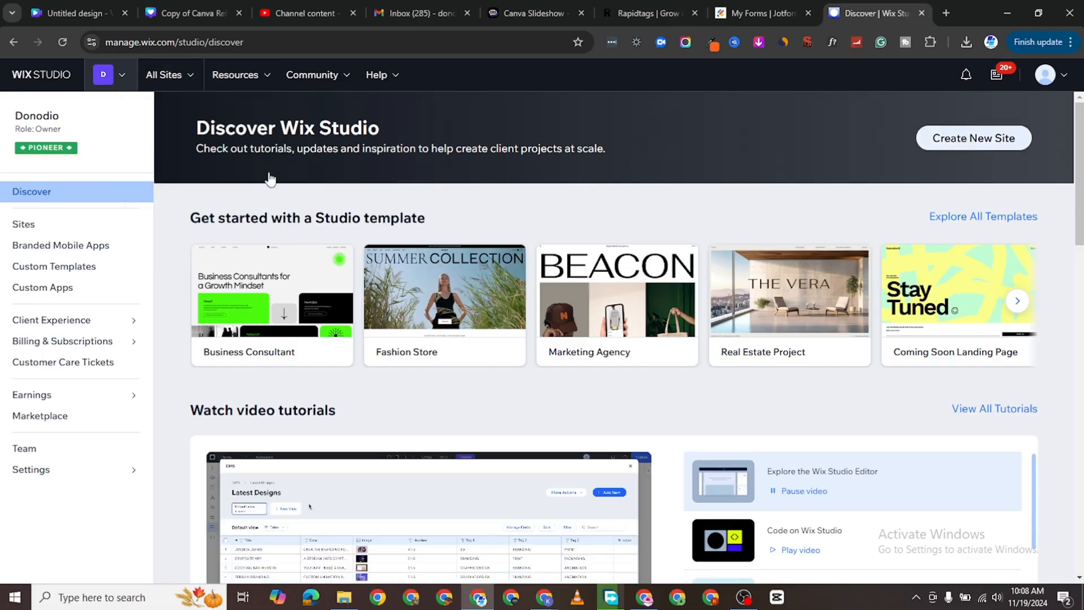
{"action": "left_click", "coordinate": [968, 138]}
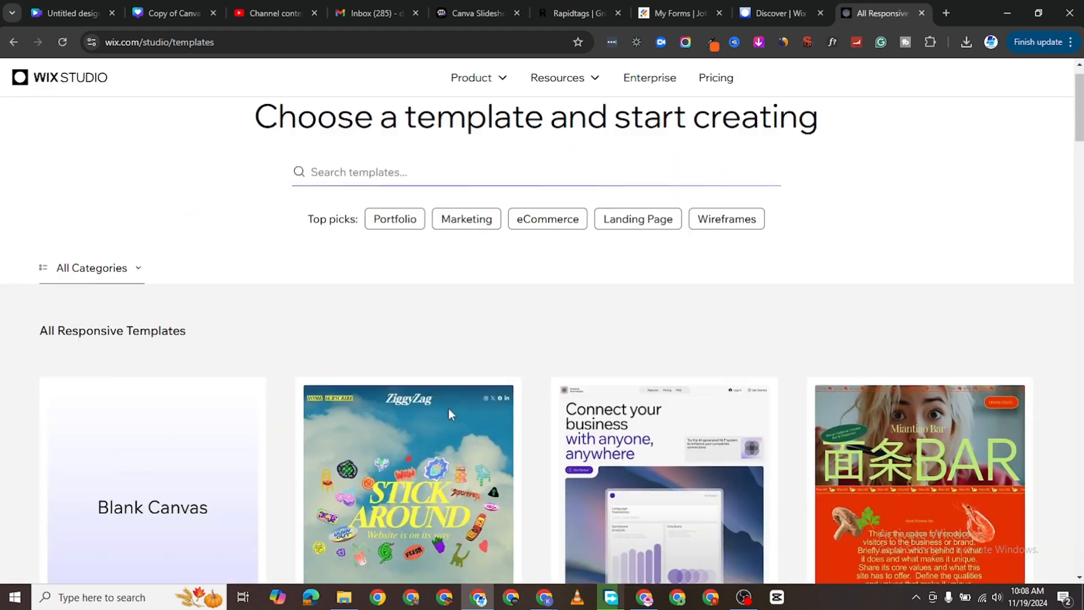
Step: Search the template gallery for "membership"
{"action": "scroll", "coordinate": [450, 407], "scroll_direction": "down", "scroll_amount": 2}
{"action": "scroll", "coordinate": [453, 405], "scroll_direction": "up", "scroll_amount": 2}
{"action": "scroll", "coordinate": [447, 301], "scroll_direction": "down", "scroll_amount": 1}
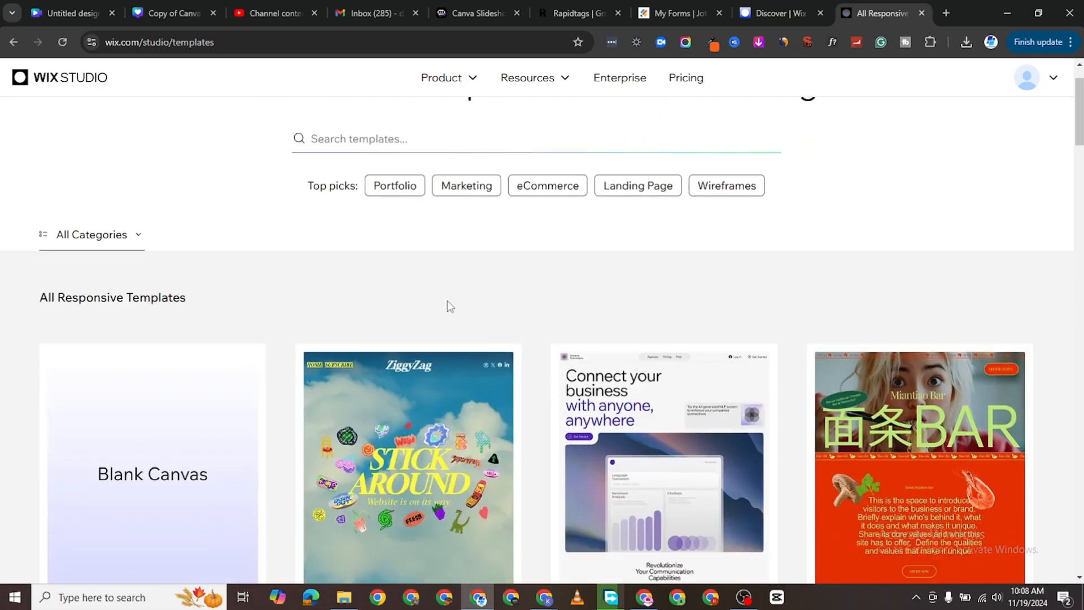
{"action": "scroll", "coordinate": [398, 206], "scroll_direction": "up", "scroll_amount": 1}
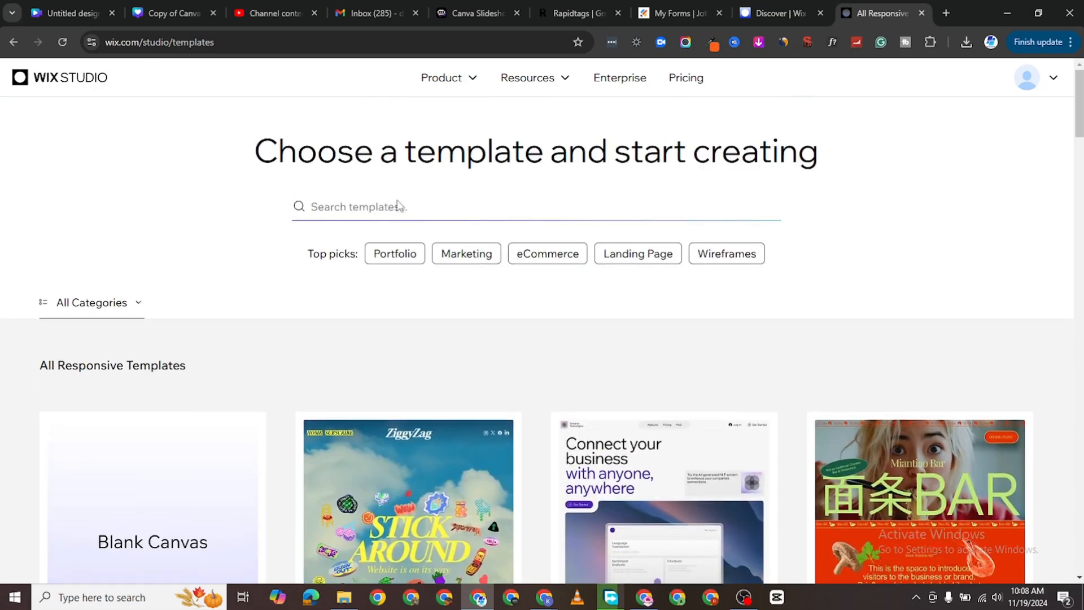
{"action": "left_click", "coordinate": [471, 218]}
{"action": "type", "text": "membership"}
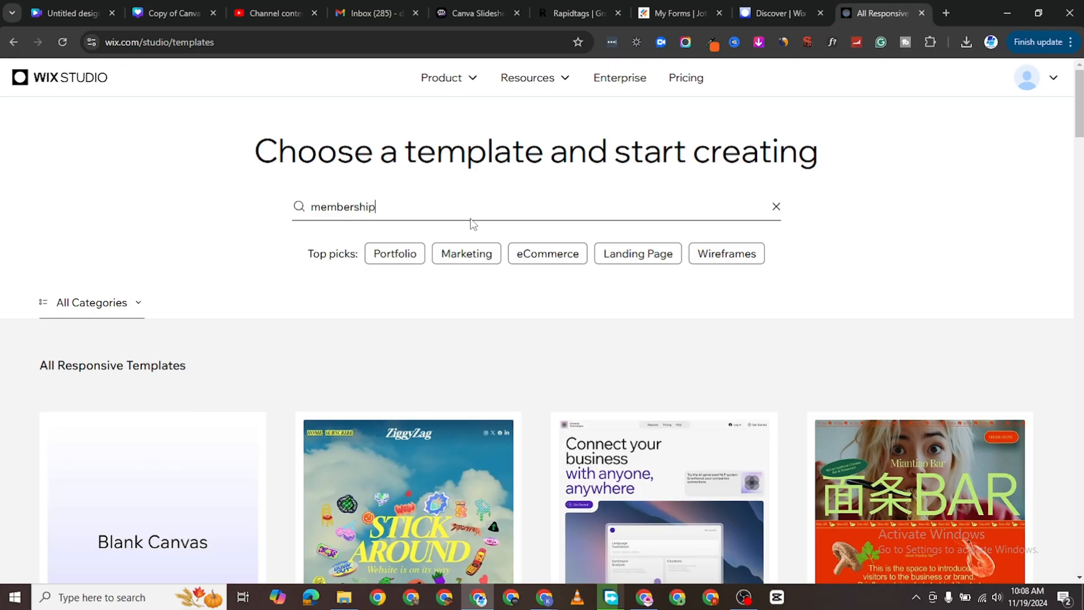
{"action": "key", "text": "Return"}
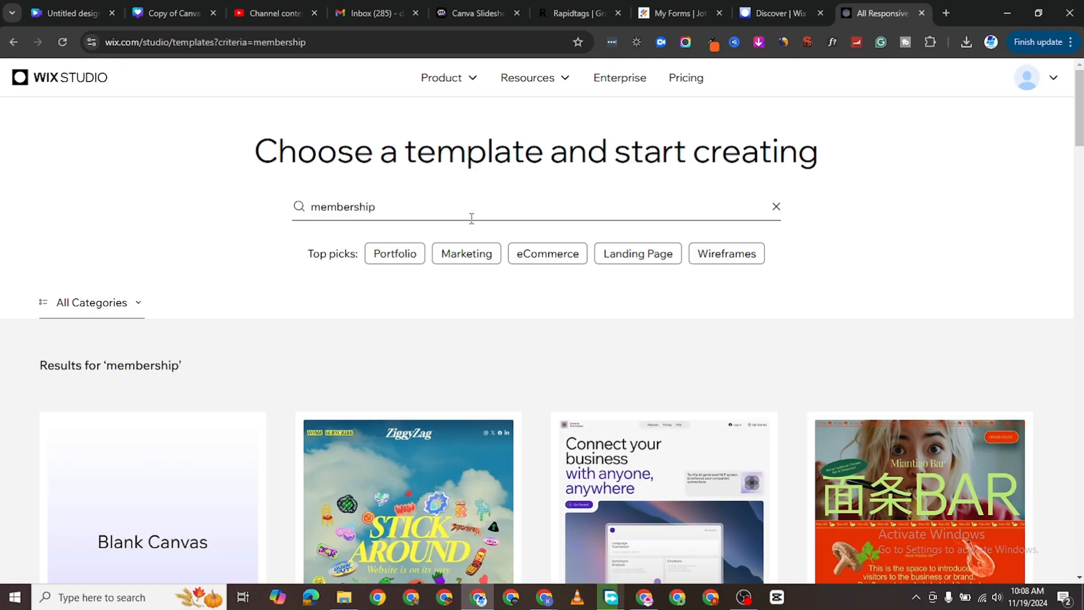
Step: Browse the membership template results and open a preview of the Fitness Studio template
{"action": "scroll", "coordinate": [427, 377], "scroll_direction": "down", "scroll_amount": 5}
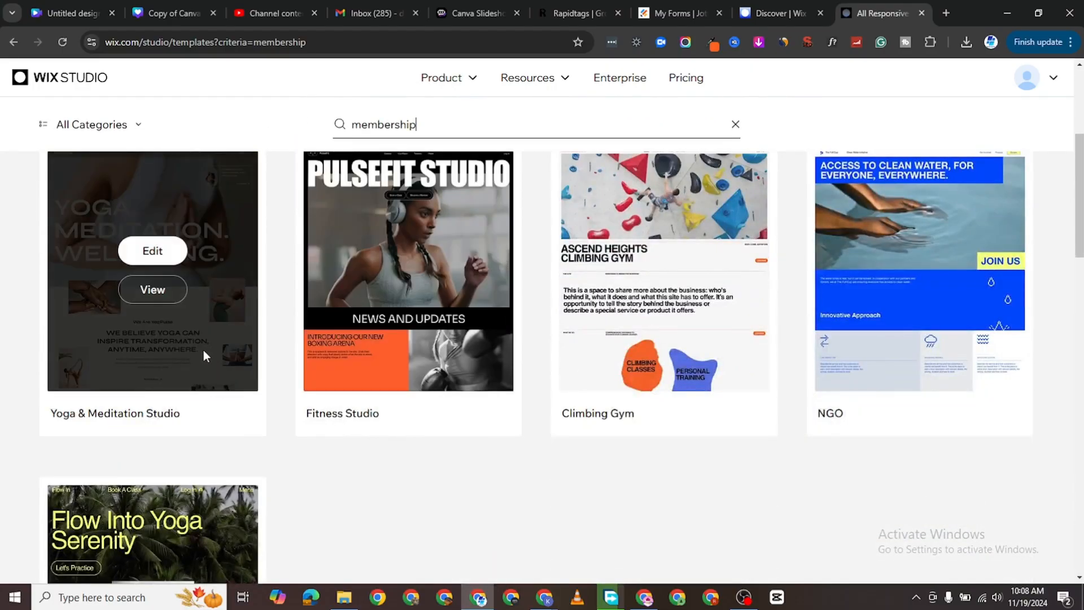
{"action": "scroll", "coordinate": [327, 413], "scroll_direction": "down", "scroll_amount": 3}
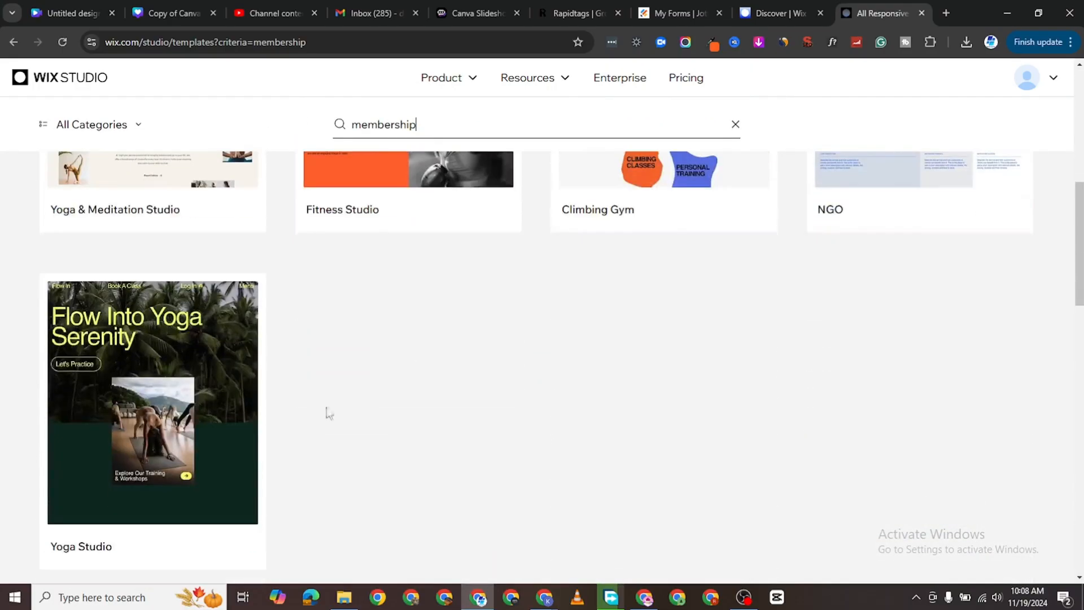
{"action": "scroll", "coordinate": [328, 413], "scroll_direction": "down", "scroll_amount": 1}
{"action": "scroll", "coordinate": [210, 383], "scroll_direction": "up", "scroll_amount": 3}
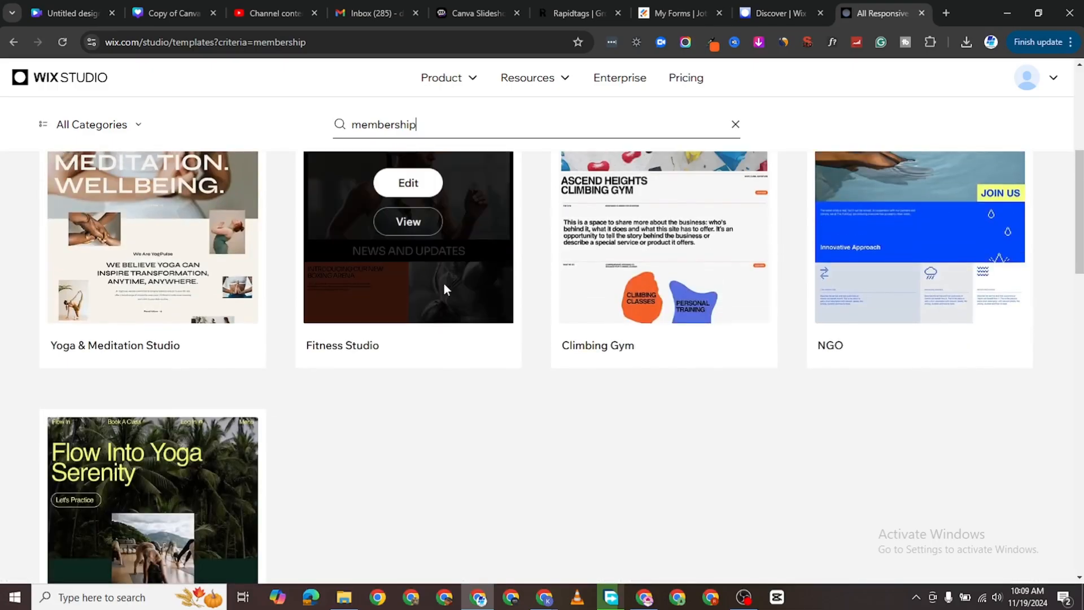
{"action": "scroll", "coordinate": [444, 289], "scroll_direction": "up", "scroll_amount": 3}
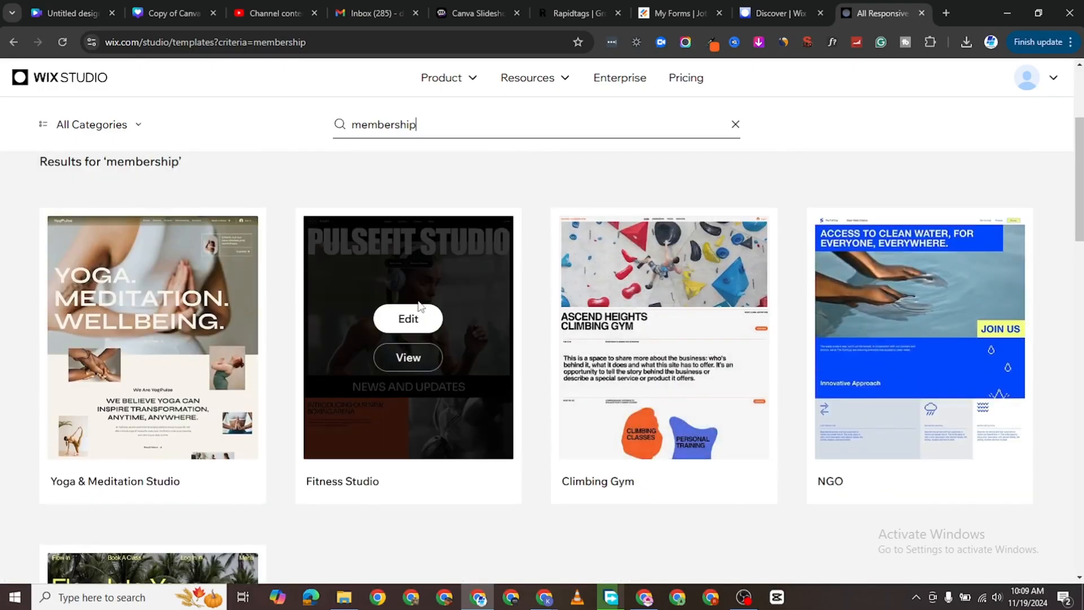
{"action": "left_click", "coordinate": [413, 359]}
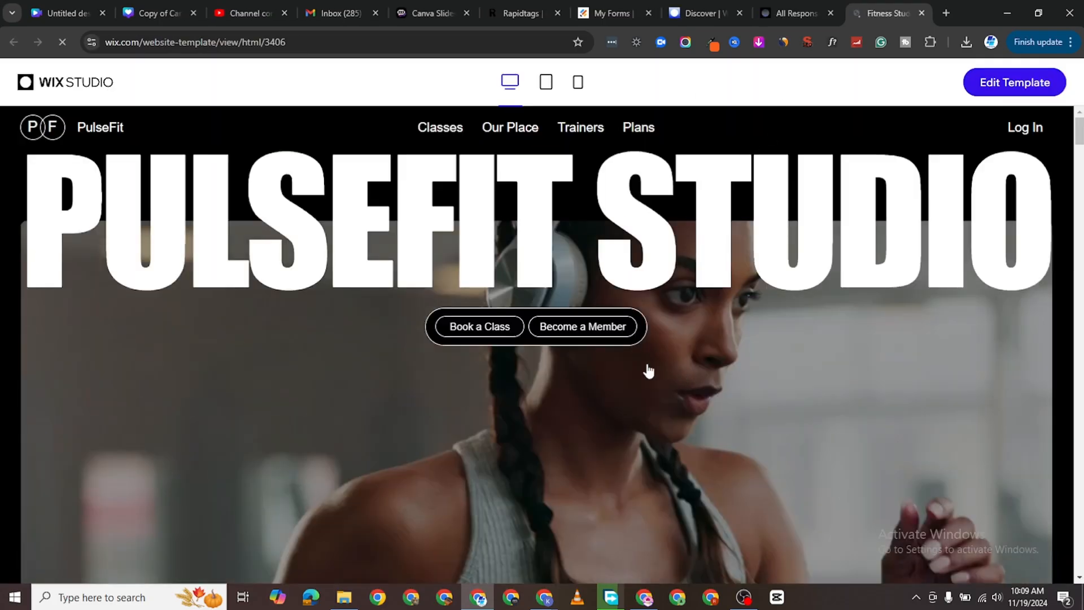
Step: Examine the Fitness Studio preview's home page and its membership plans page
{"action": "scroll", "coordinate": [639, 338], "scroll_direction": "down", "scroll_amount": 3}
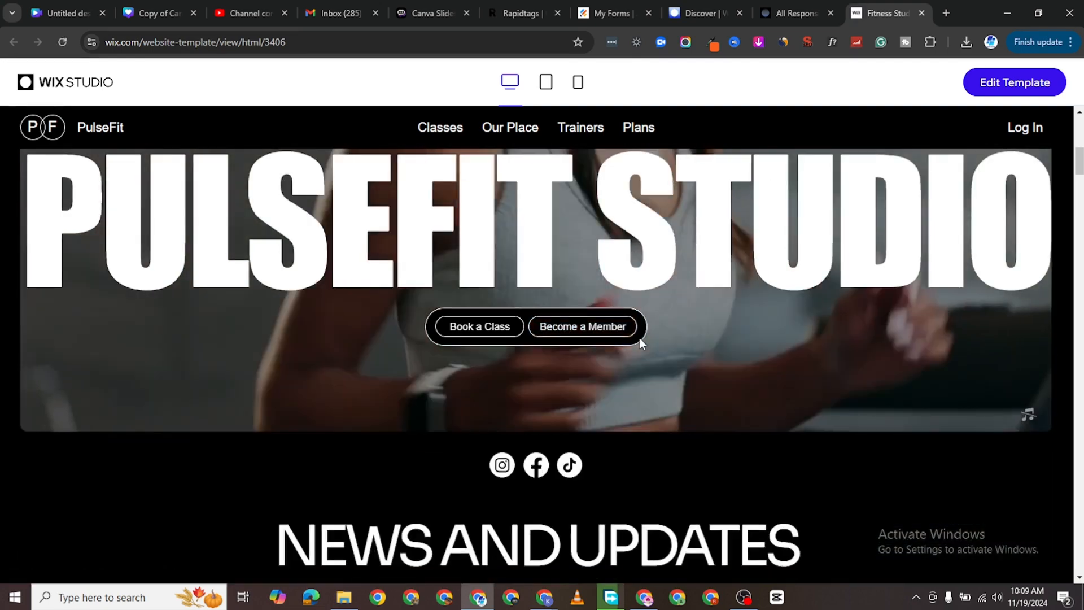
{"action": "scroll", "coordinate": [639, 338], "scroll_direction": "down", "scroll_amount": 3}
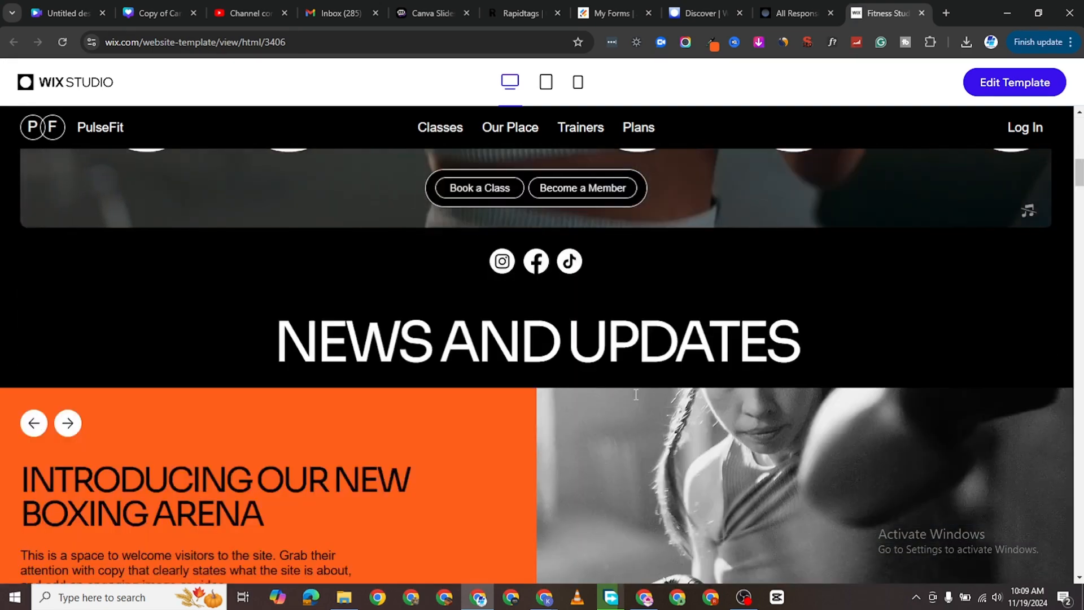
{"action": "scroll", "coordinate": [636, 394], "scroll_direction": "down", "scroll_amount": 3}
{"action": "scroll", "coordinate": [636, 395], "scroll_direction": "up", "scroll_amount": 3}
{"action": "left_click", "coordinate": [644, 131]}
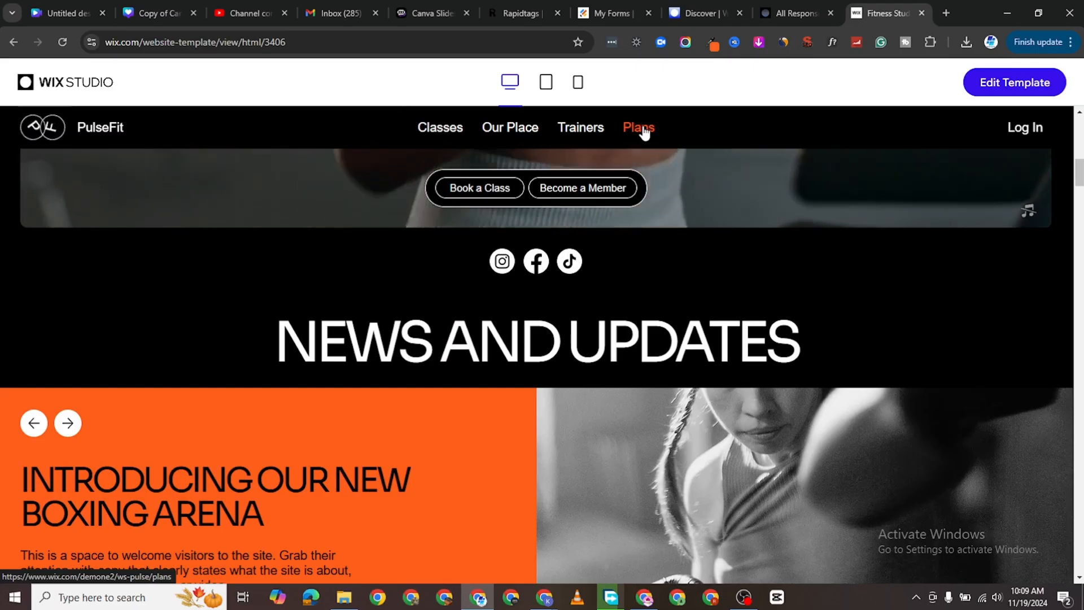
{"action": "left_click", "coordinate": [602, 188]}
{"action": "scroll", "coordinate": [354, 379], "scroll_direction": "down", "scroll_amount": 6}
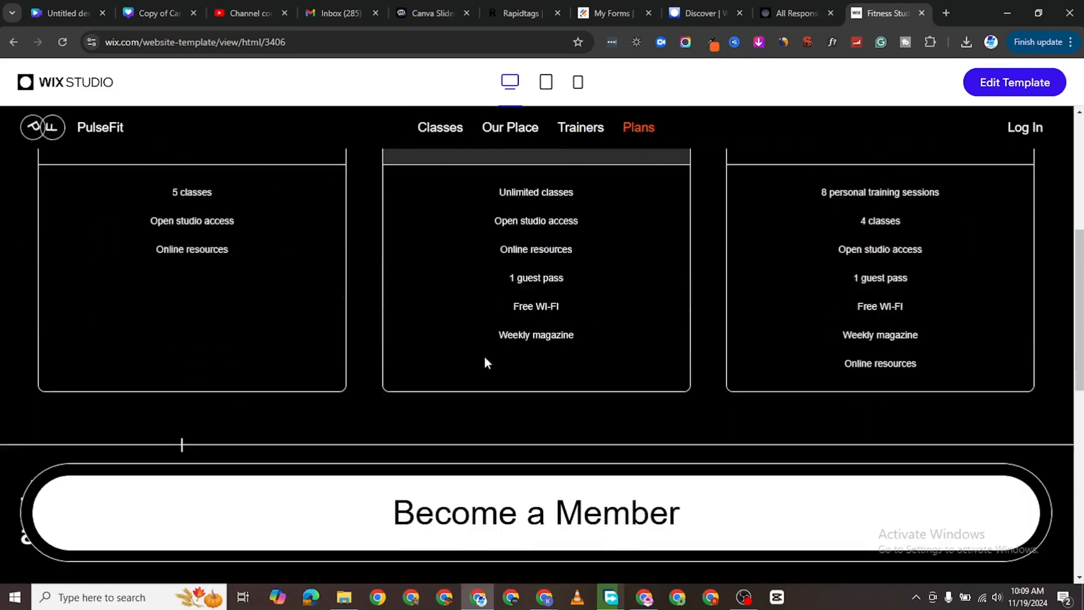
{"action": "scroll", "coordinate": [485, 362], "scroll_direction": "down", "scroll_amount": 5}
{"action": "scroll", "coordinate": [578, 371], "scroll_direction": "up", "scroll_amount": 10}
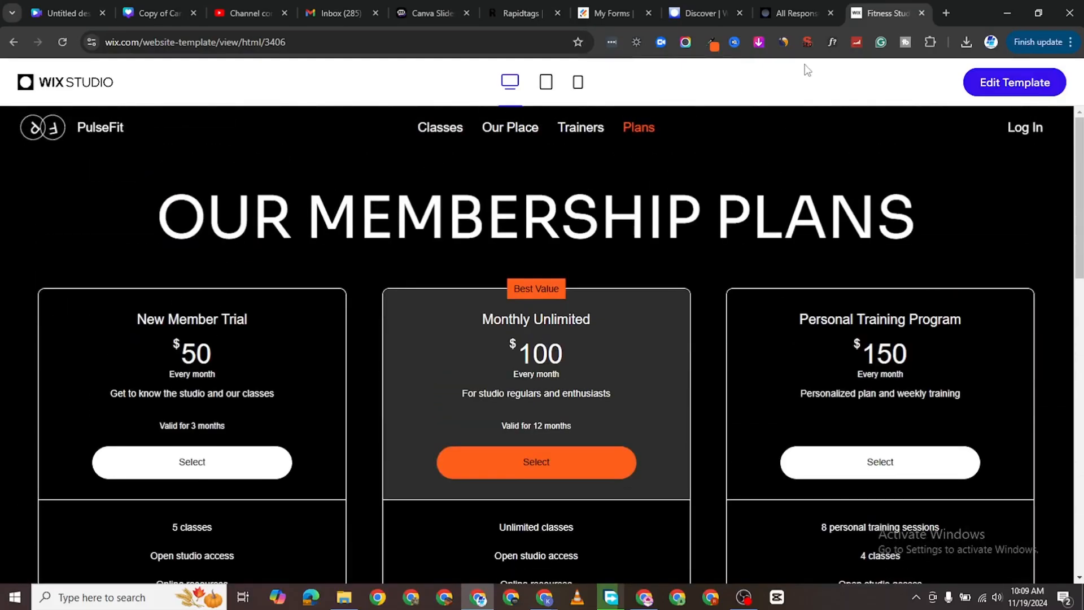
Step: Return to the template results and open the Fitness Studio template for editing
{"action": "left_click", "coordinate": [790, 12]}
{"action": "mouse_move", "coordinate": [405, 341]}
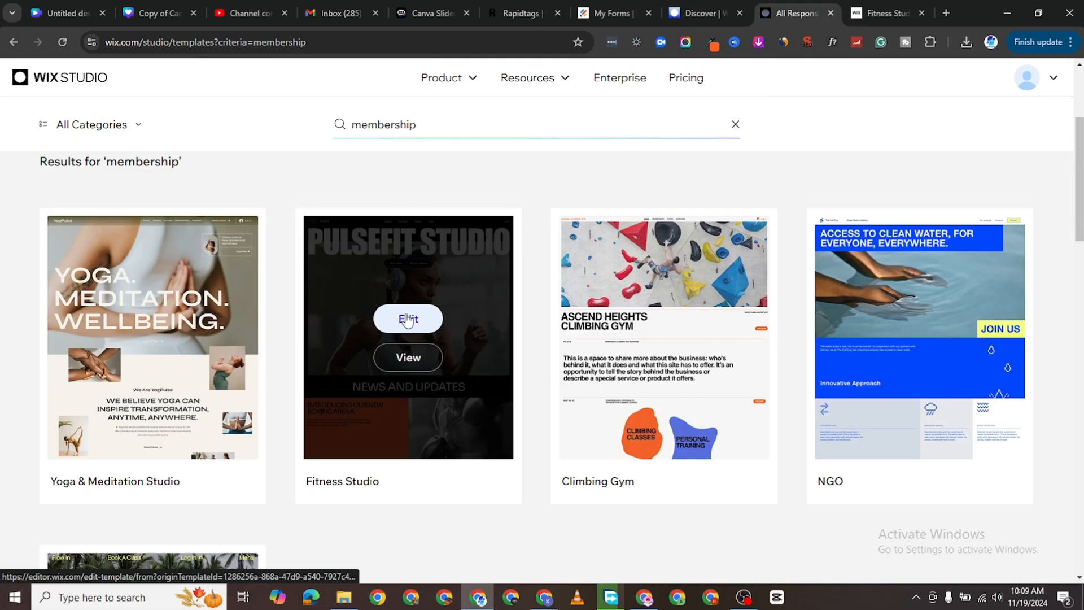
{"action": "left_click", "coordinate": [407, 319]}
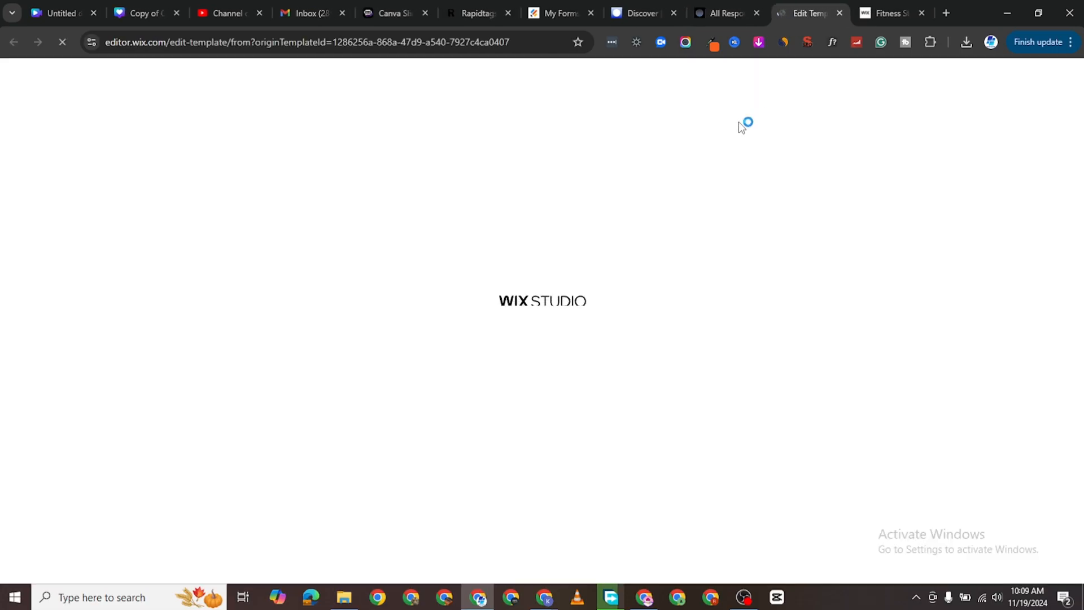
Step: Switch back to the Fitness Studio preview and look over the plans page down to its footer
{"action": "left_click", "coordinate": [880, 14]}
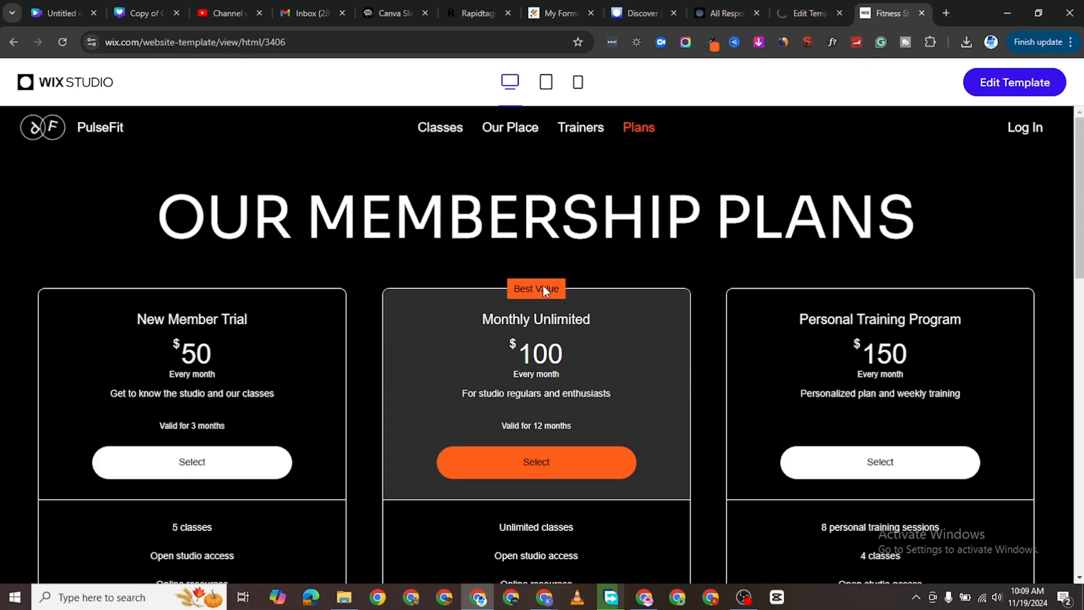
{"action": "scroll", "coordinate": [536, 338], "scroll_direction": "down", "scroll_amount": 10}
{"action": "scroll", "coordinate": [491, 381], "scroll_direction": "up", "scroll_amount": 10}
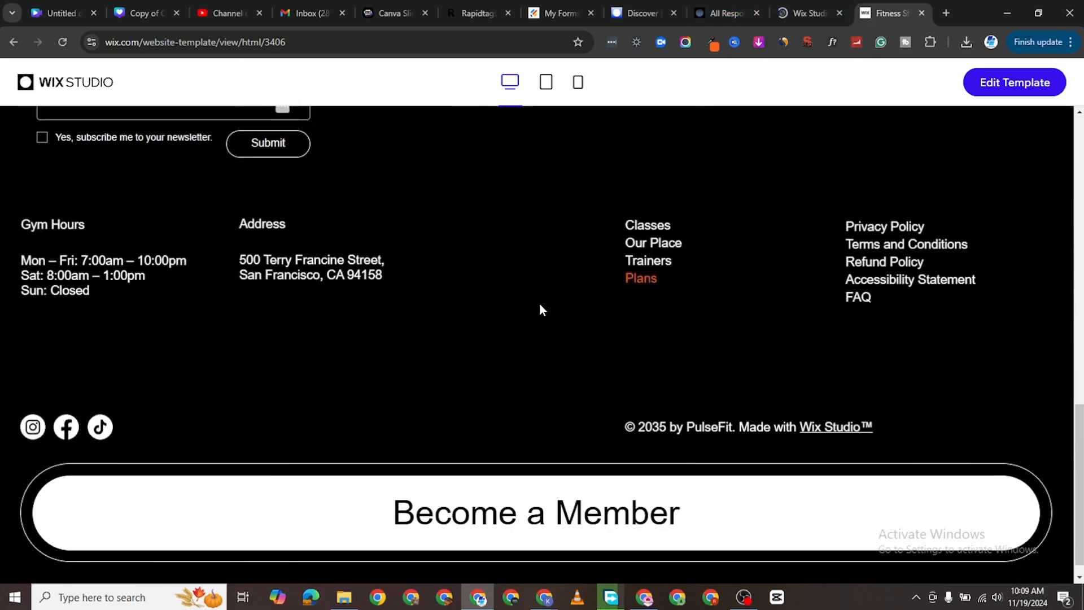
{"action": "scroll", "coordinate": [502, 361], "scroll_direction": "down", "scroll_amount": 5}
{"action": "scroll", "coordinate": [535, 402], "scroll_direction": "down", "scroll_amount": 3}
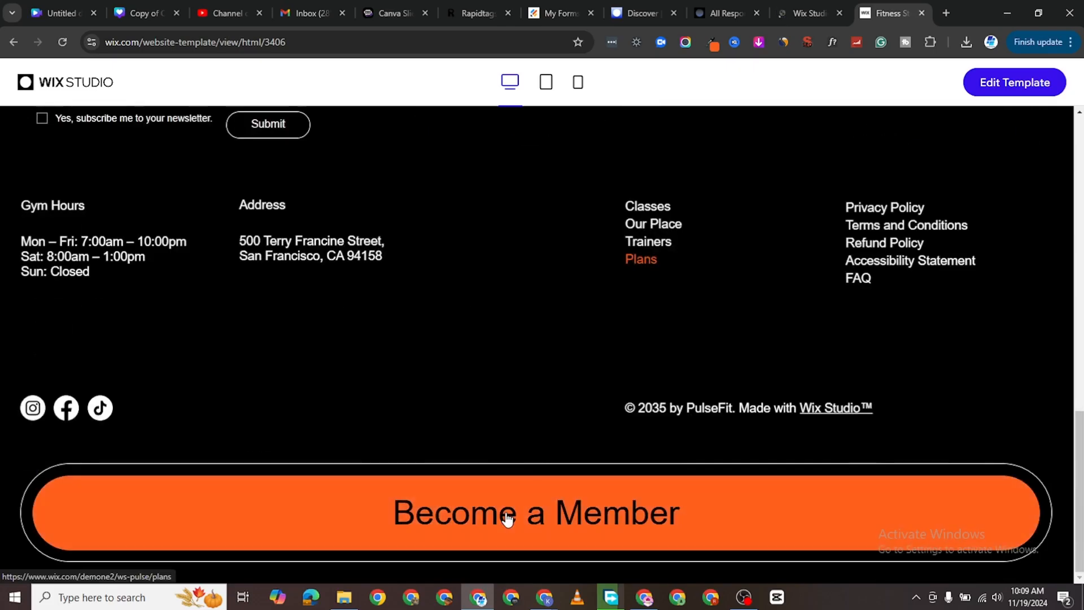
{"action": "scroll", "coordinate": [452, 163], "scroll_direction": "up", "scroll_amount": 8}
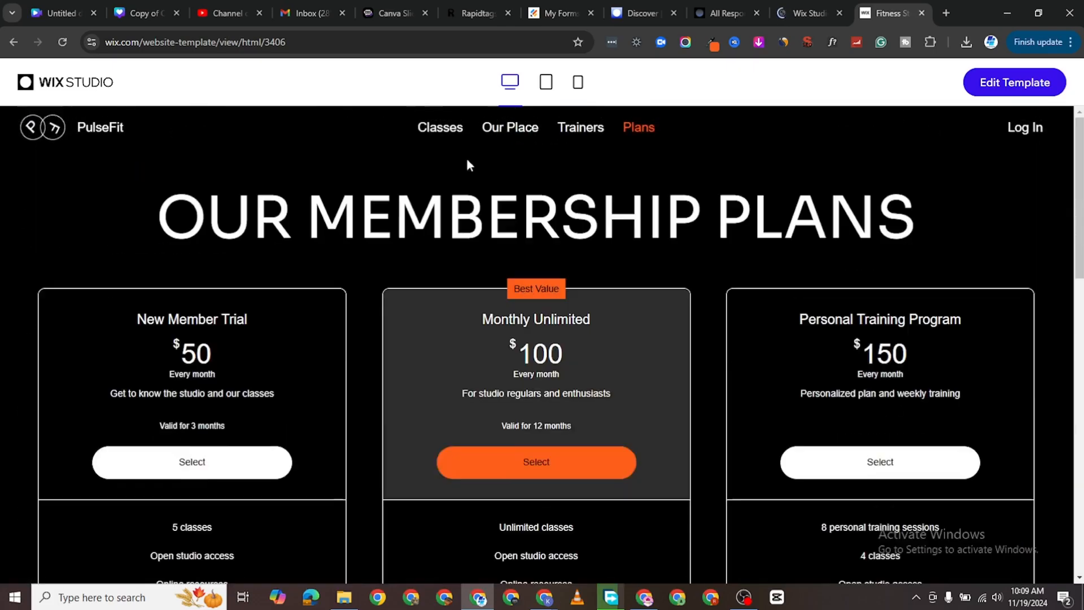
Step: Preview the template in mobile view and check the layout of its plans, news and class booking sections
{"action": "left_click", "coordinate": [577, 82]}
{"action": "scroll", "coordinate": [539, 361], "scroll_direction": "down", "scroll_amount": 4}
{"action": "scroll", "coordinate": [539, 361], "scroll_direction": "down", "scroll_amount": 10}
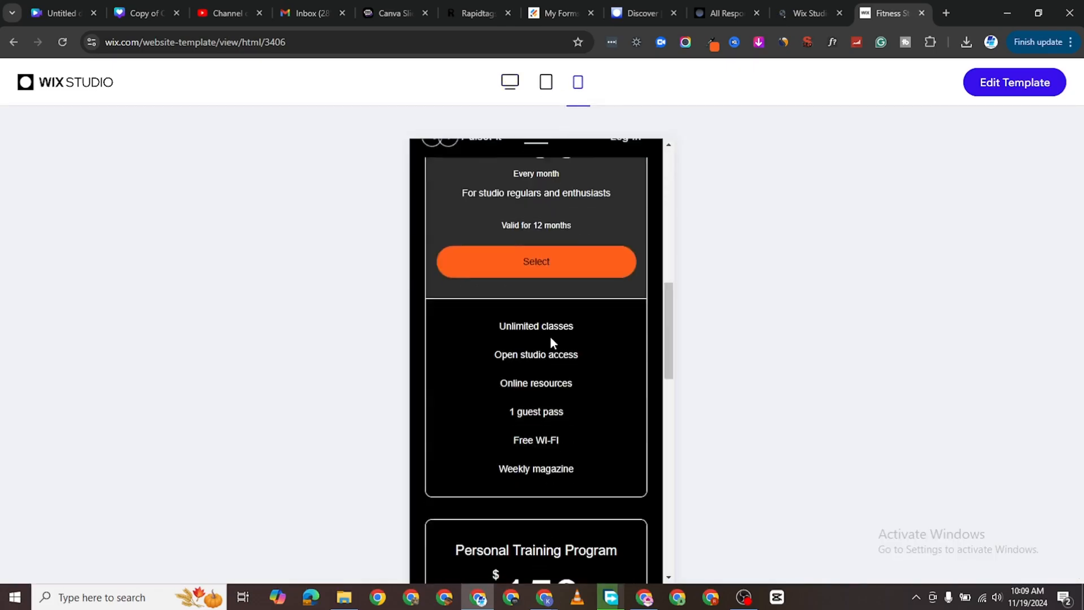
{"action": "scroll", "coordinate": [501, 239], "scroll_direction": "up", "scroll_amount": 20}
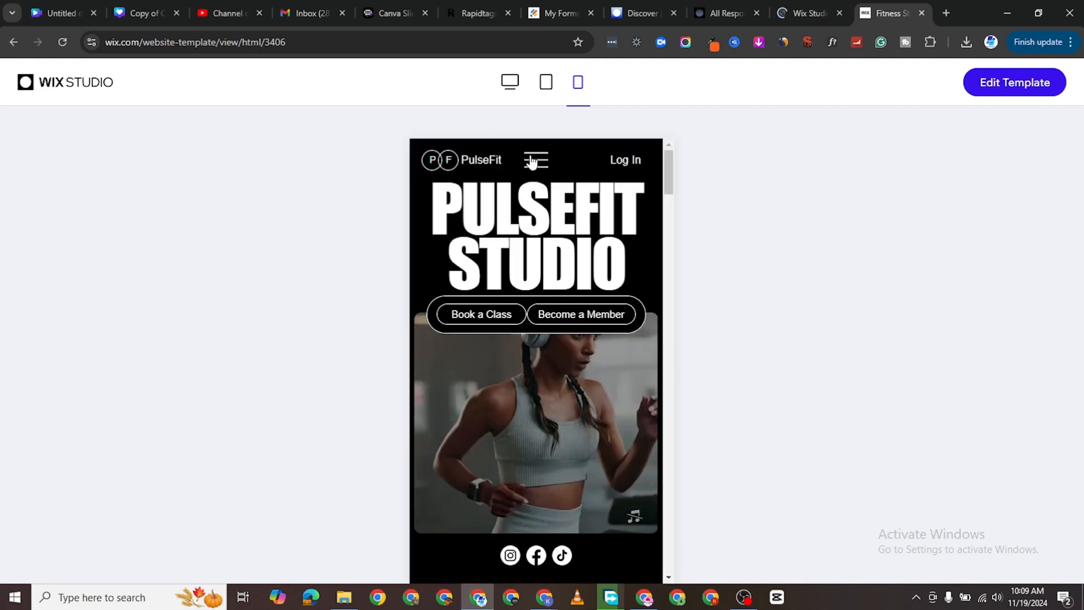
{"action": "scroll", "coordinate": [496, 392], "scroll_direction": "down", "scroll_amount": 8}
{"action": "scroll", "coordinate": [547, 347], "scroll_direction": "up", "scroll_amount": 5}
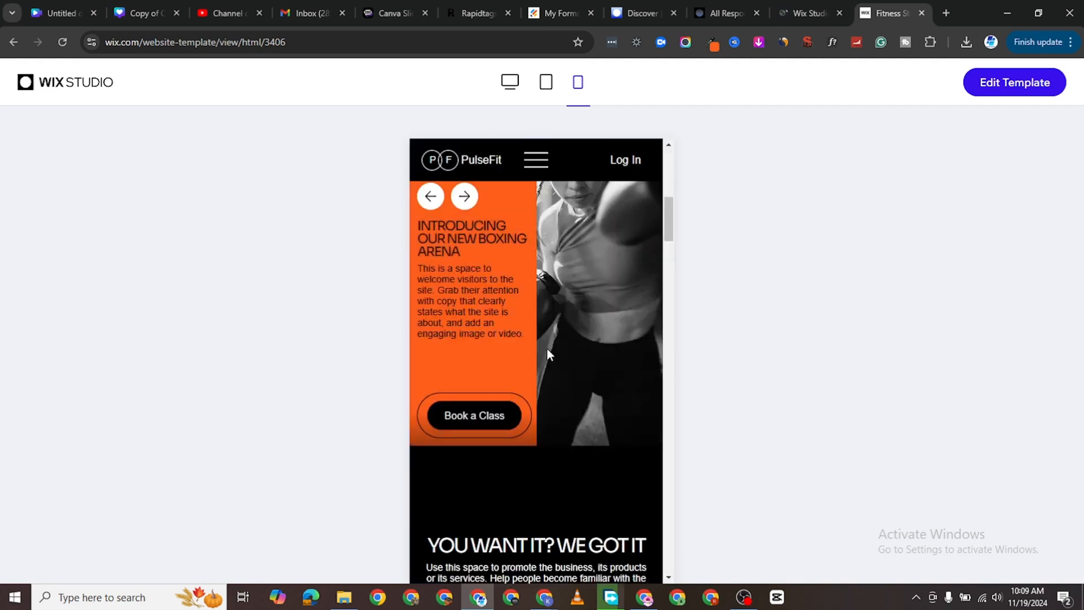
{"action": "scroll", "coordinate": [547, 393], "scroll_direction": "down", "scroll_amount": 7}
{"action": "scroll", "coordinate": [547, 366], "scroll_direction": "up", "scroll_amount": 2}
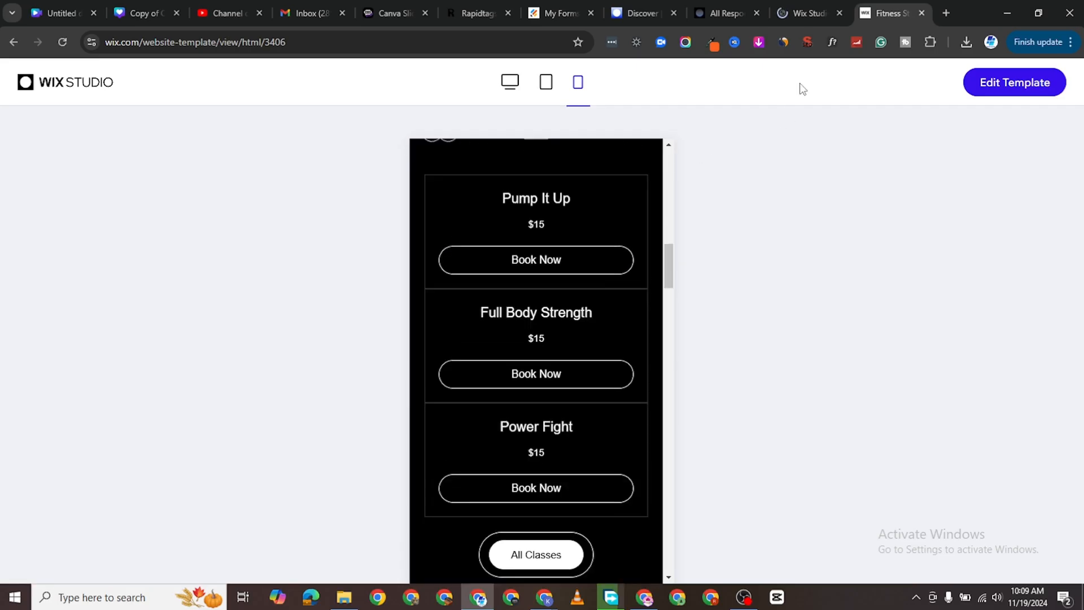
Step: Review the home page in the site editor and publish the site on the free Wix Studio domain with the address my-site
{"action": "left_click", "coordinate": [787, 9]}
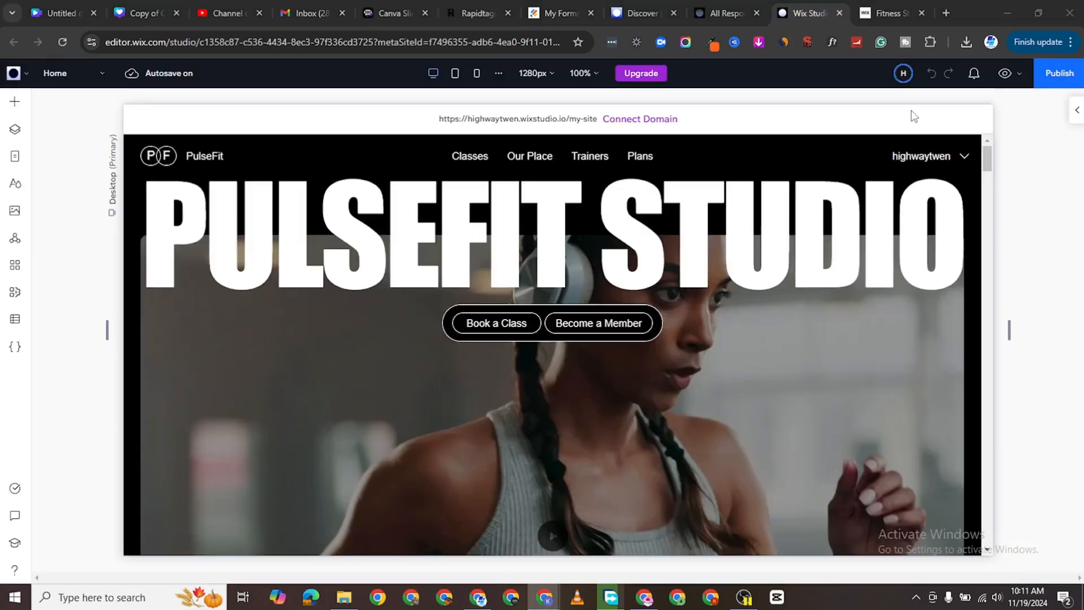
{"action": "scroll", "coordinate": [405, 338], "scroll_direction": "down", "scroll_amount": 5}
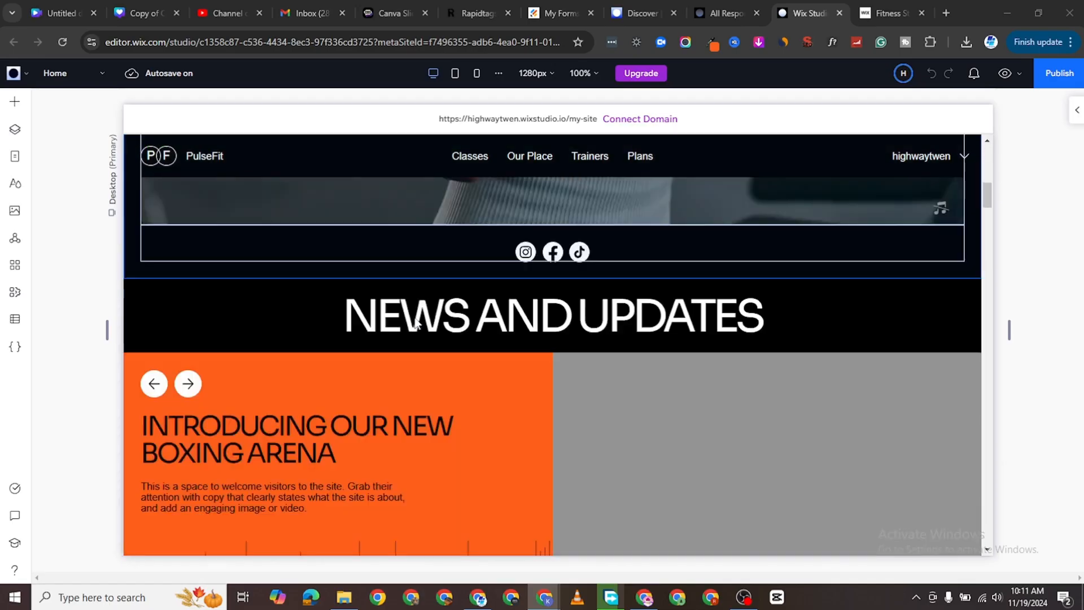
{"action": "scroll", "coordinate": [638, 328], "scroll_direction": "down", "scroll_amount": 10}
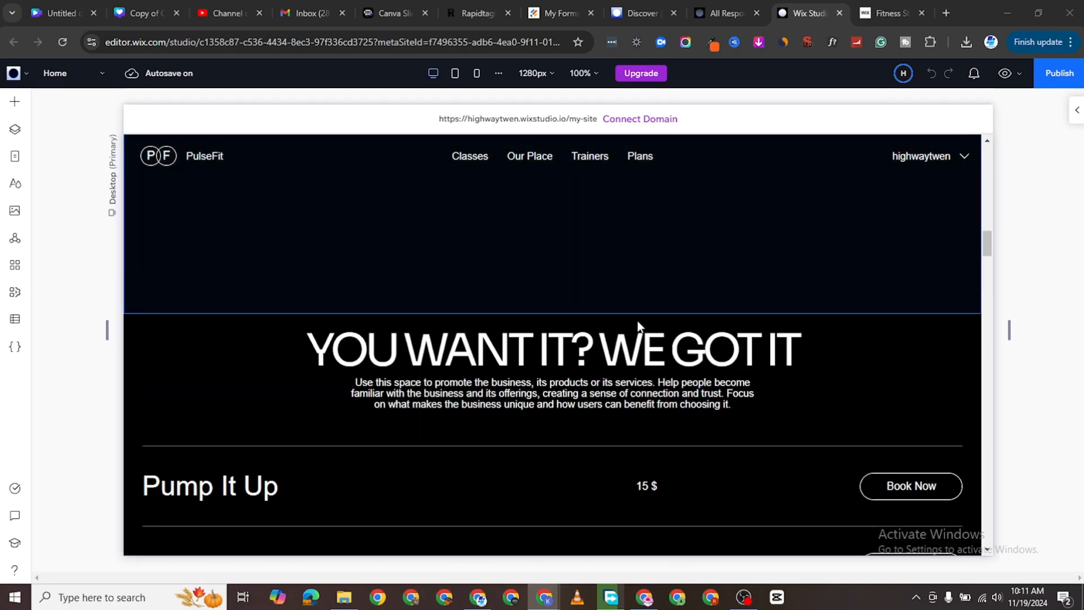
{"action": "scroll", "coordinate": [638, 339], "scroll_direction": "up", "scroll_amount": 8}
{"action": "scroll", "coordinate": [506, 261], "scroll_direction": "up", "scroll_amount": 8}
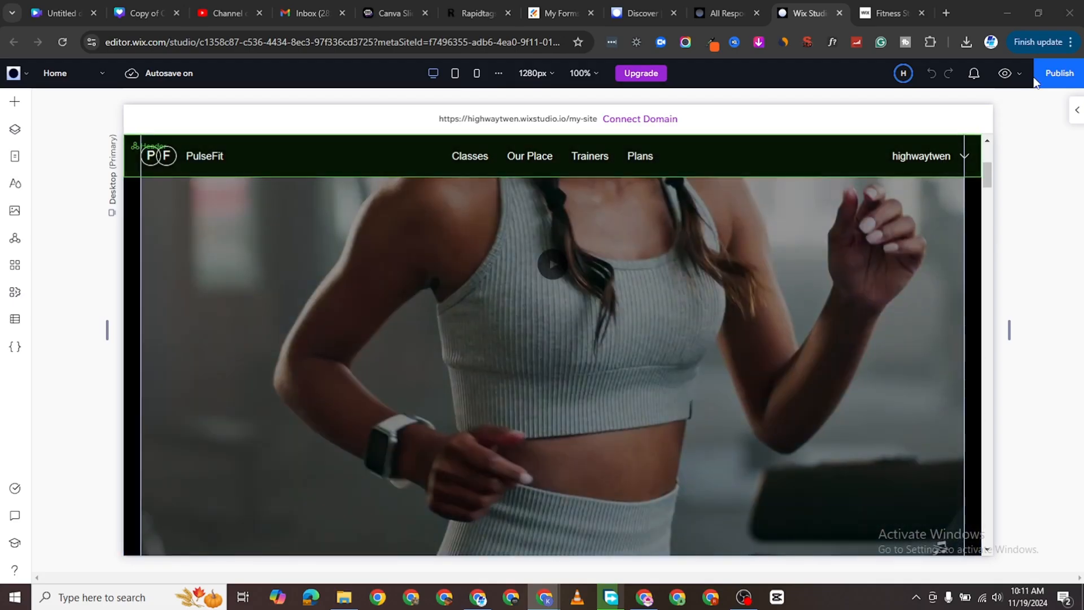
{"action": "left_click", "coordinate": [1058, 73]}
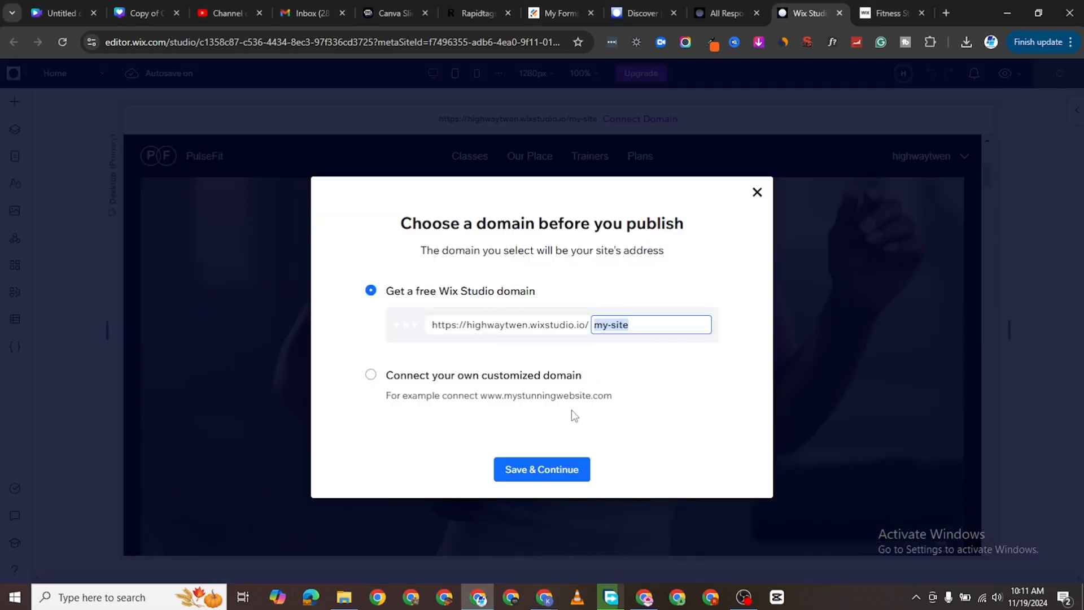
{"action": "left_click", "coordinate": [535, 469]}
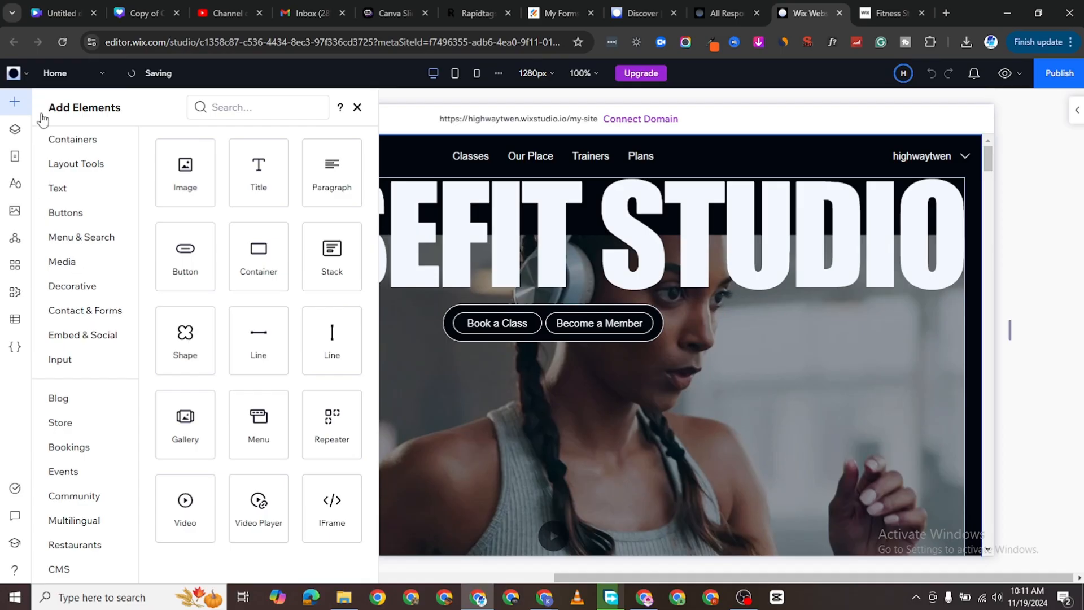
Step: Look through the home page and the available element categories, and close the Add Elements list
{"action": "scroll", "coordinate": [421, 144], "scroll_direction": "down", "scroll_amount": 5}
{"action": "scroll", "coordinate": [552, 377], "scroll_direction": "down", "scroll_amount": 3}
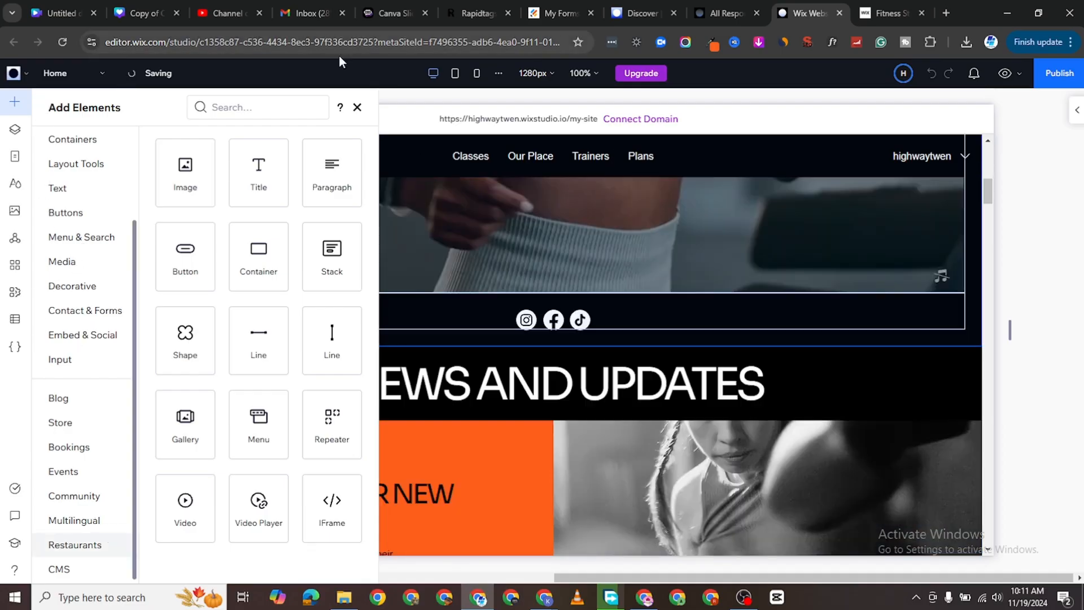
{"action": "left_click", "coordinate": [358, 108]}
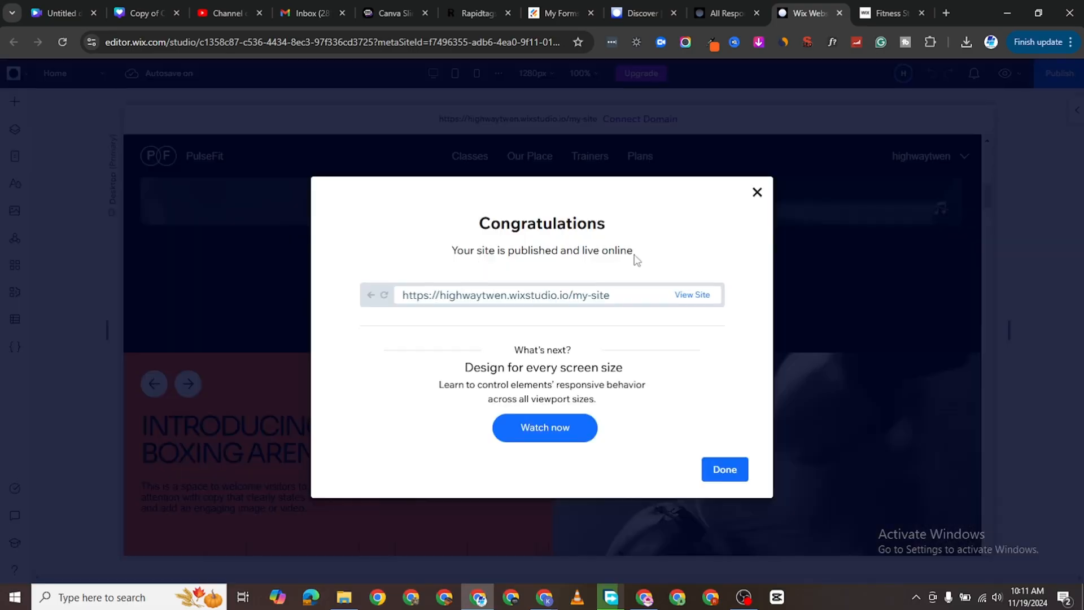
Step: Dismiss the publish confirmation and look over the home page and the list of site pages
{"action": "left_click", "coordinate": [726, 473]}
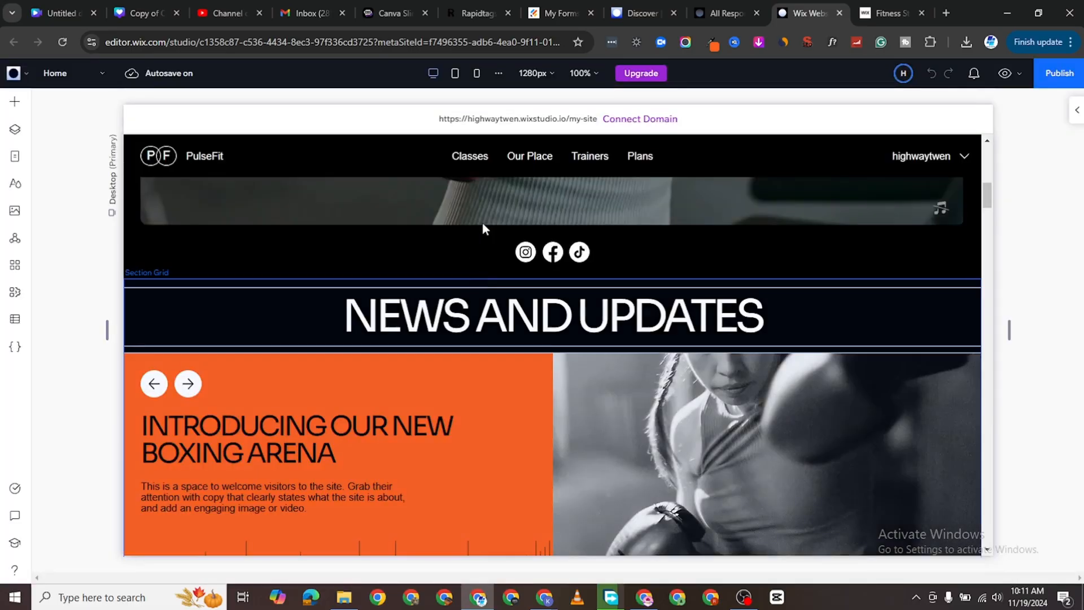
{"action": "scroll", "coordinate": [935, 208], "scroll_direction": "down", "scroll_amount": 2}
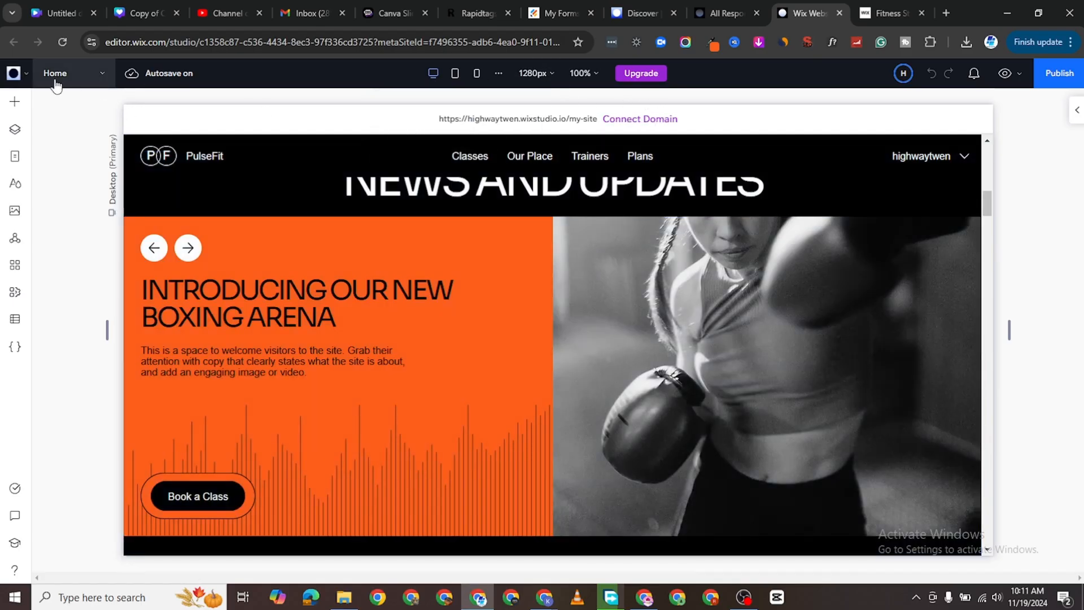
{"action": "left_click", "coordinate": [75, 84]}
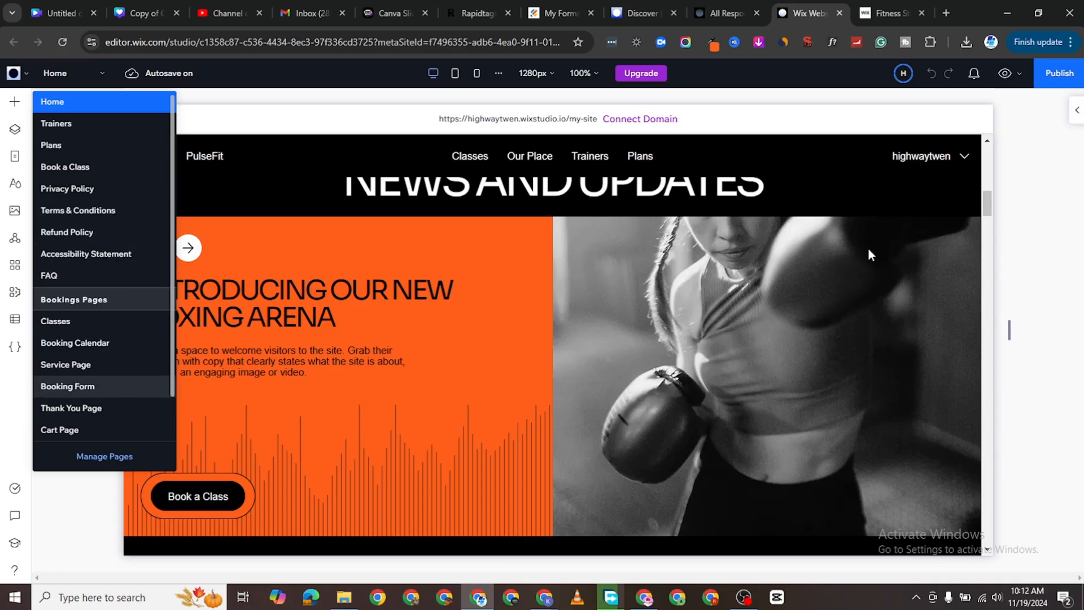
{"action": "left_click", "coordinate": [844, 336]}
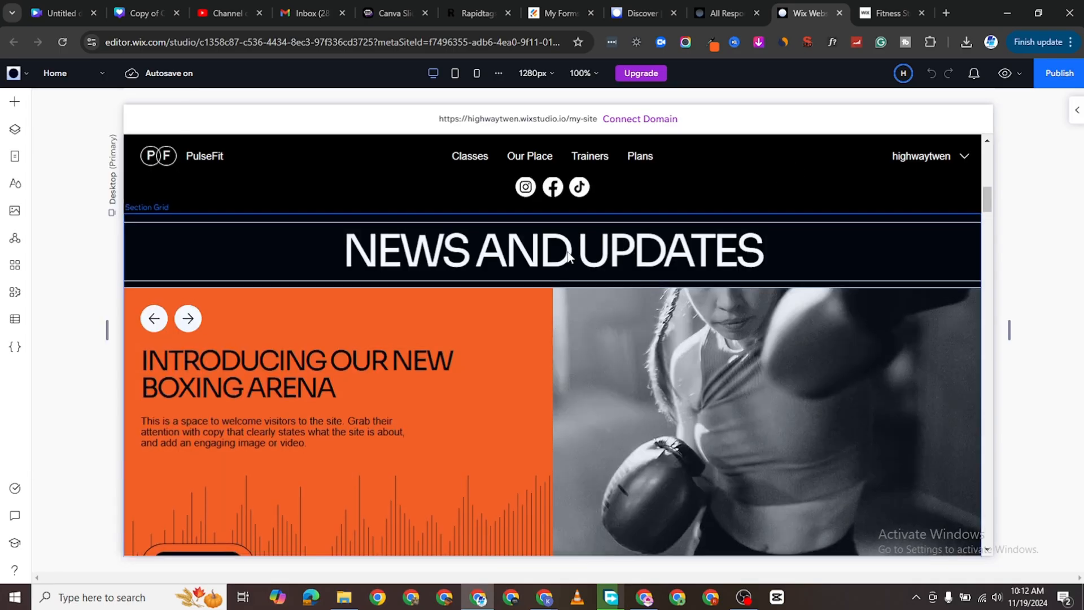
{"action": "scroll", "coordinate": [655, 273], "scroll_direction": "up", "scroll_amount": 5}
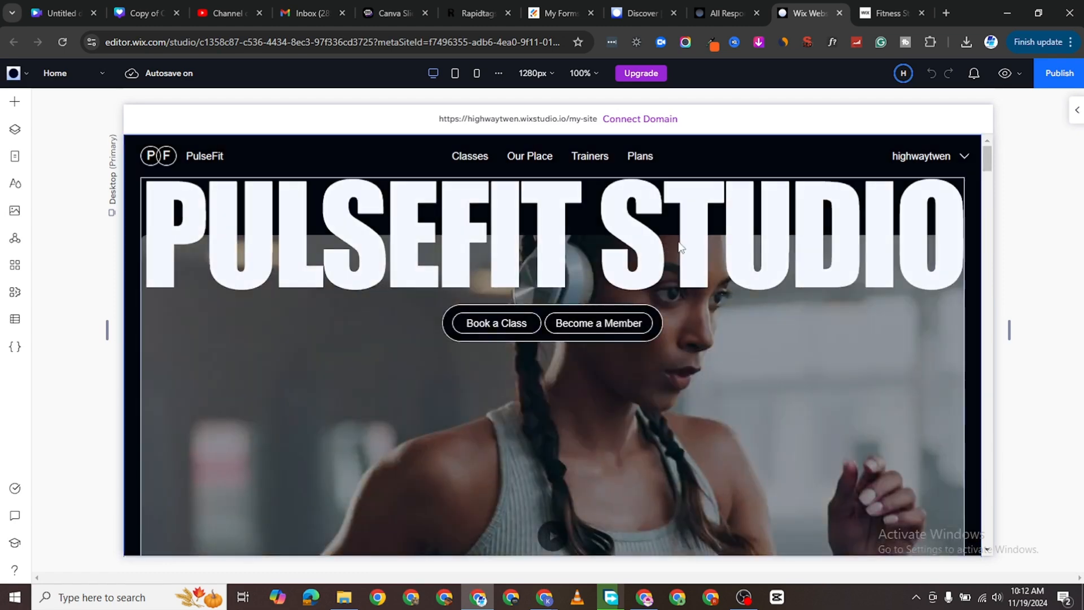
Step: Inspect the design settings of the PULSEFIT STUDIO heading and its stack, and place the heading text in edit mode
{"action": "left_click", "coordinate": [318, 187]}
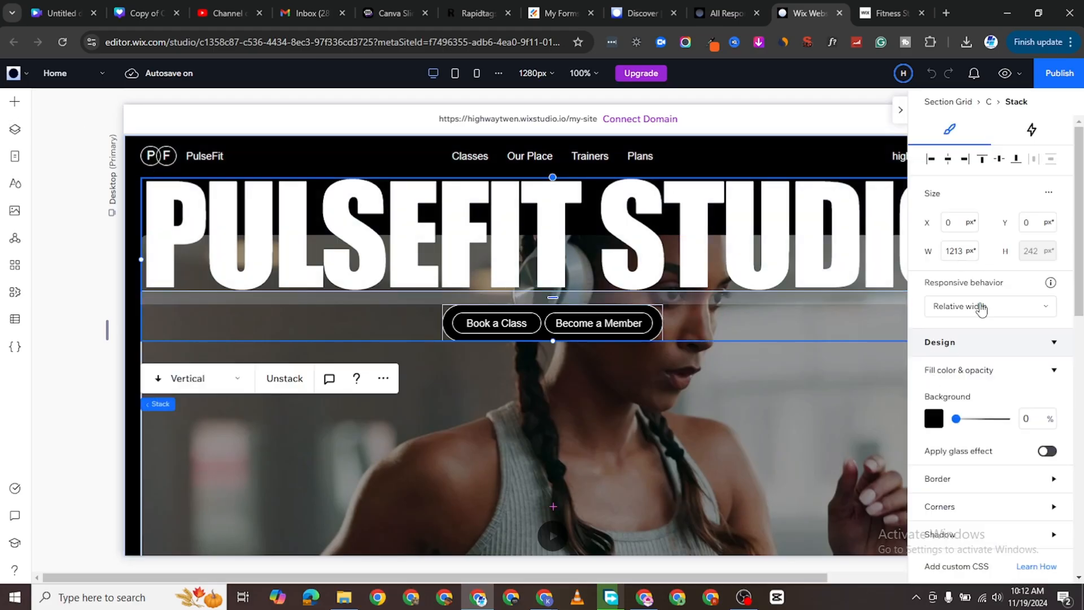
{"action": "scroll", "coordinate": [917, 214], "scroll_direction": "down", "scroll_amount": 1}
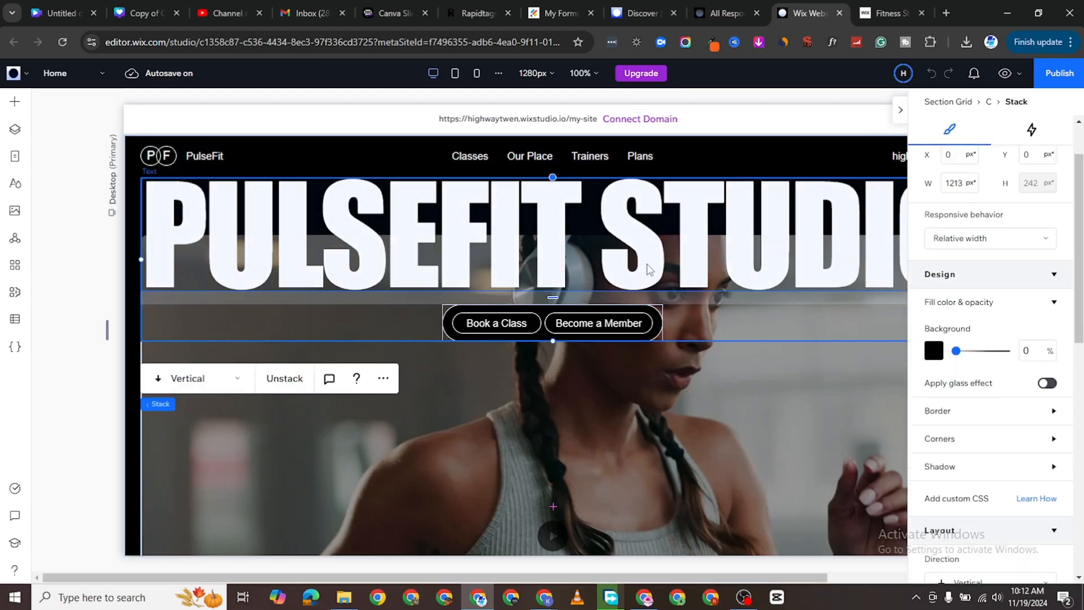
{"action": "left_click_drag", "start_coordinate": [647, 270], "coordinate": [613, 234]}
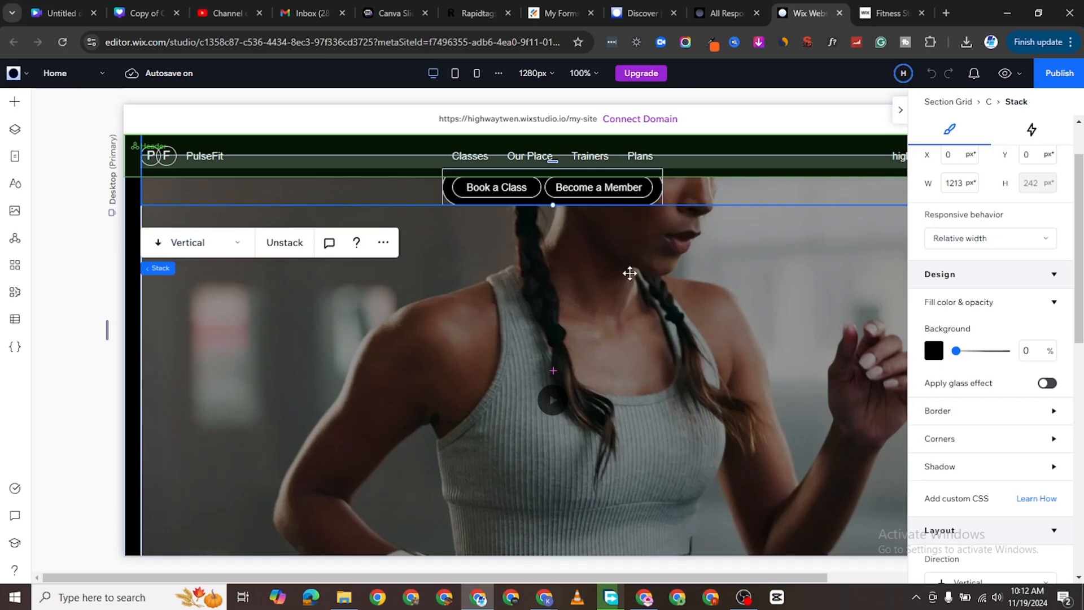
{"action": "left_click", "coordinate": [713, 243]}
{"action": "scroll", "coordinate": [698, 358], "scroll_direction": "up", "scroll_amount": 2}
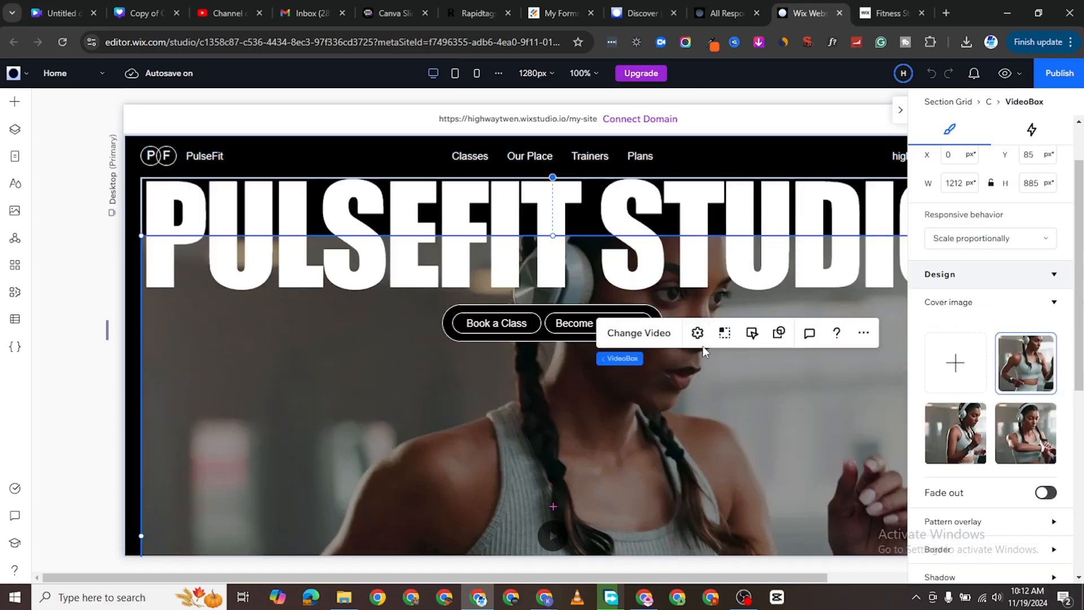
{"action": "left_click", "coordinate": [717, 277]}
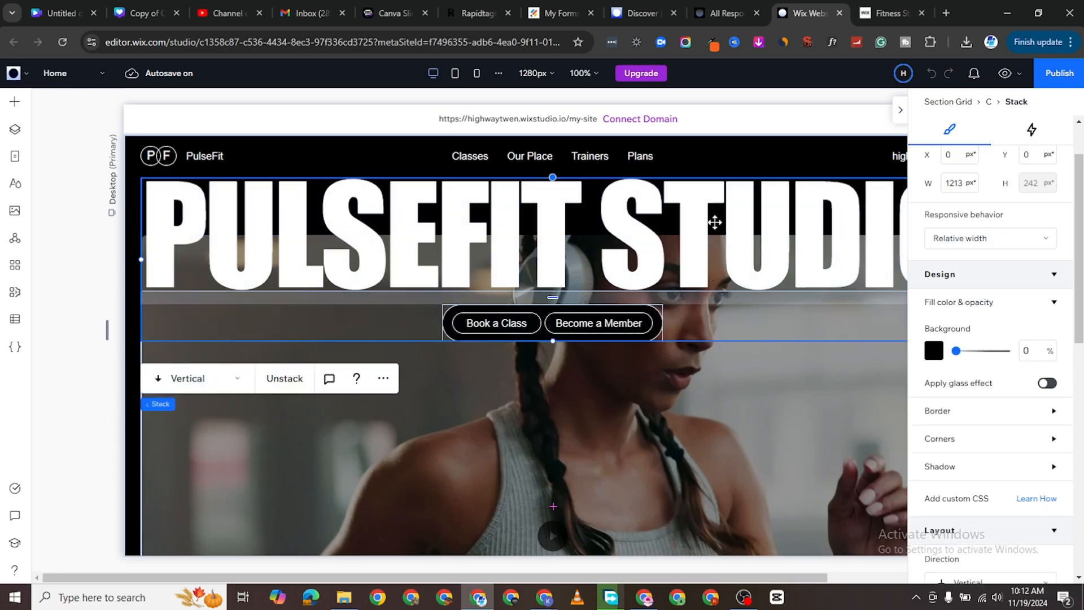
{"action": "left_click", "coordinate": [715, 222]}
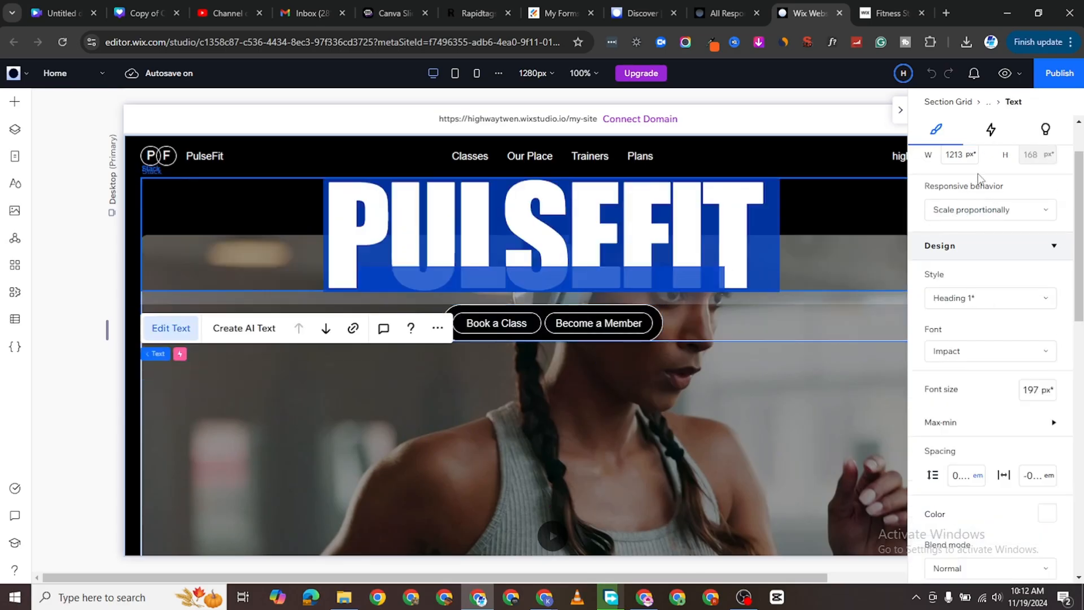
{"action": "left_click", "coordinate": [779, 215]}
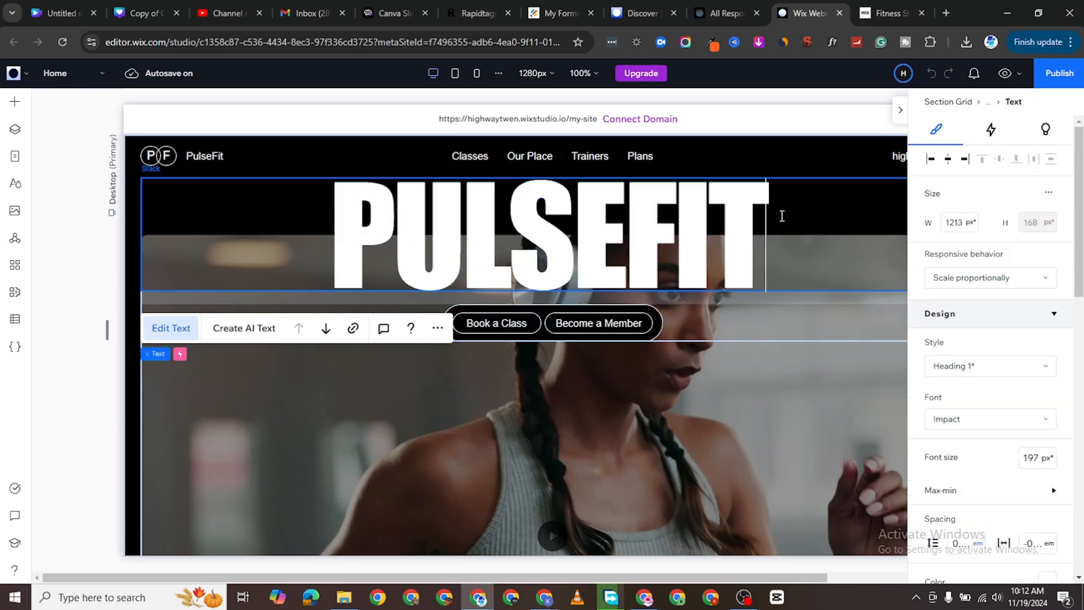
{"action": "left_click", "coordinate": [536, 241]}
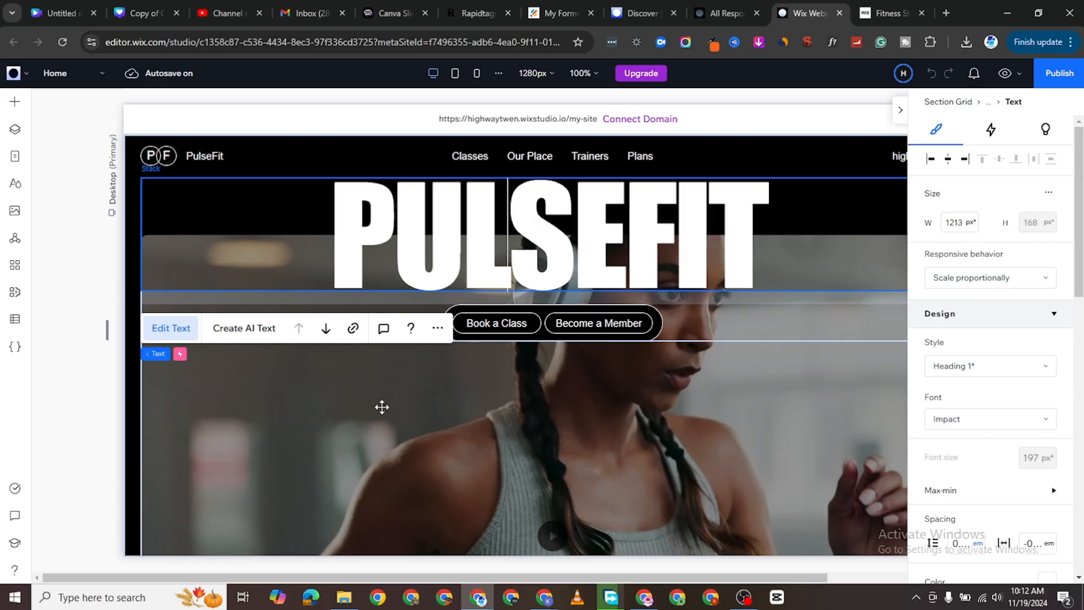
Step: Select the hero video box and examine its cover image, design, position and docking settings
{"action": "left_click", "coordinate": [422, 432]}
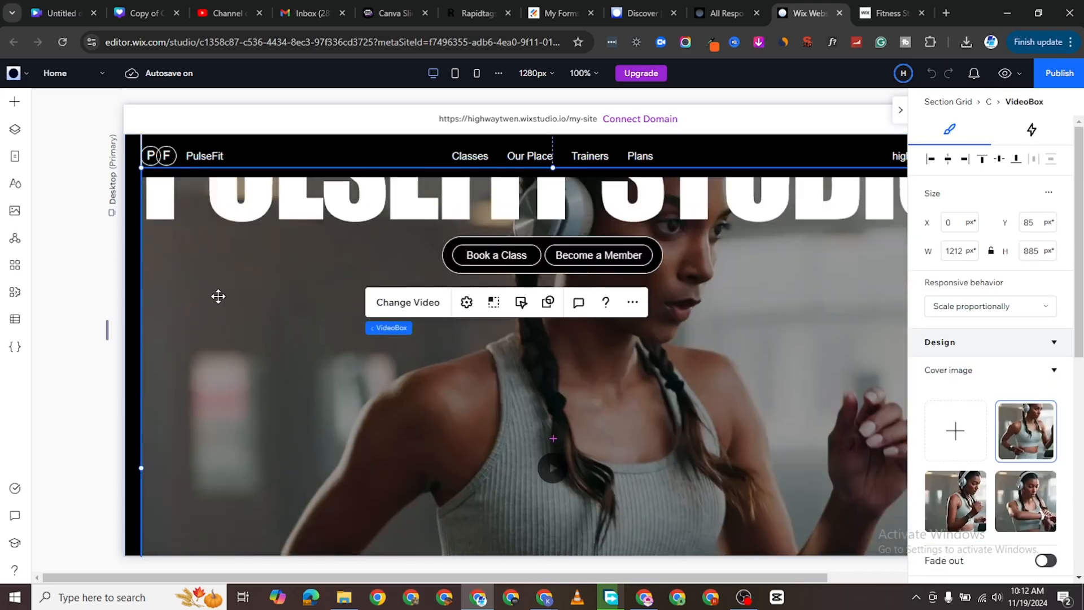
{"action": "left_click", "coordinate": [218, 296]}
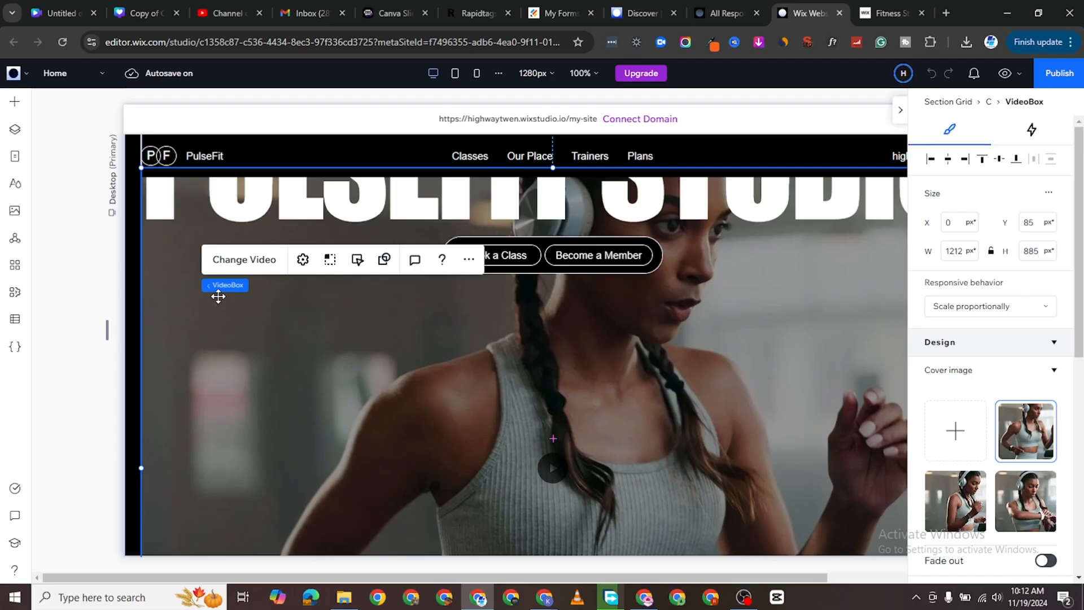
{"action": "scroll", "coordinate": [1008, 470], "scroll_direction": "down", "scroll_amount": 3}
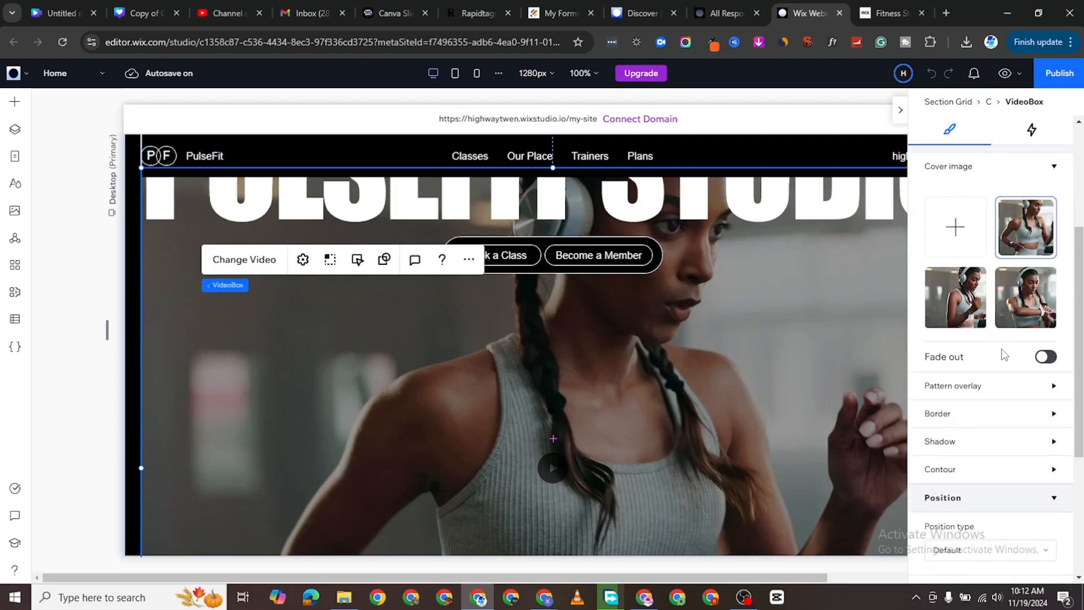
{"action": "scroll", "coordinate": [998, 330], "scroll_direction": "down", "scroll_amount": 3}
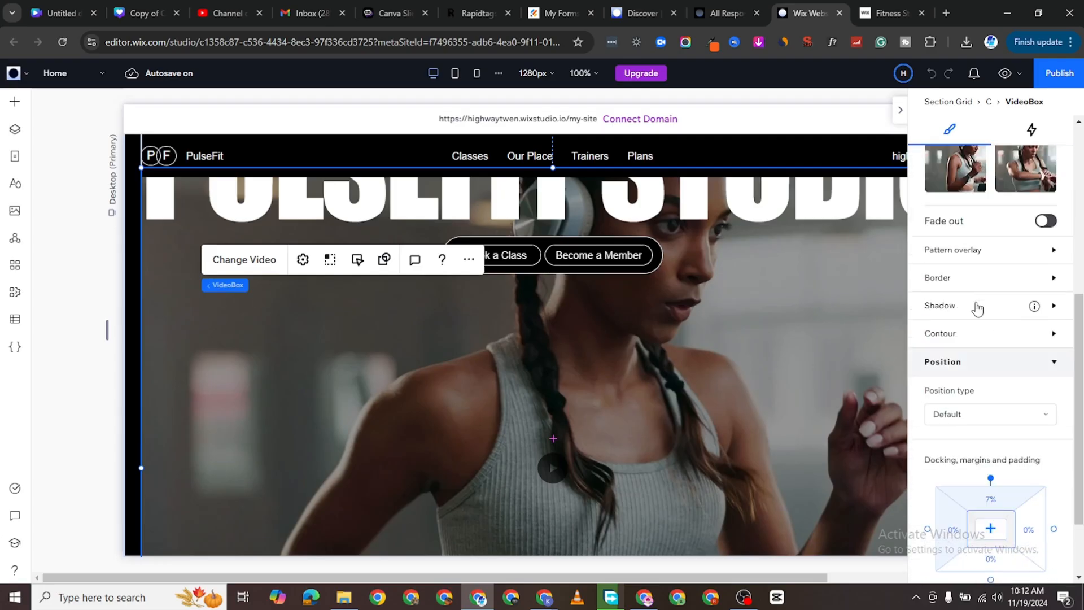
{"action": "scroll", "coordinate": [581, 339], "scroll_direction": "down", "scroll_amount": 1}
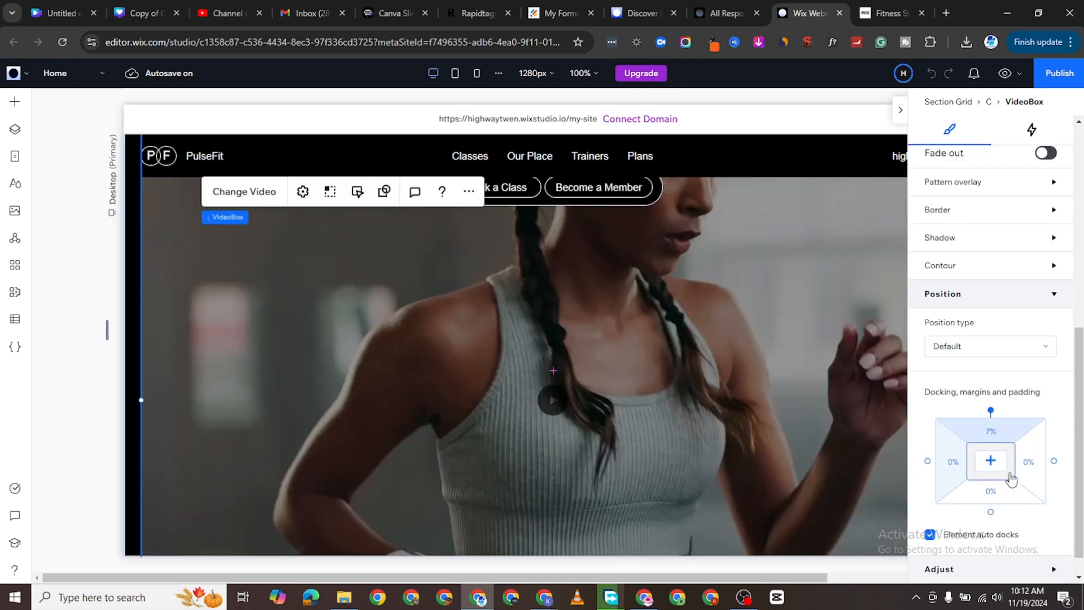
{"action": "scroll", "coordinate": [998, 489], "scroll_direction": "down", "scroll_amount": 1}
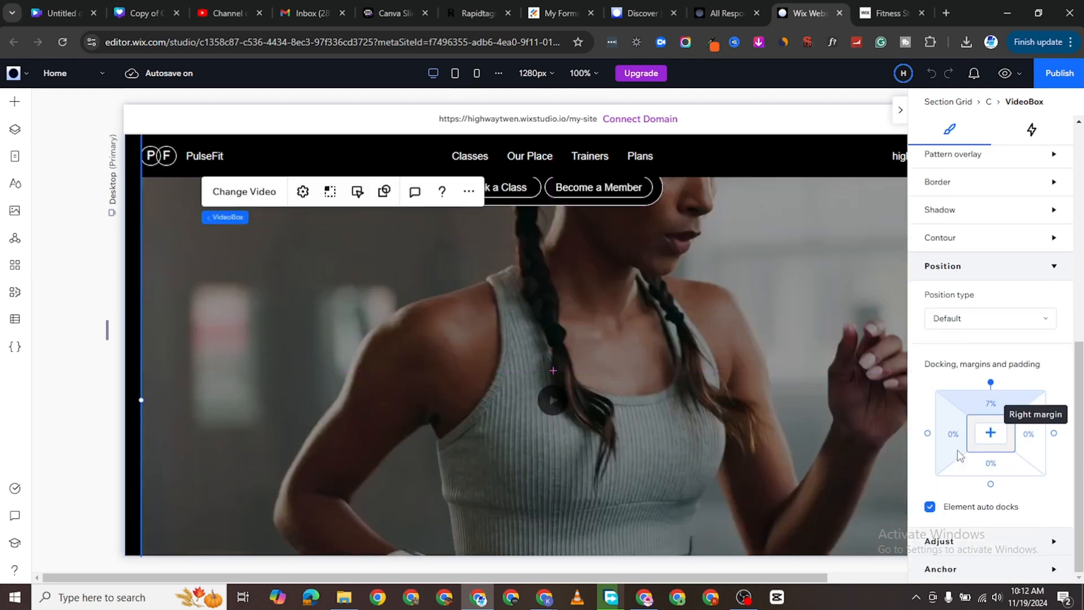
{"action": "scroll", "coordinate": [920, 366], "scroll_direction": "up", "scroll_amount": 5}
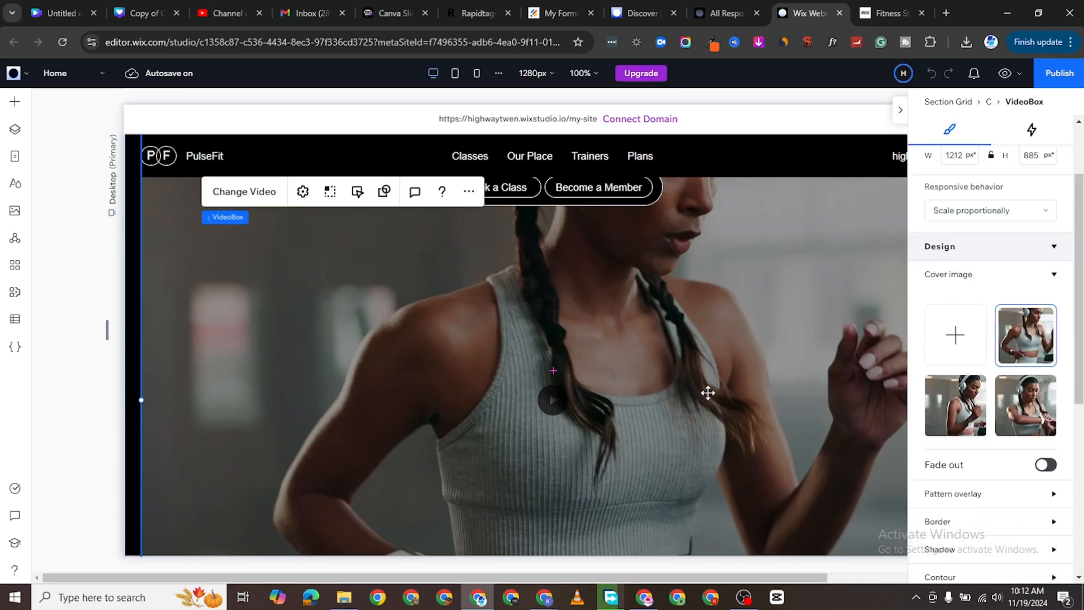
{"action": "scroll", "coordinate": [706, 391], "scroll_direction": "up", "scroll_amount": 3}
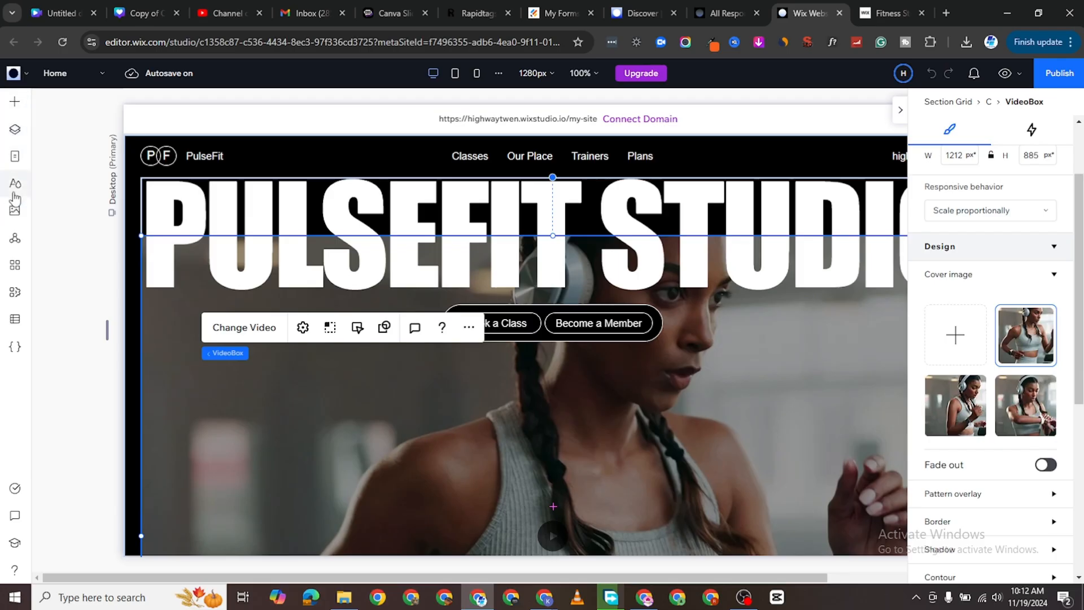
Step: Look through the Add Elements categories and search the App Market for "membership"
{"action": "left_click", "coordinate": [12, 108]}
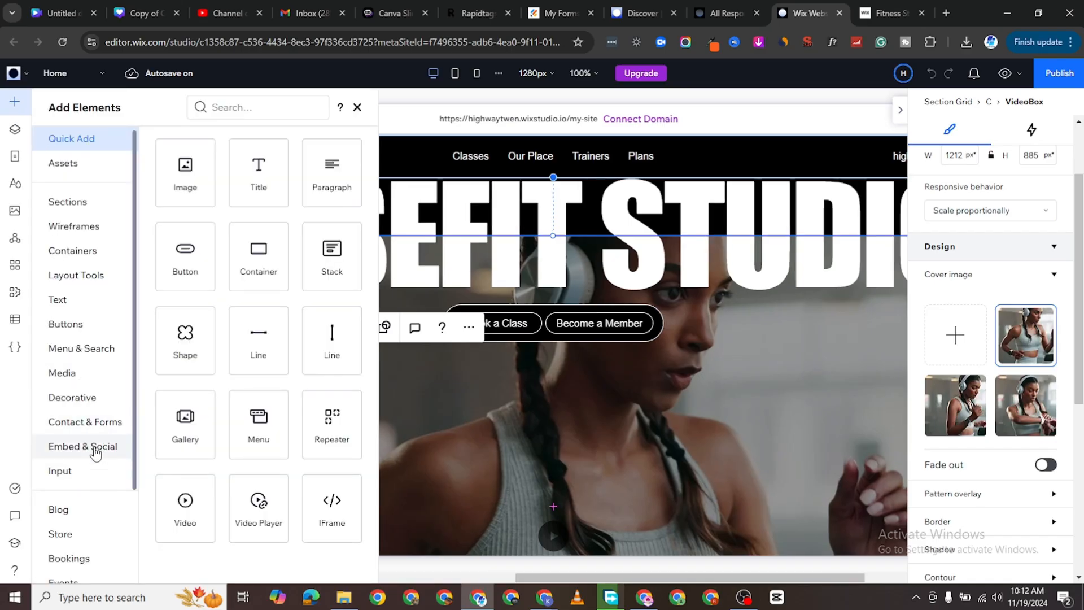
{"action": "scroll", "coordinate": [95, 451], "scroll_direction": "down", "scroll_amount": 2}
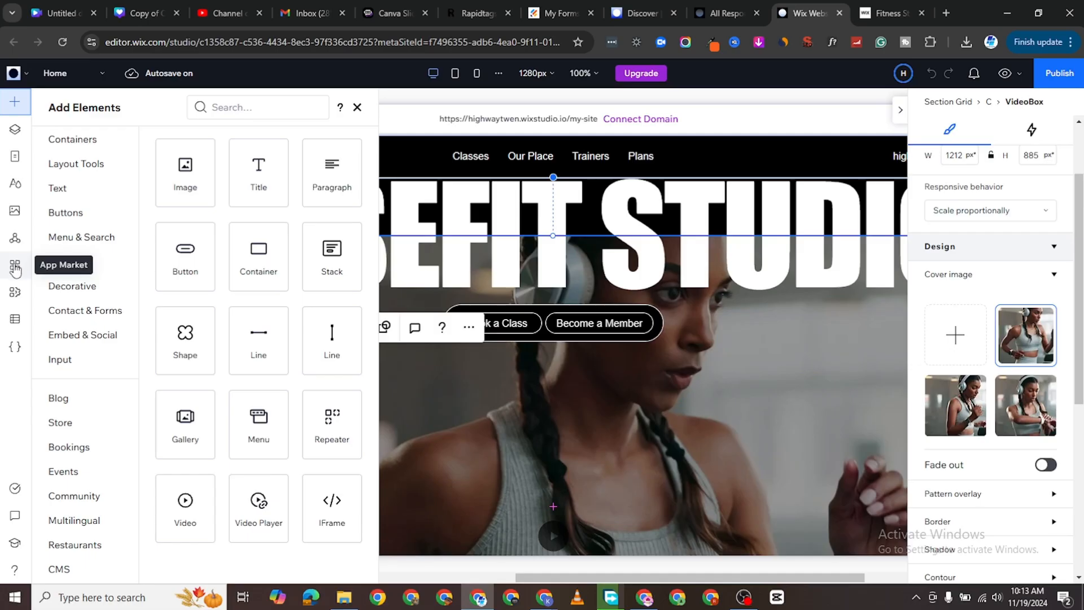
{"action": "left_click", "coordinate": [15, 267]}
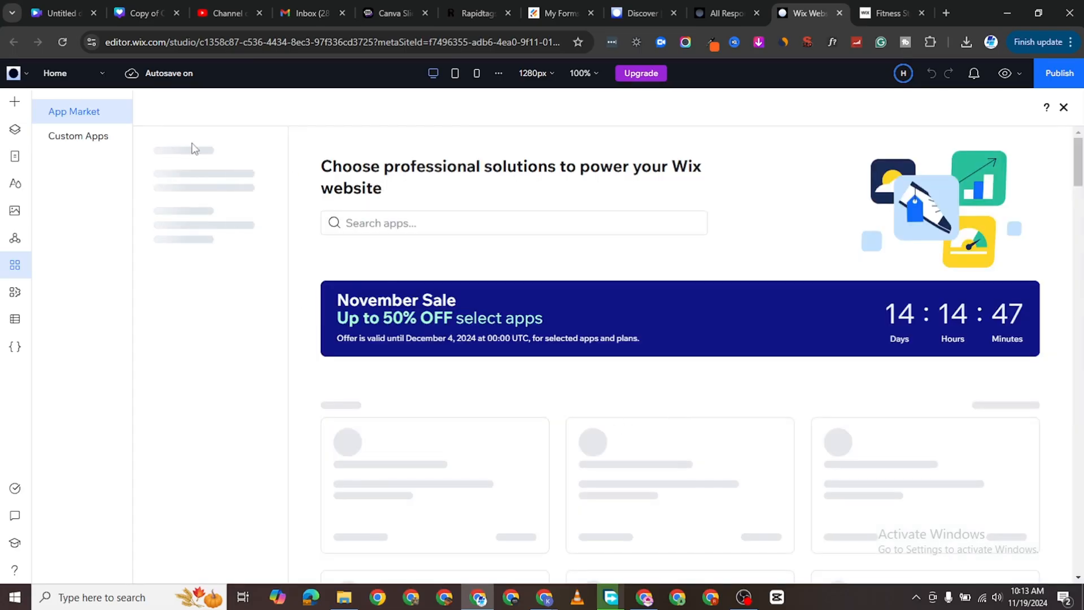
{"action": "left_click", "coordinate": [394, 224]}
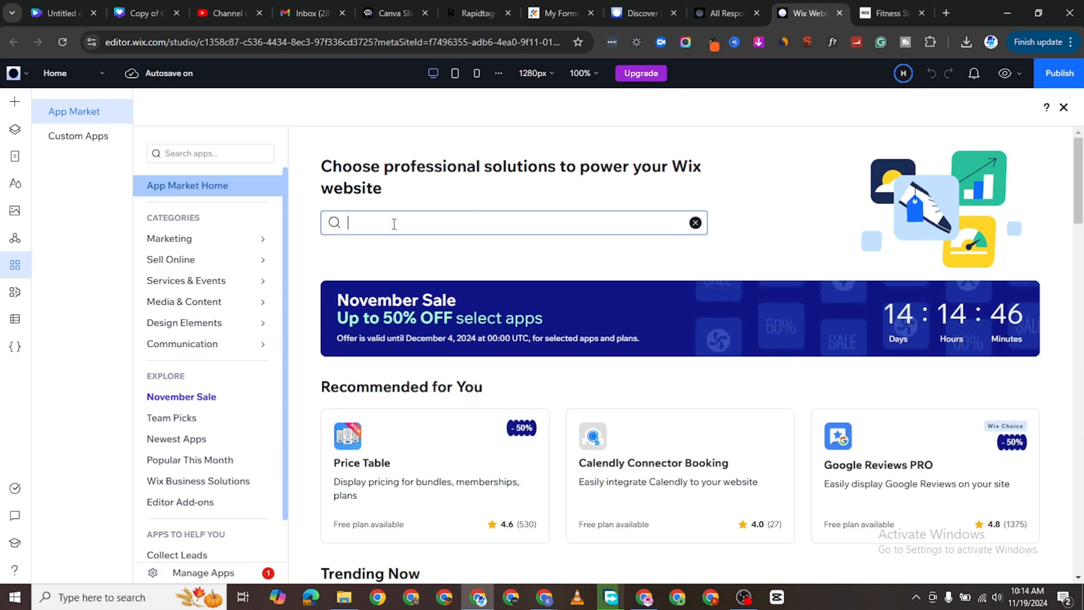
{"action": "type", "text": "member"}
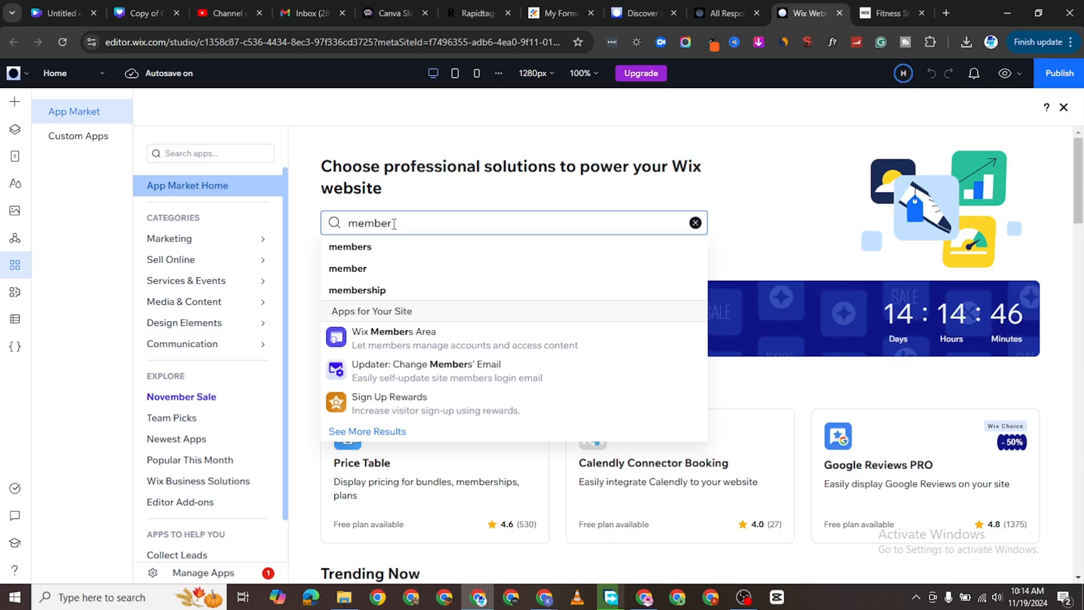
{"action": "left_click", "coordinate": [378, 290]}
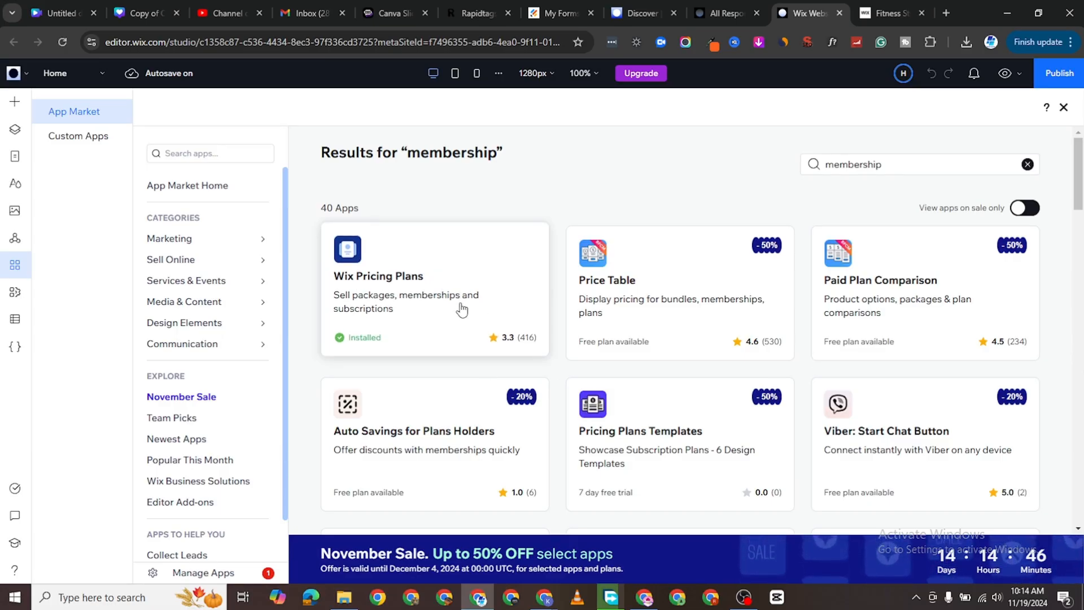
Step: Look through the membership app results and return to the Wix Pricing Plans entry
{"action": "scroll", "coordinate": [484, 307], "scroll_direction": "down", "scroll_amount": 6}
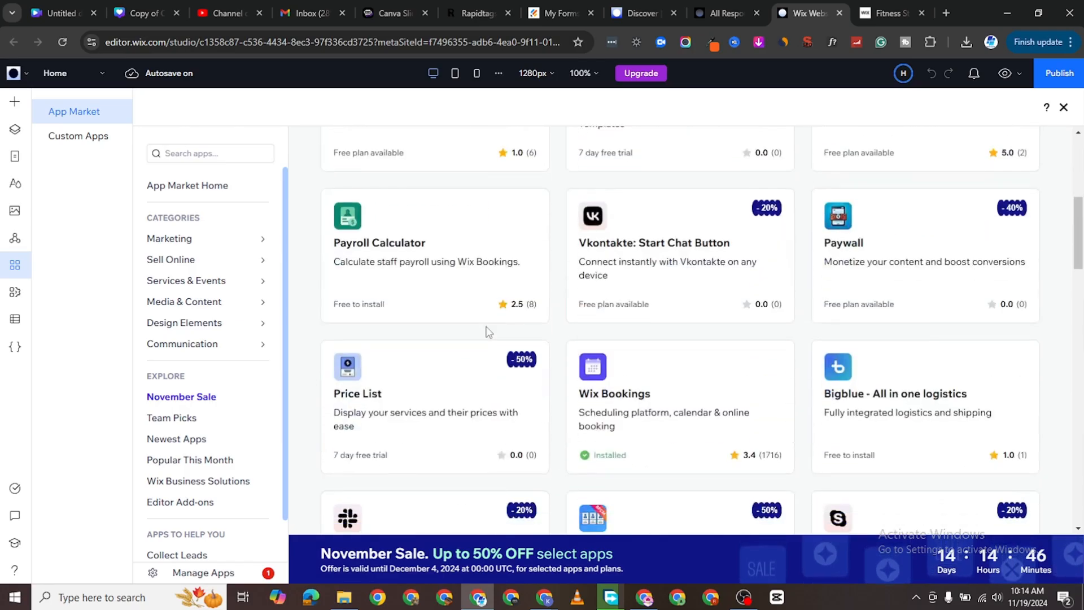
{"action": "scroll", "coordinate": [485, 333], "scroll_direction": "up", "scroll_amount": 2}
{"action": "scroll", "coordinate": [480, 328], "scroll_direction": "up", "scroll_amount": 5}
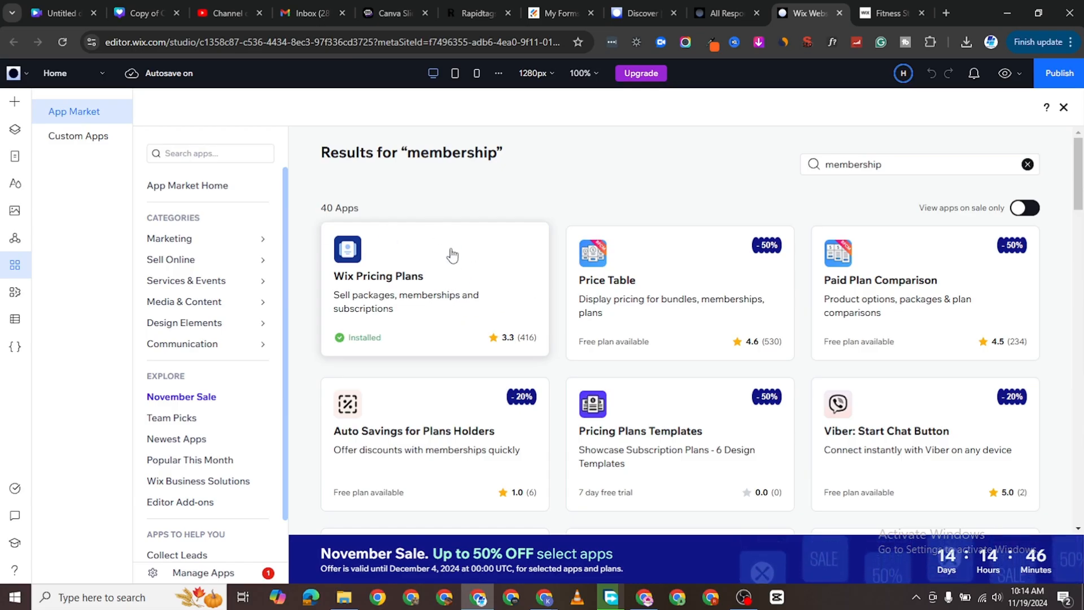
Step: Open the Plans page from the site pages and review its membership plan cards
{"action": "left_click", "coordinate": [15, 158]}
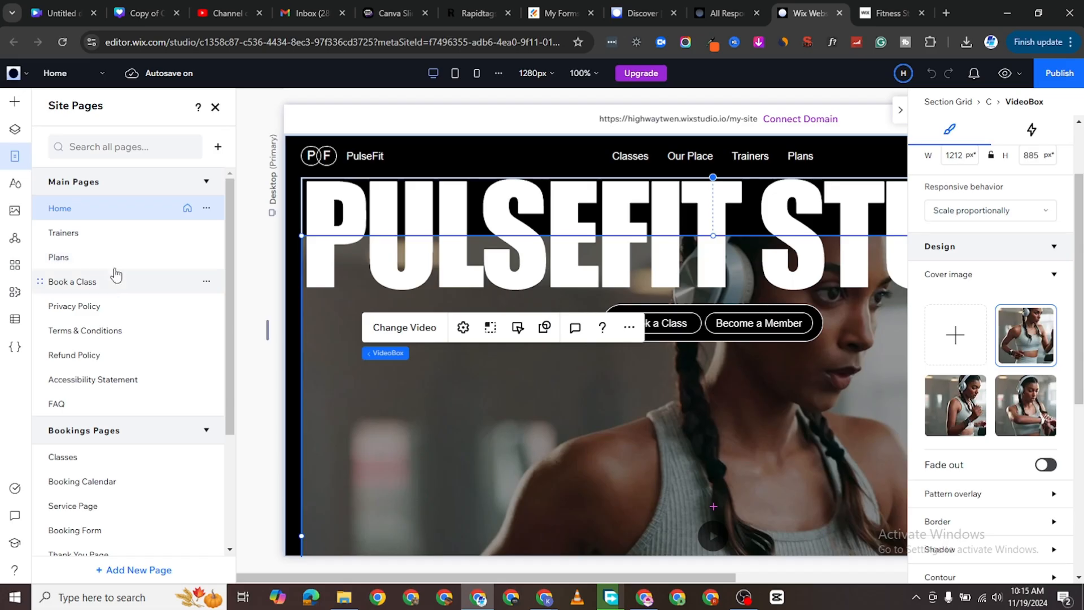
{"action": "left_click", "coordinate": [98, 260]}
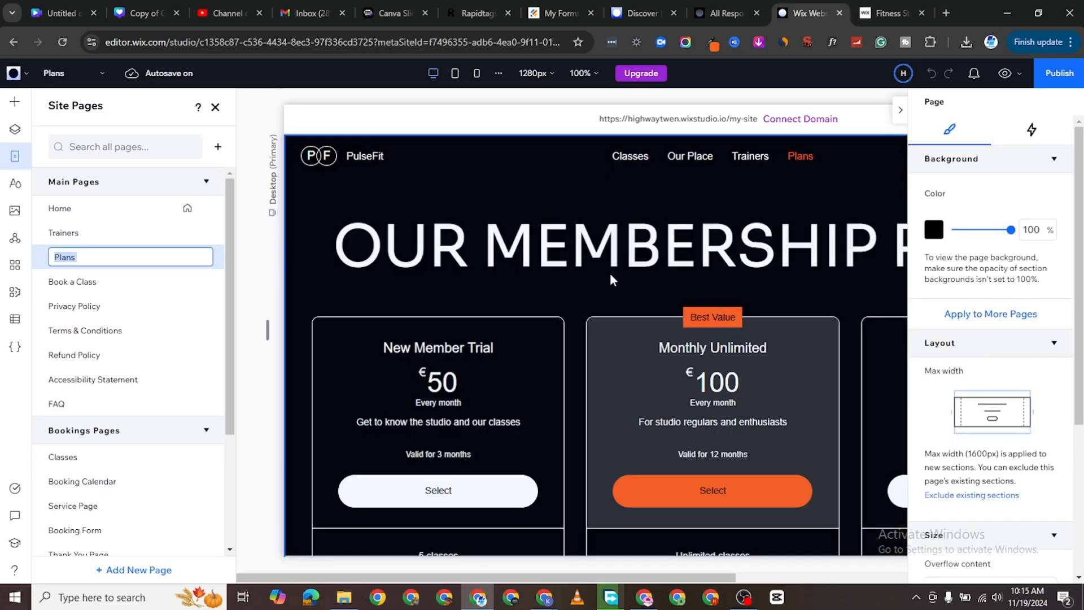
{"action": "scroll", "coordinate": [640, 388], "scroll_direction": "down", "scroll_amount": 6}
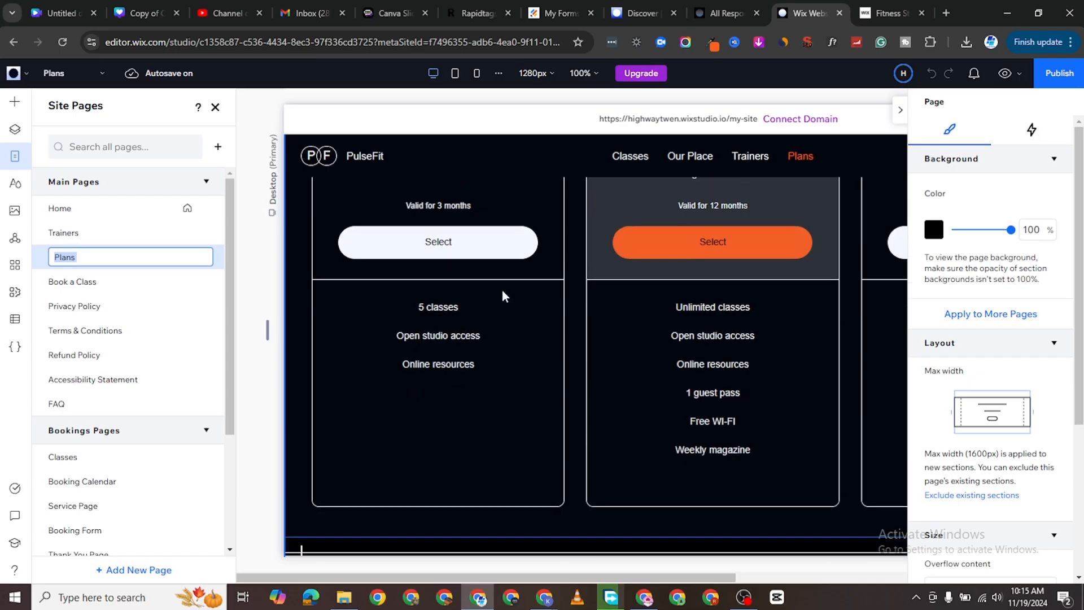
{"action": "scroll", "coordinate": [503, 324], "scroll_direction": "up", "scroll_amount": 3}
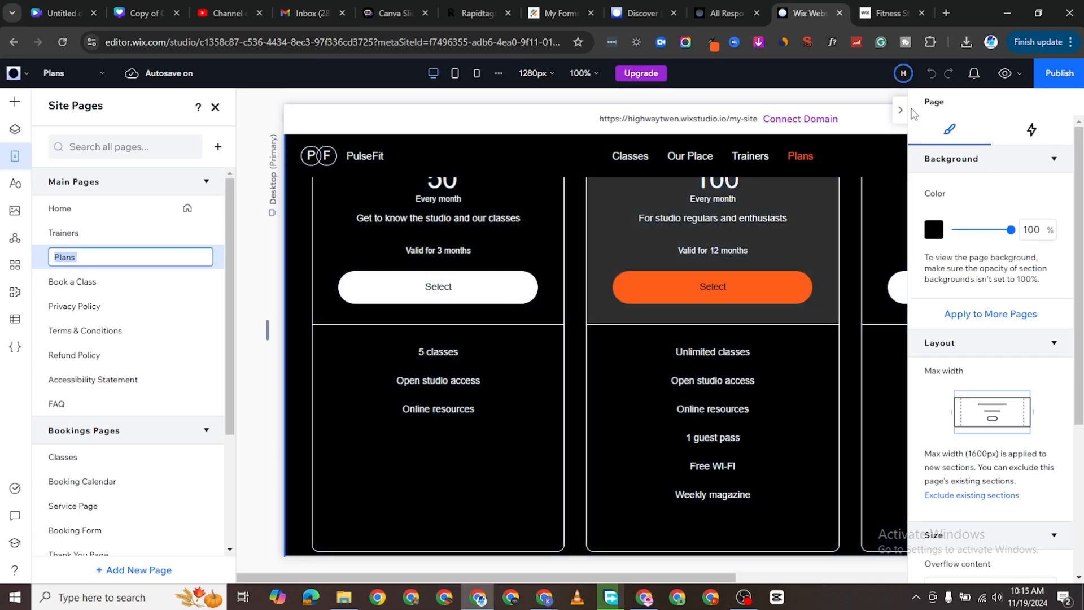
{"action": "scroll", "coordinate": [522, 299], "scroll_direction": "down", "scroll_amount": 2}
{"action": "scroll", "coordinate": [497, 295], "scroll_direction": "up", "scroll_amount": 3}
{"action": "scroll", "coordinate": [500, 282], "scroll_direction": "up", "scroll_amount": 2}
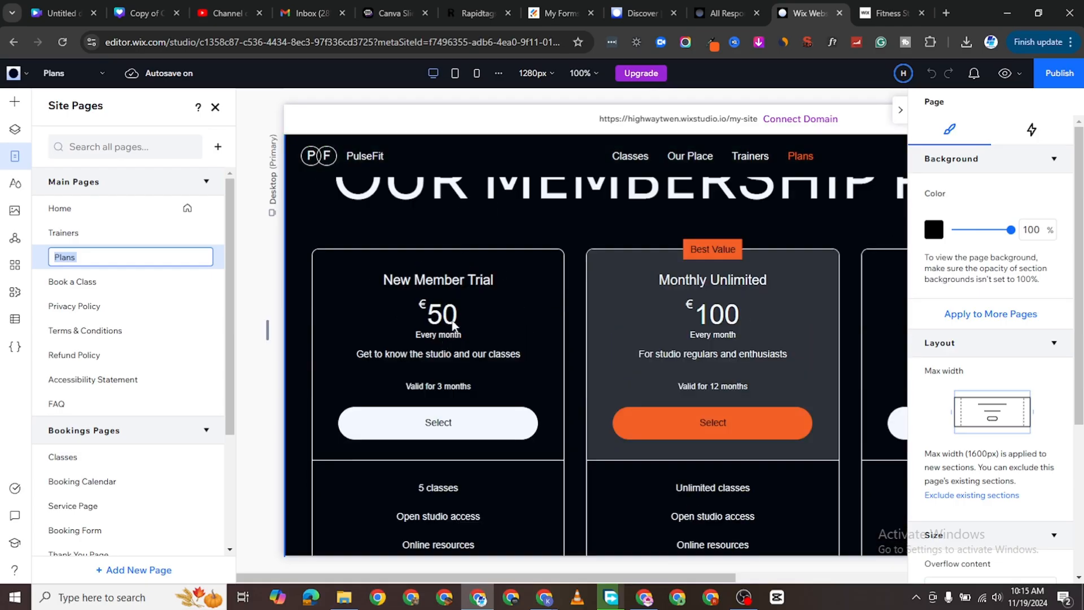
Step: Open the Pricing Plans dashboard from the plan cards on the Plans page
{"action": "left_click", "coordinate": [452, 320]}
{"action": "double_click", "coordinate": [492, 322]}
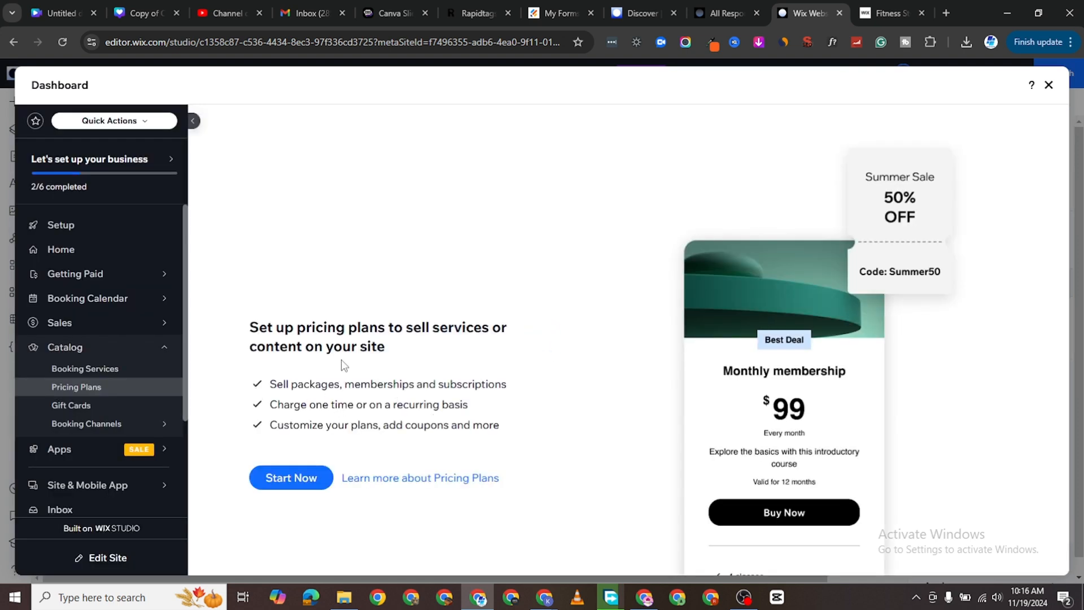
Step: Start the pricing plans setup and review its setup checklist and the list of existing plans
{"action": "left_click", "coordinate": [297, 484]}
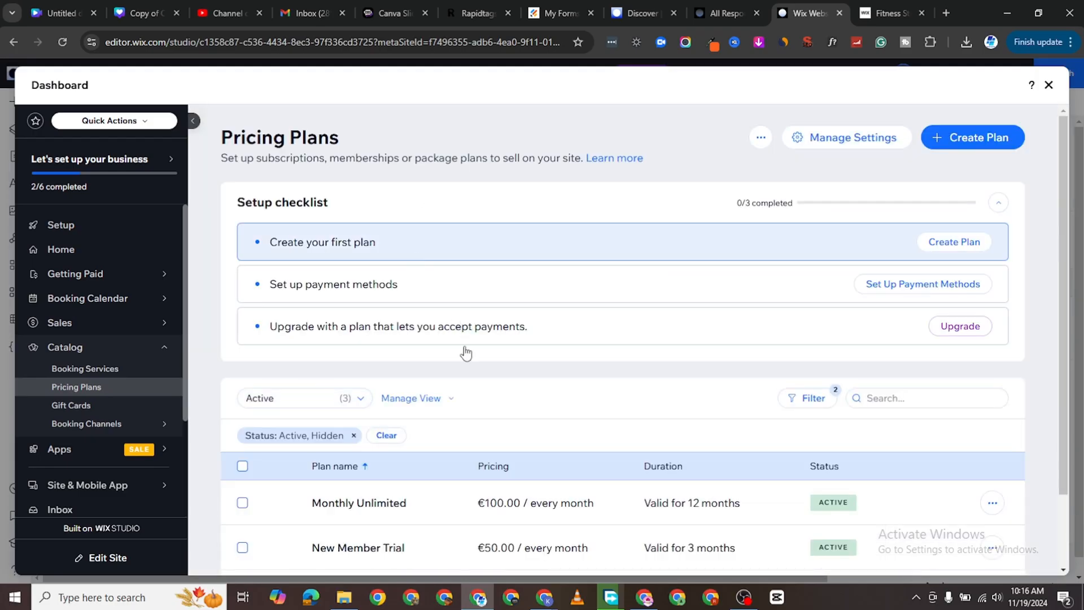
{"action": "scroll", "coordinate": [462, 350], "scroll_direction": "down", "scroll_amount": 2}
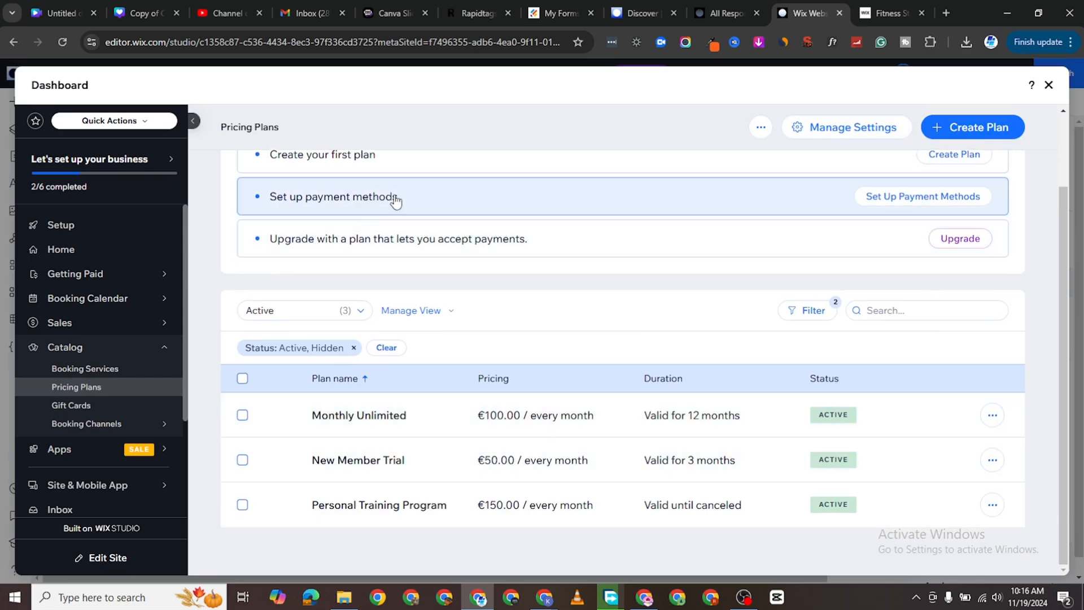
{"action": "scroll", "coordinate": [448, 181], "scroll_direction": "up", "scroll_amount": 2}
{"action": "scroll", "coordinate": [687, 257], "scroll_direction": "down", "scroll_amount": 1}
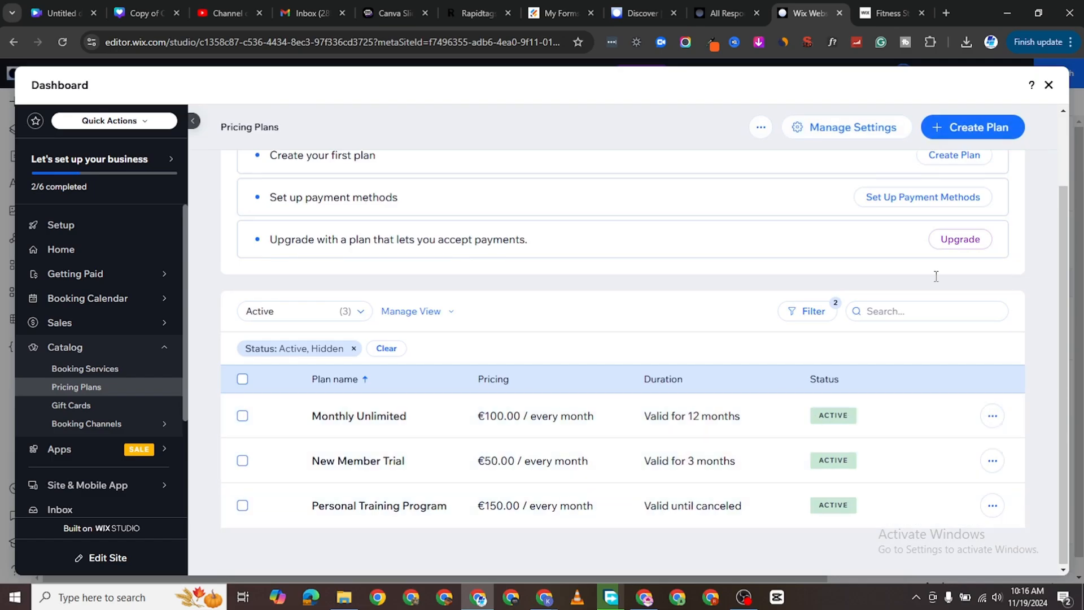
Step: View the membership plans in the Fitness Studio template's desktop preview, and return to the Pricing Plans dashboard
{"action": "left_click", "coordinate": [888, 13]}
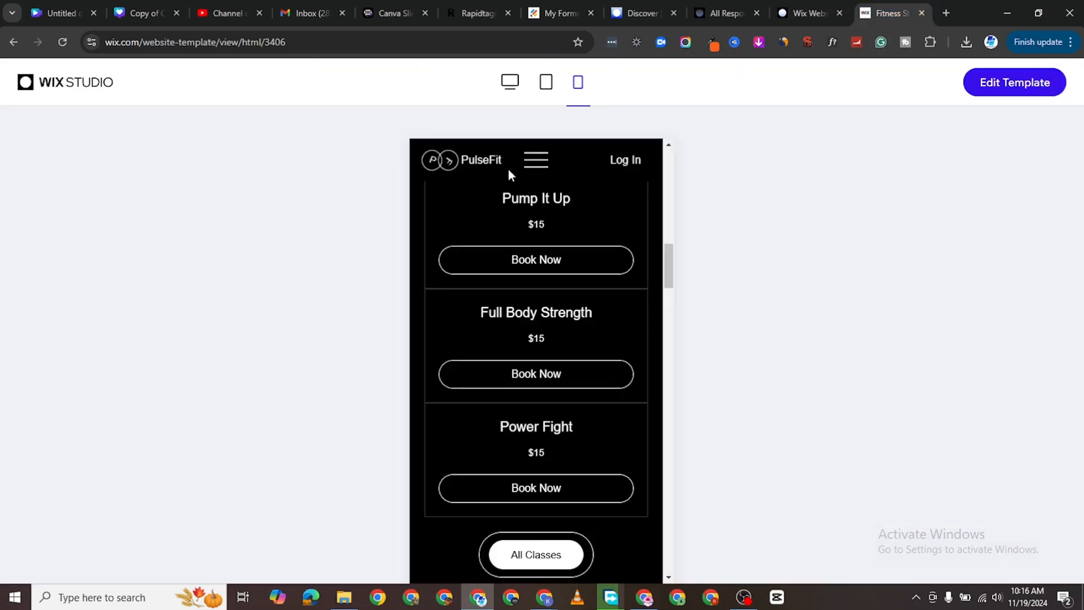
{"action": "left_click", "coordinate": [509, 82]}
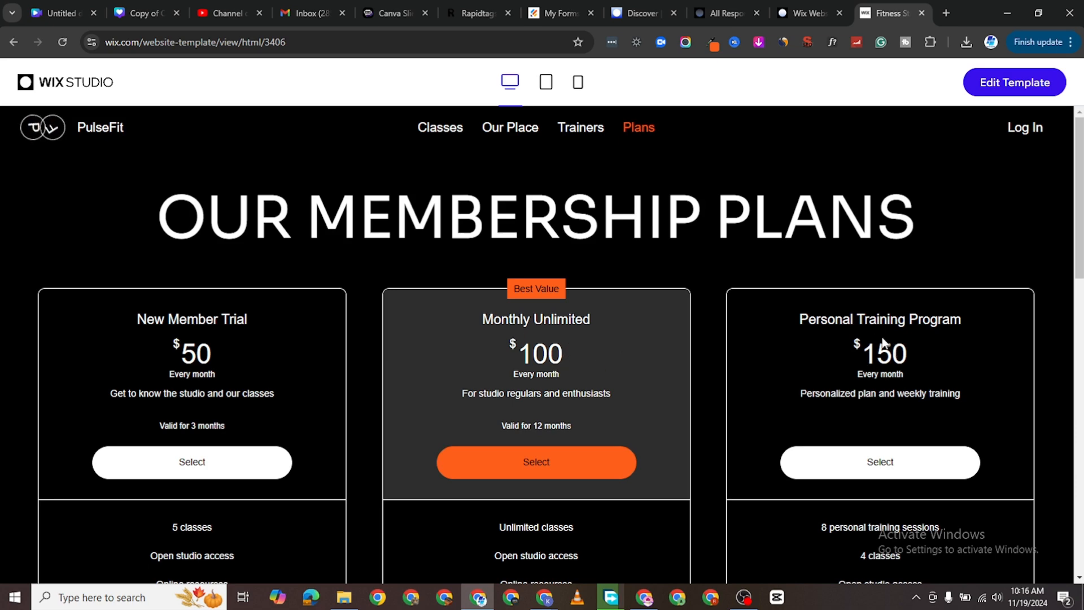
{"action": "left_click", "coordinate": [808, 13]}
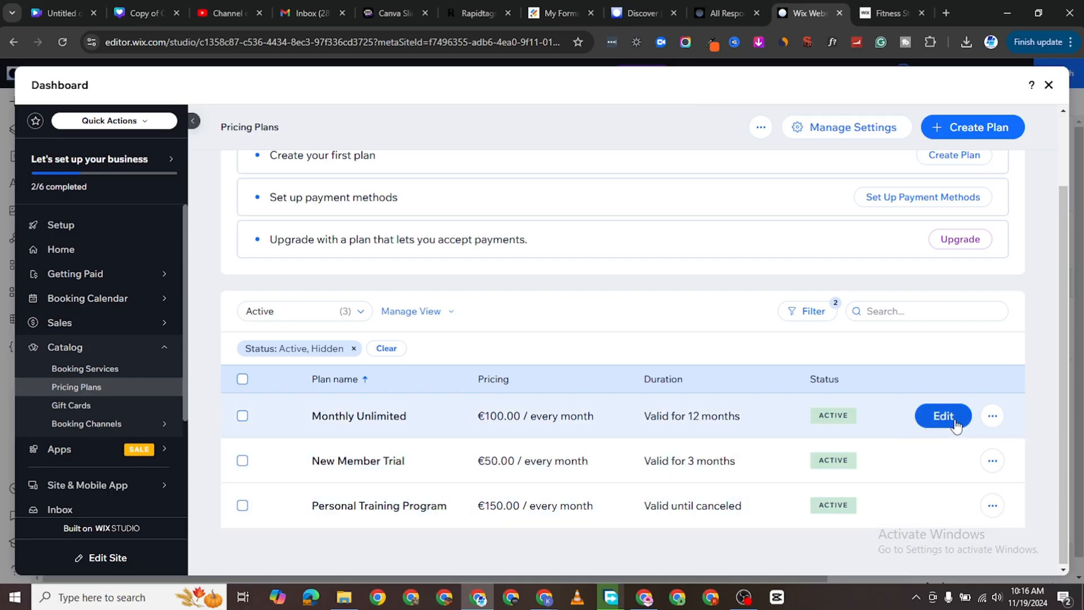
Step: Open the Monthly Unlimited plan for editing and review its plan info, features, benefits and pricing options
{"action": "left_click", "coordinate": [942, 416]}
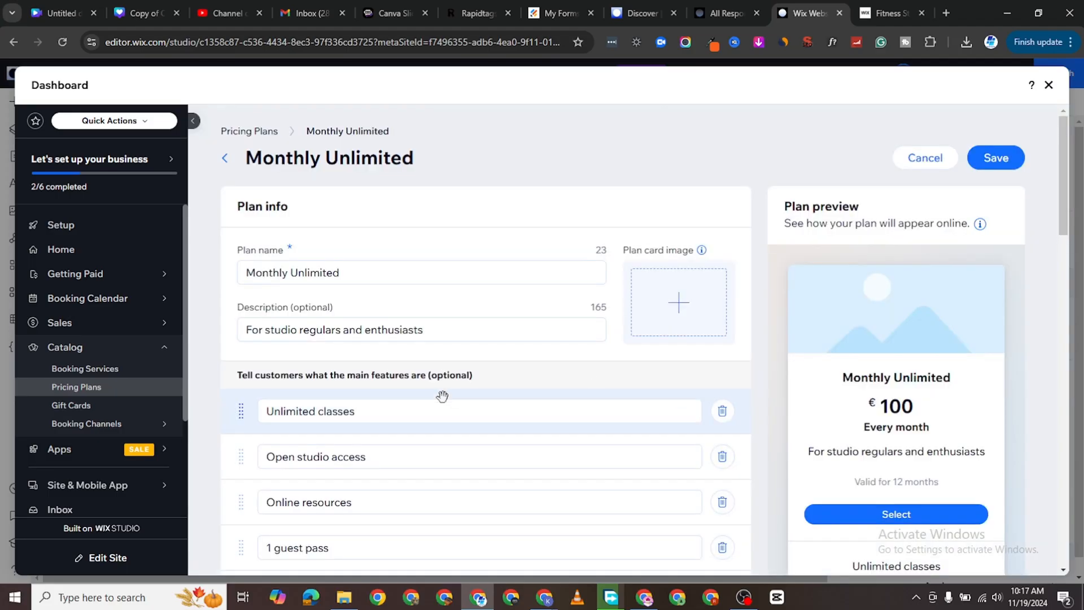
{"action": "scroll", "coordinate": [746, 399], "scroll_direction": "down", "scroll_amount": 2}
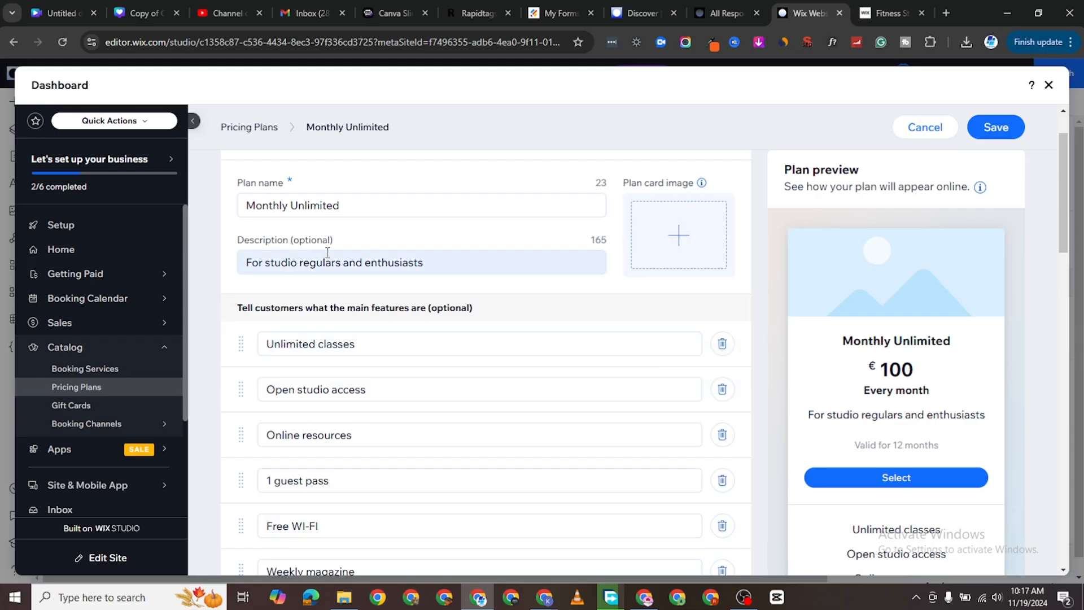
{"action": "scroll", "coordinate": [381, 293], "scroll_direction": "up", "scroll_amount": 2}
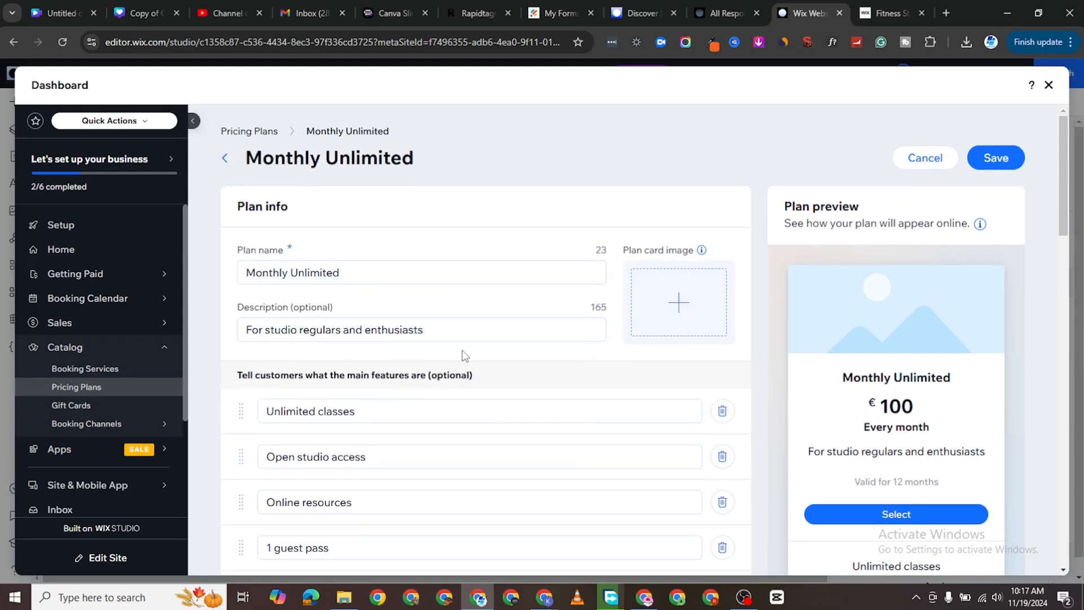
{"action": "scroll", "coordinate": [459, 356], "scroll_direction": "down", "scroll_amount": 2}
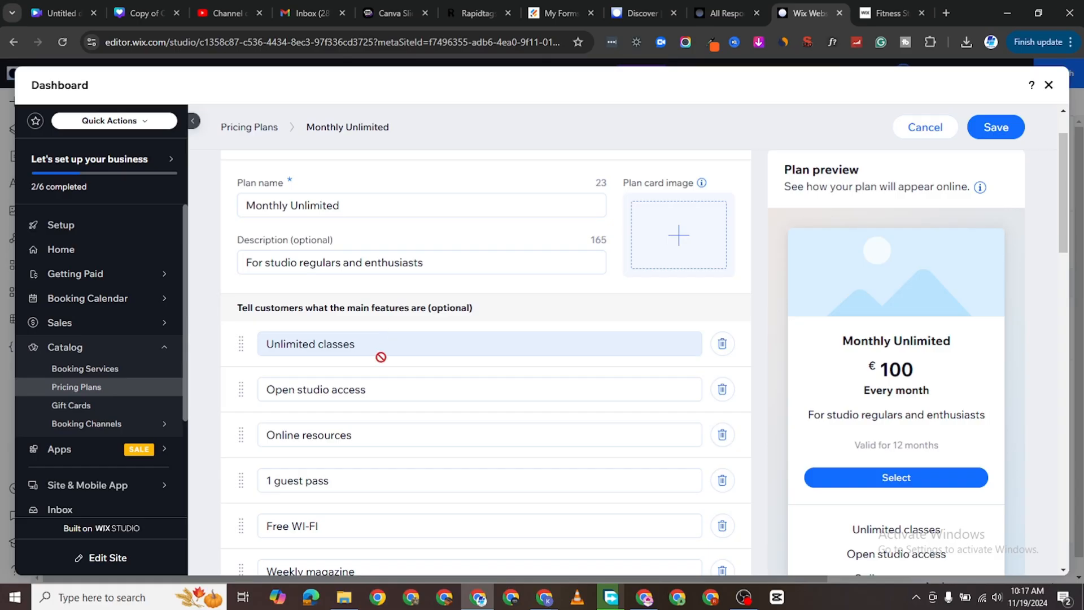
{"action": "scroll", "coordinate": [380, 355], "scroll_direction": "down", "scroll_amount": 3}
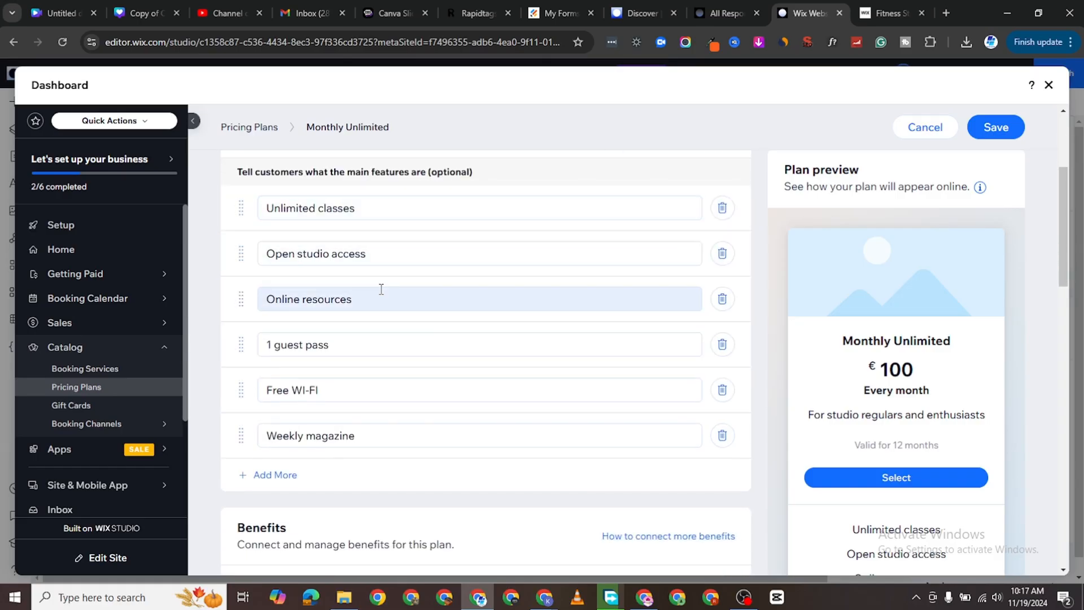
{"action": "scroll", "coordinate": [368, 339], "scroll_direction": "down", "scroll_amount": 4}
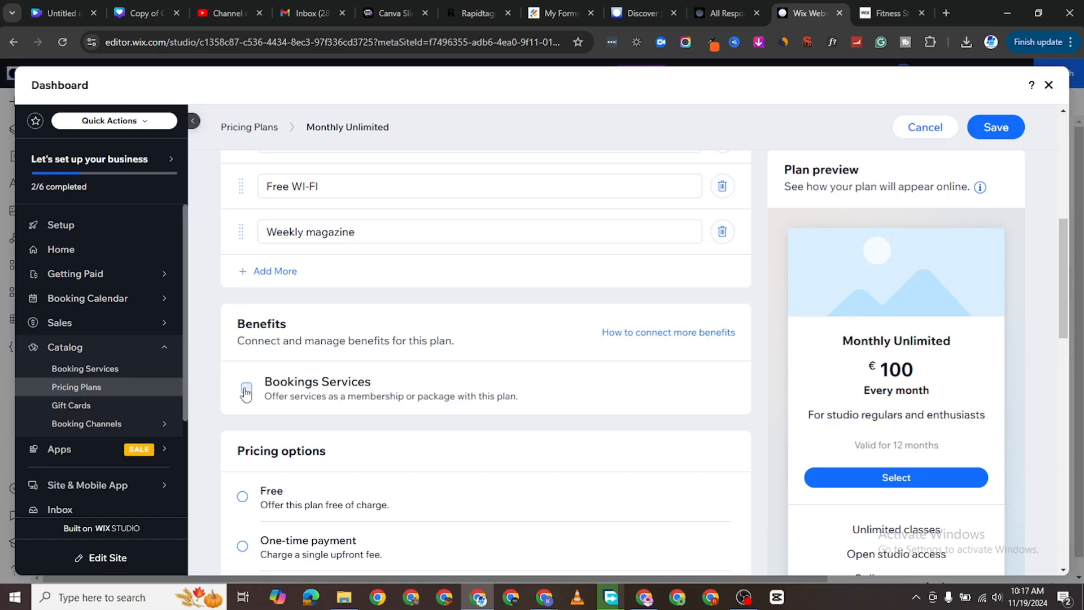
{"action": "scroll", "coordinate": [277, 429], "scroll_direction": "down", "scroll_amount": 3}
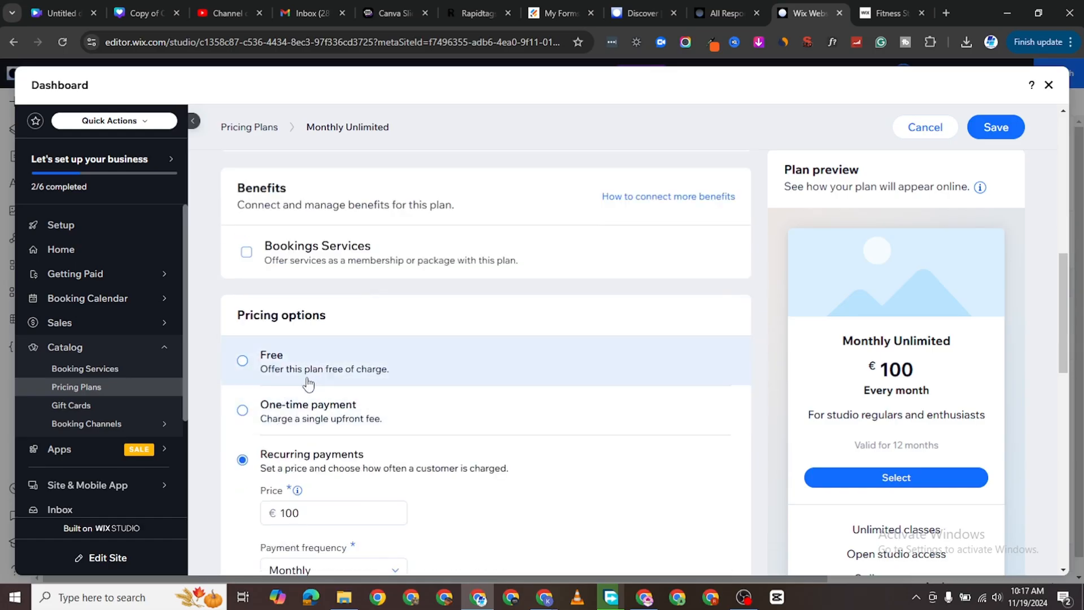
{"action": "scroll", "coordinate": [318, 450], "scroll_direction": "down", "scroll_amount": 3}
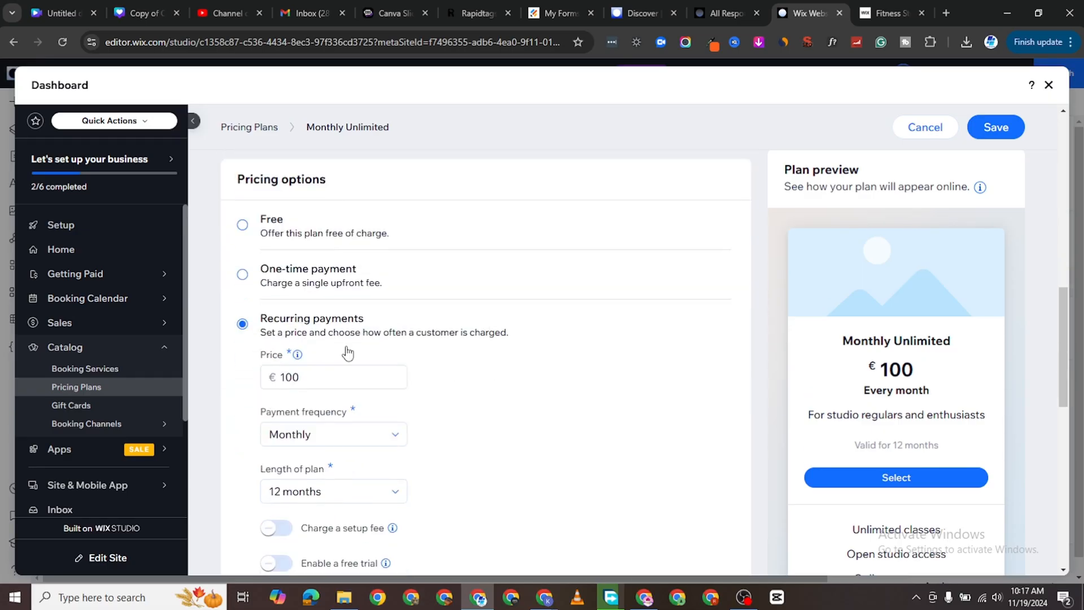
Step: Examine the Monthly Unlimited plan's recurring payment fields, page permissions and subscription settings
{"action": "left_click", "coordinate": [317, 372]}
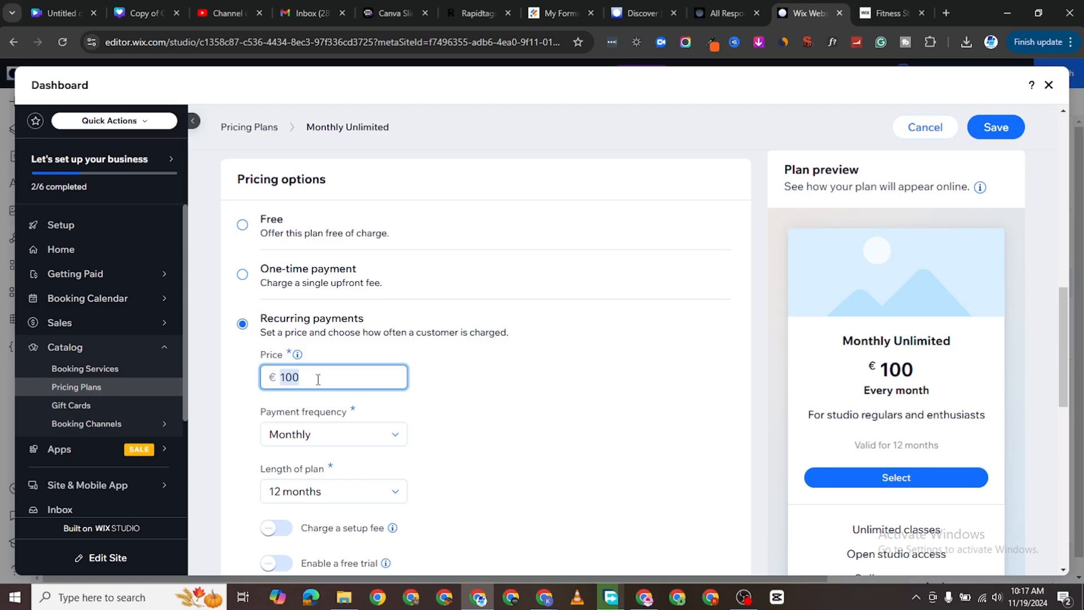
{"action": "left_click", "coordinate": [318, 379]}
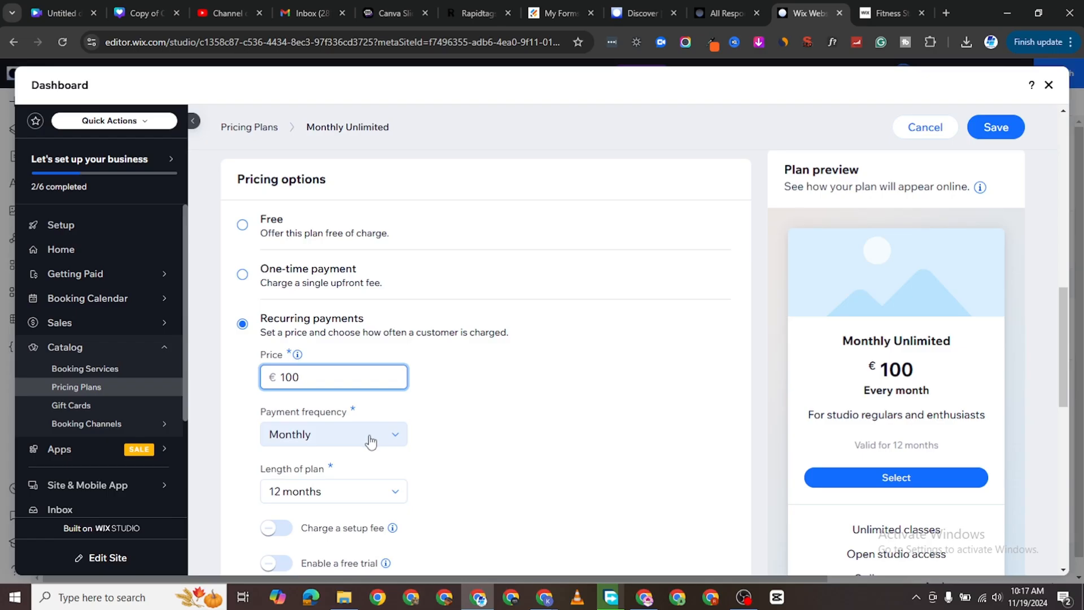
{"action": "scroll", "coordinate": [361, 505], "scroll_direction": "down", "scroll_amount": 3}
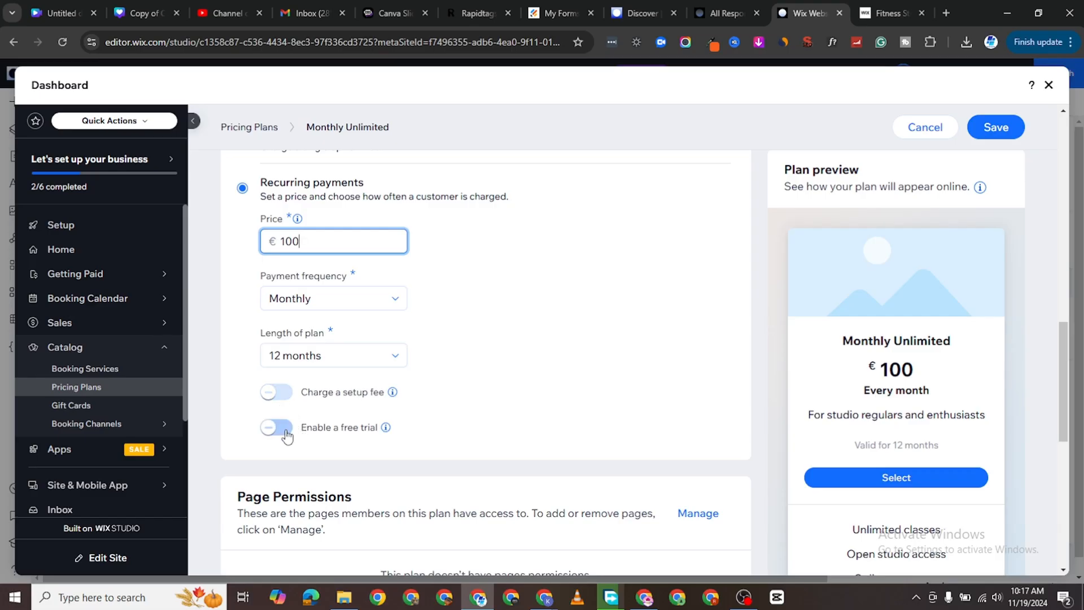
{"action": "scroll", "coordinate": [287, 435], "scroll_direction": "down", "scroll_amount": 6}
{"action": "scroll", "coordinate": [321, 387], "scroll_direction": "up", "scroll_amount": 7}
{"action": "scroll", "coordinate": [307, 450], "scroll_direction": "down", "scroll_amount": 6}
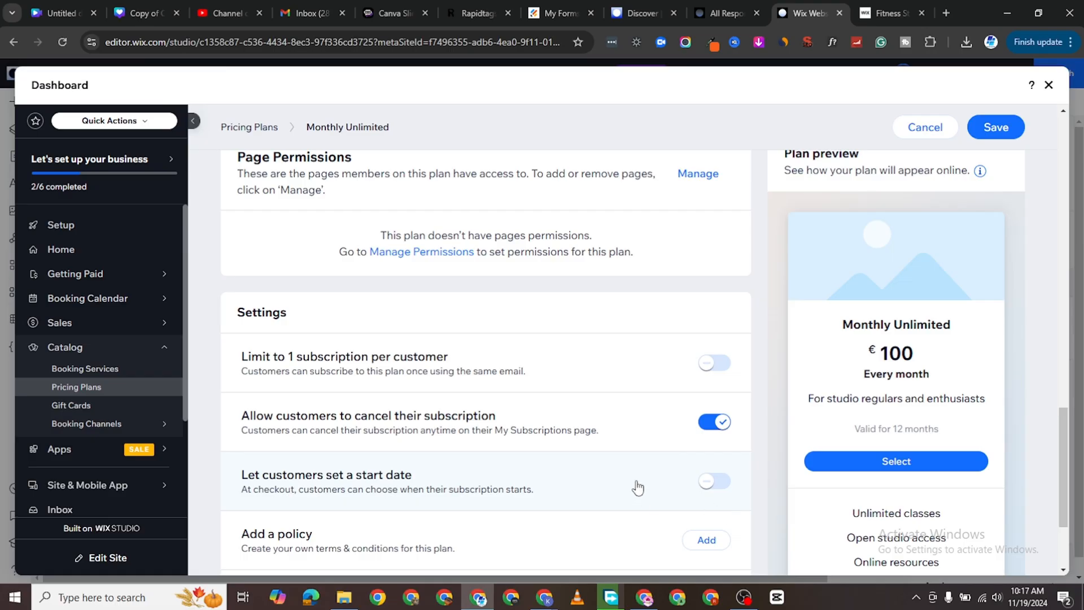
{"action": "scroll", "coordinate": [714, 471], "scroll_direction": "down", "scroll_amount": 1}
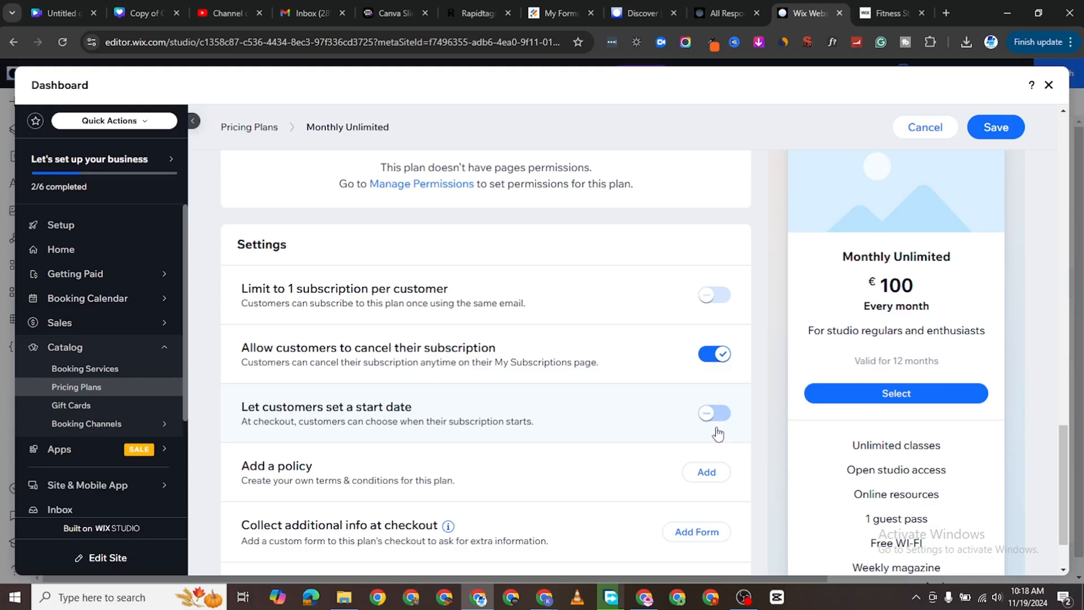
{"action": "scroll", "coordinate": [643, 493], "scroll_direction": "down", "scroll_amount": 1}
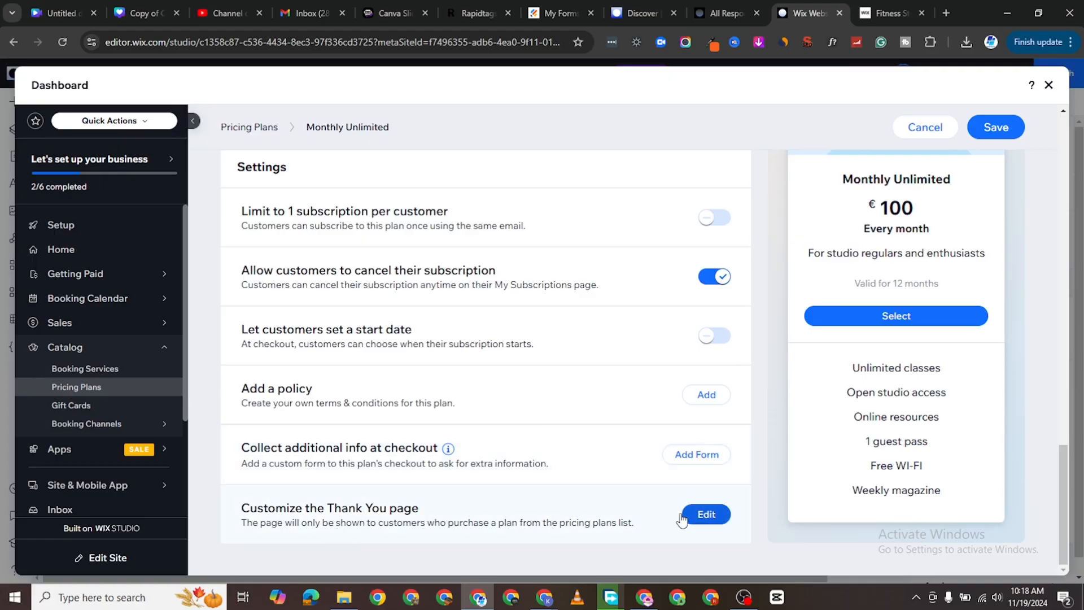
Step: Add "Free Shower" to the Monthly Unlimited plan's main features and remove the extra blank feature row
{"action": "scroll", "coordinate": [469, 416], "scroll_direction": "up", "scroll_amount": 15}
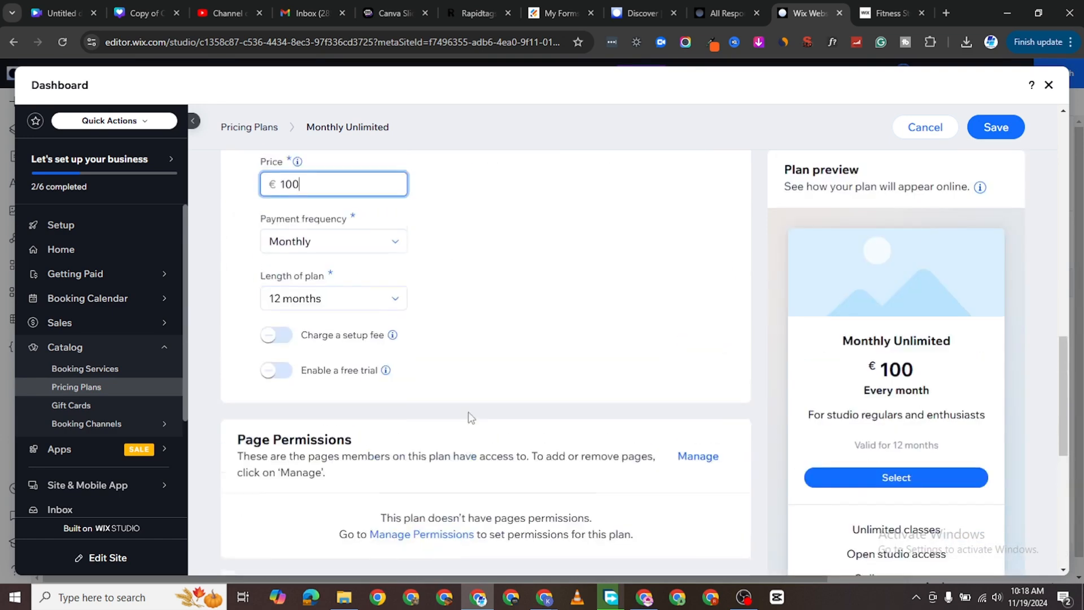
{"action": "scroll", "coordinate": [316, 384], "scroll_direction": "up", "scroll_amount": 5}
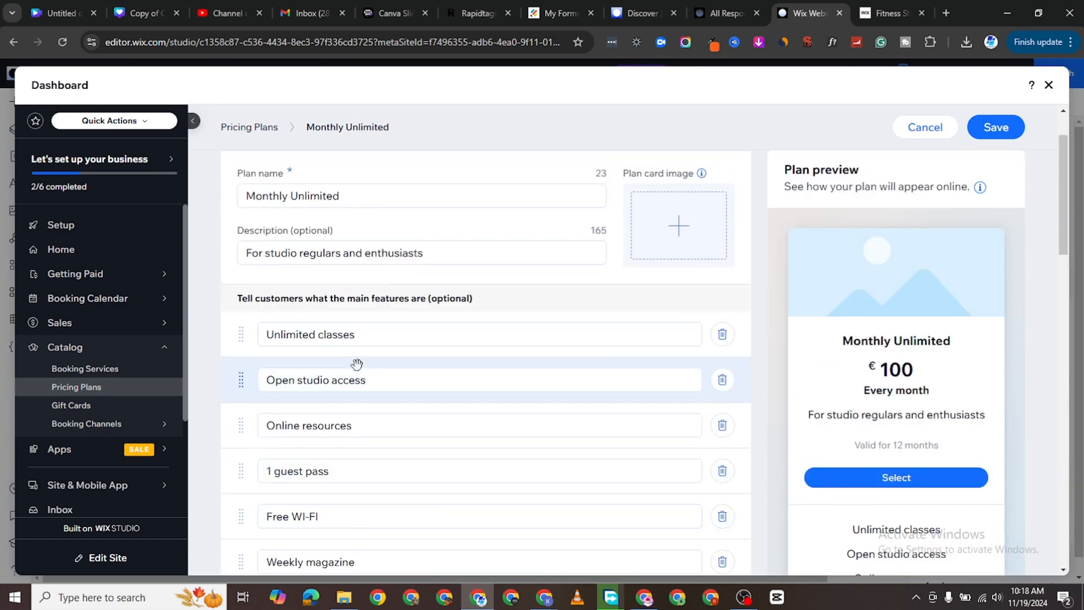
{"action": "scroll", "coordinate": [382, 411], "scroll_direction": "down", "scroll_amount": 4}
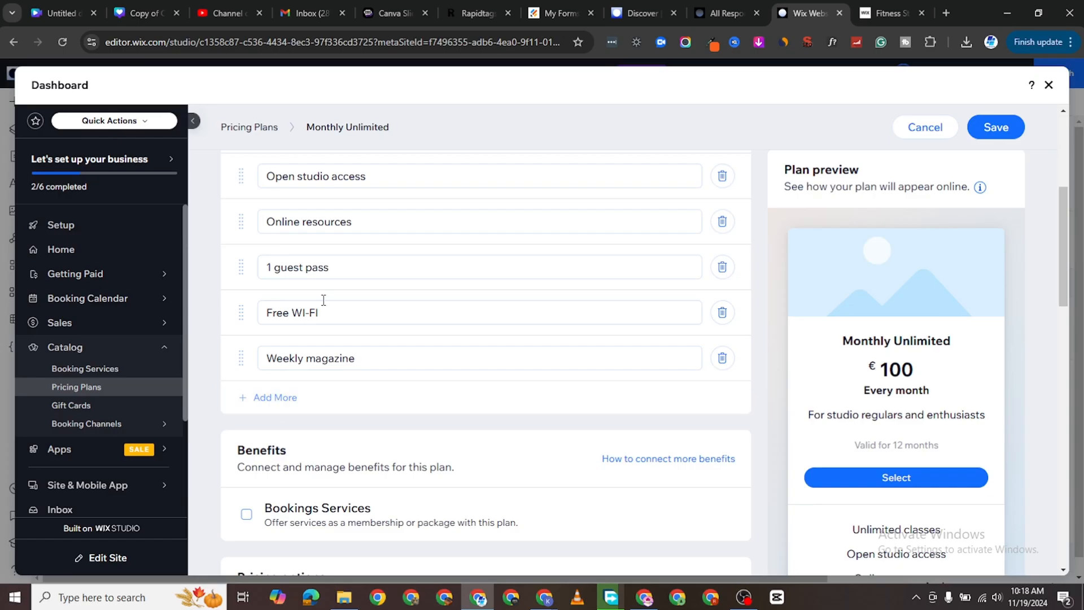
{"action": "scroll", "coordinate": [350, 339], "scroll_direction": "up", "scroll_amount": 2}
{"action": "scroll", "coordinate": [319, 423], "scroll_direction": "down", "scroll_amount": 2}
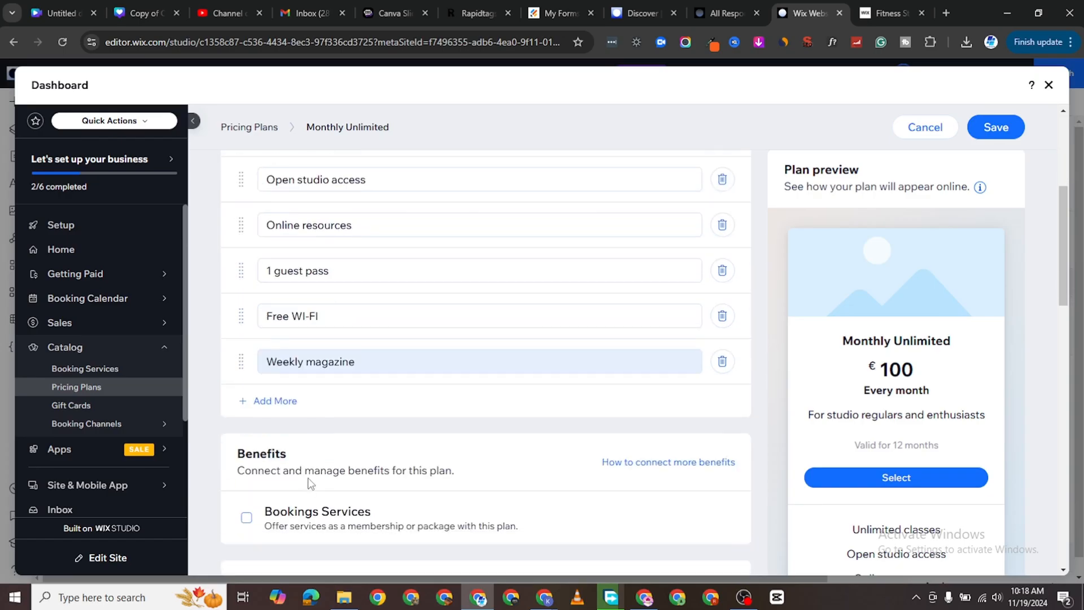
{"action": "left_click", "coordinate": [268, 399]}
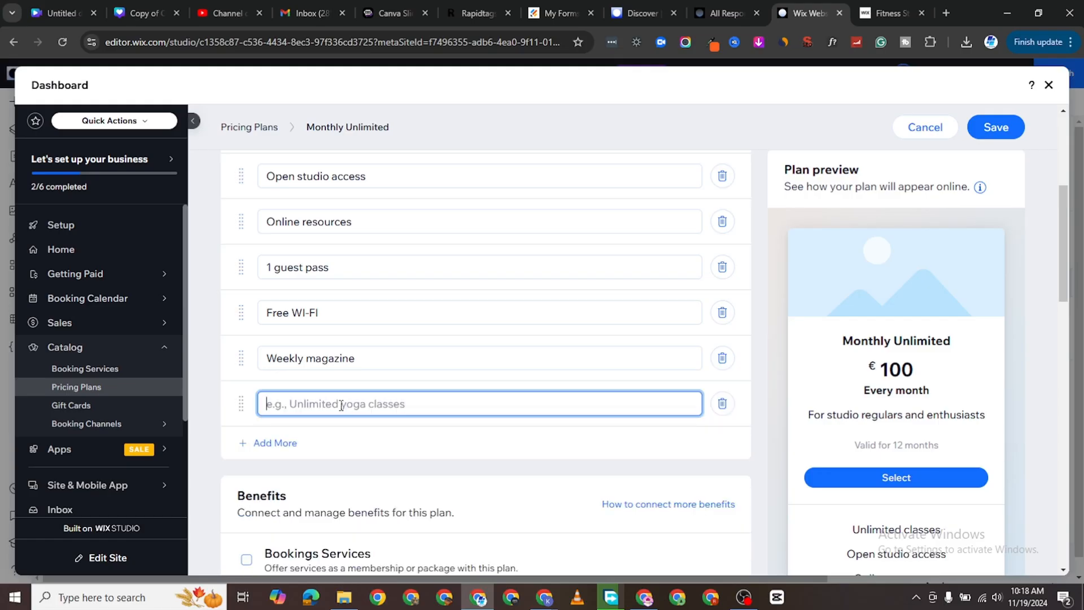
{"action": "type", "text": "Free Shower"}
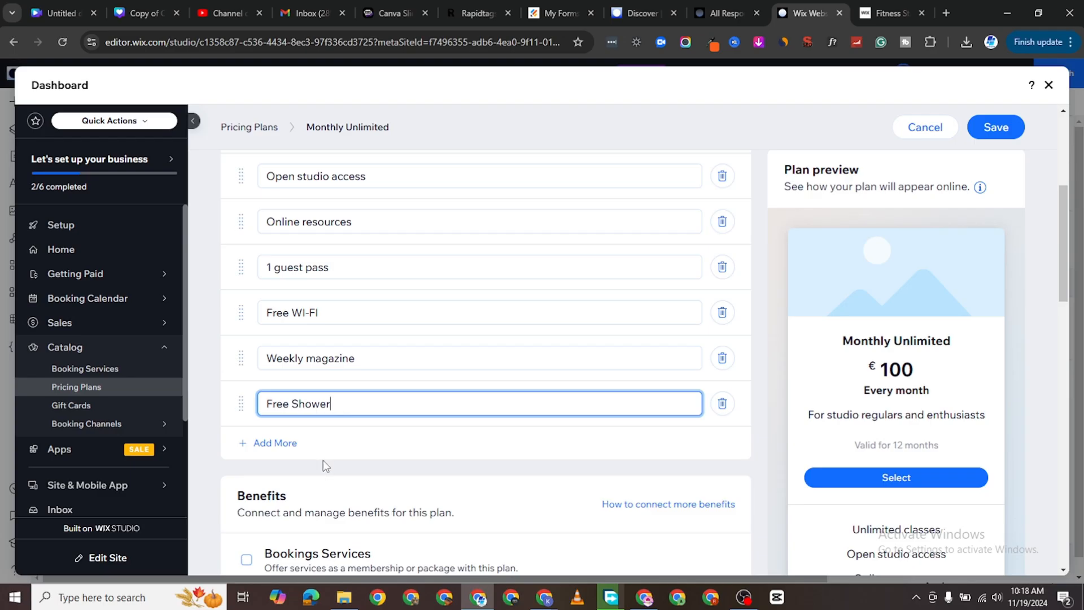
{"action": "left_click", "coordinate": [326, 446]}
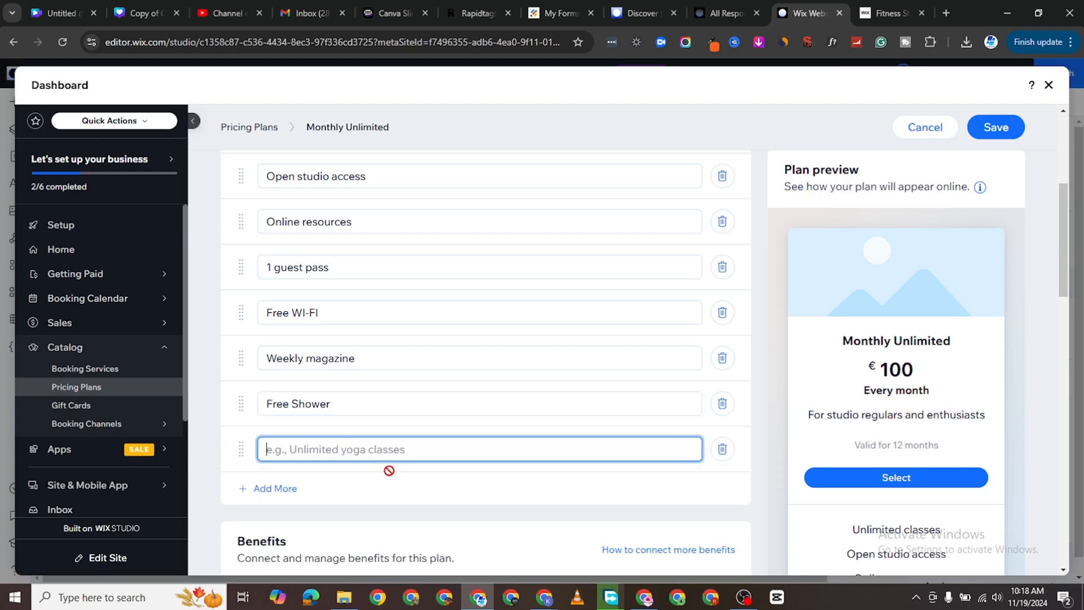
{"action": "left_click", "coordinate": [722, 448]}
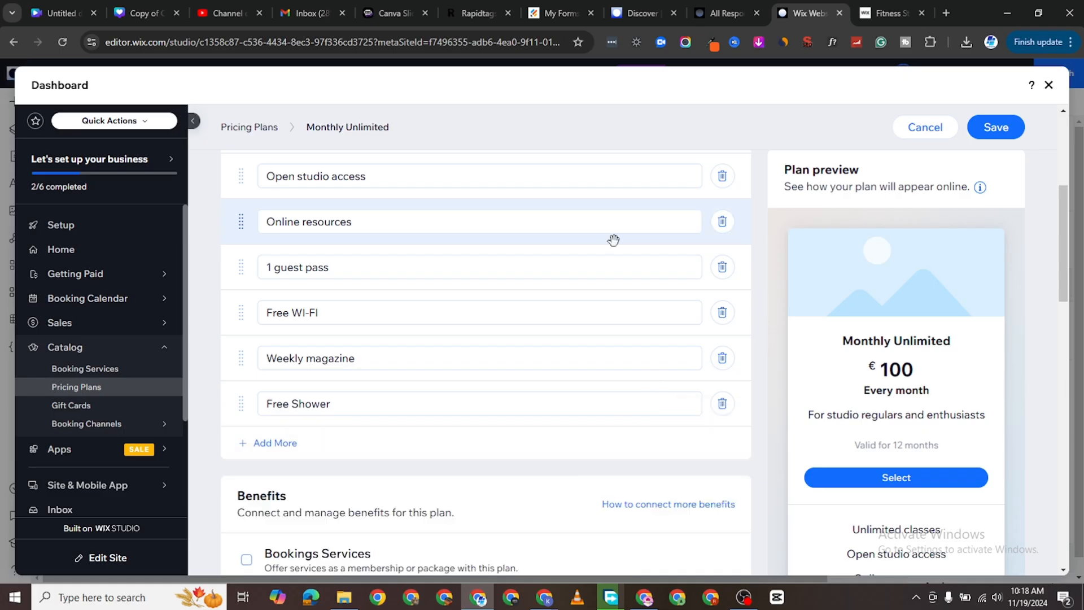
Step: Check the Monthly Unlimited plan's name and feature list, and save the plan
{"action": "scroll", "coordinate": [564, 282], "scroll_direction": "down", "scroll_amount": 2}
{"action": "scroll", "coordinate": [536, 323], "scroll_direction": "up", "scroll_amount": 5}
{"action": "scroll", "coordinate": [537, 323], "scroll_direction": "up", "scroll_amount": 3}
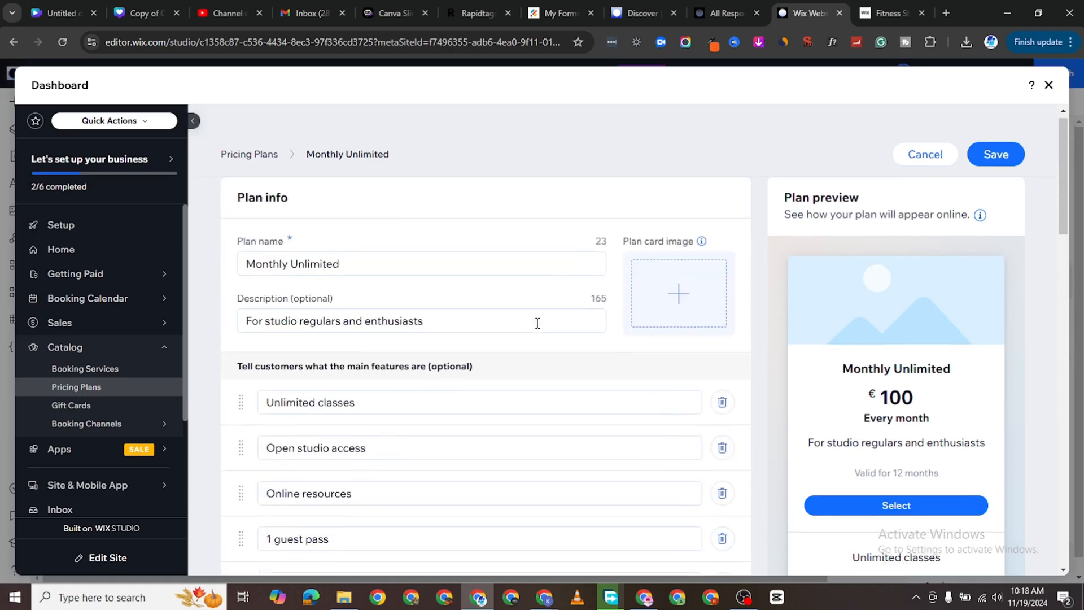
{"action": "triple_click", "coordinate": [358, 257]}
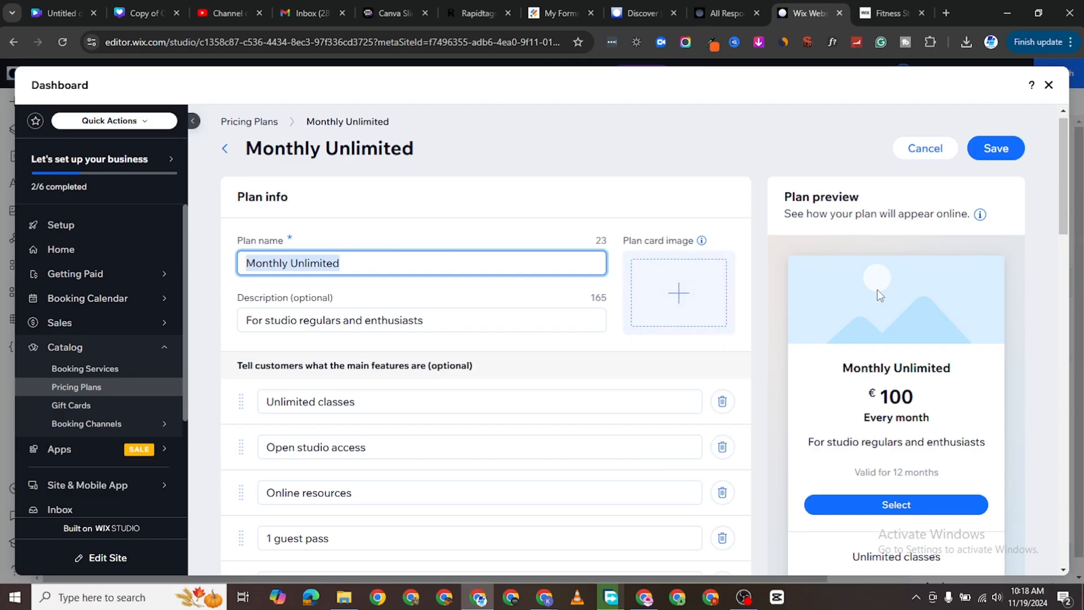
{"action": "scroll", "coordinate": [882, 300], "scroll_direction": "down", "scroll_amount": 5}
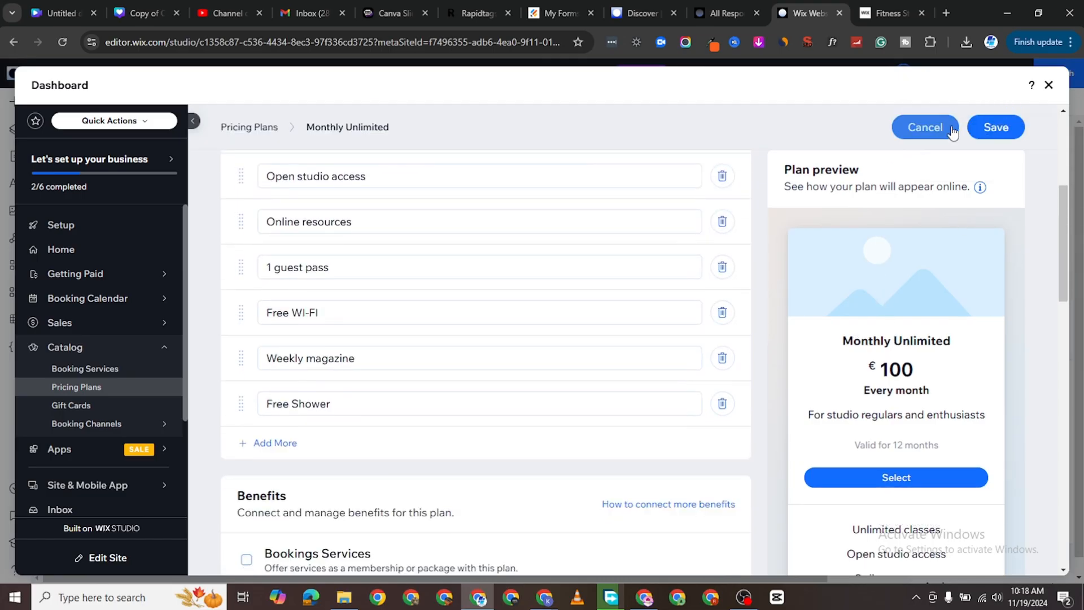
{"action": "left_click", "coordinate": [996, 127]}
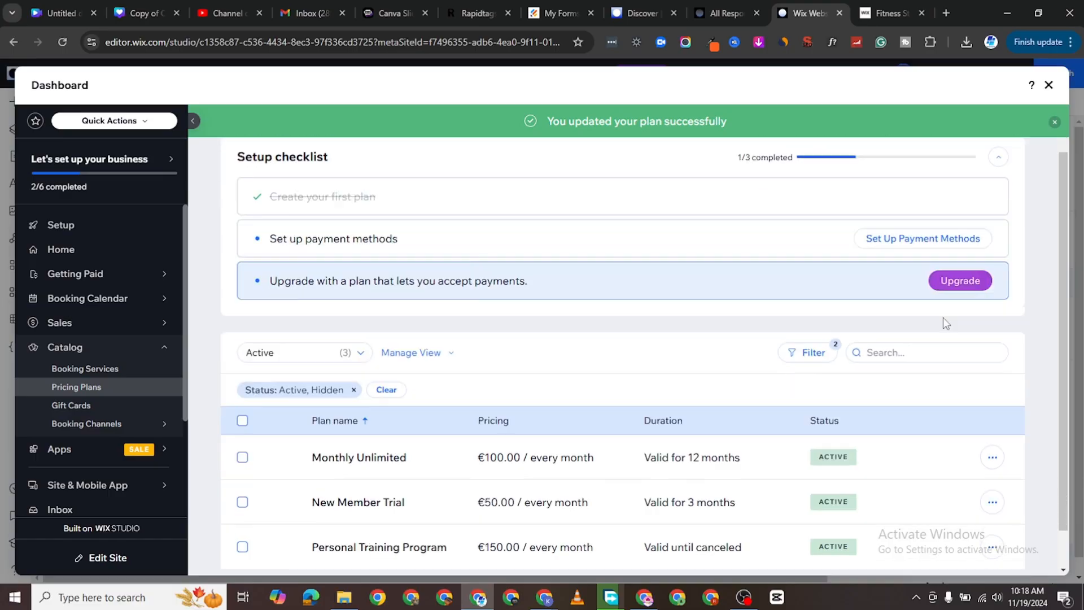
Step: Close the Pricing Plans dashboard and show the list of site pages in the editor
{"action": "scroll", "coordinate": [944, 319], "scroll_direction": "up", "scroll_amount": 2}
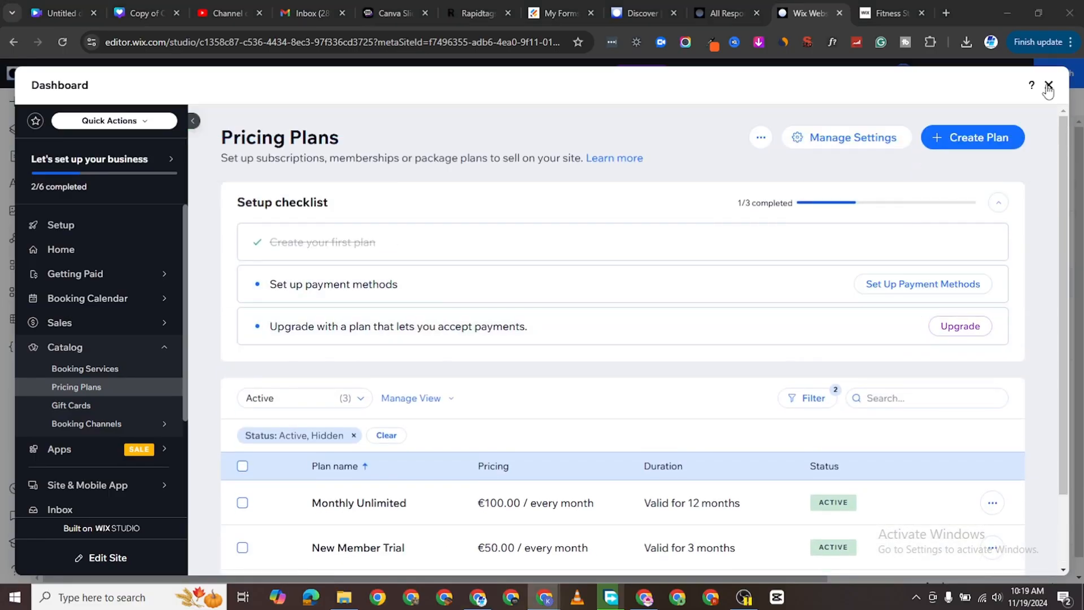
{"action": "left_click", "coordinate": [1048, 85]}
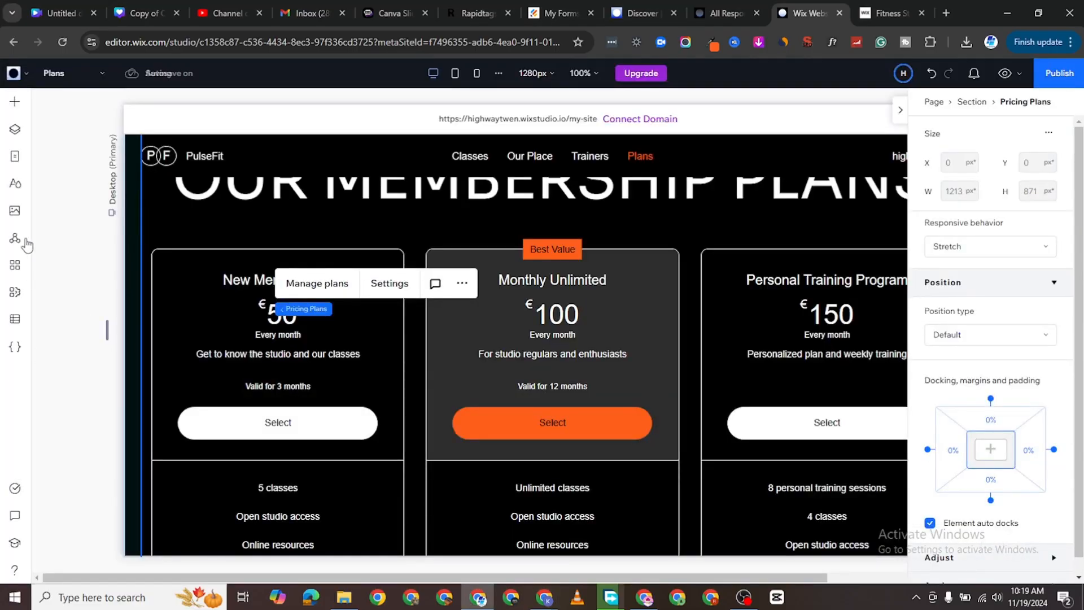
{"action": "left_click", "coordinate": [16, 158]}
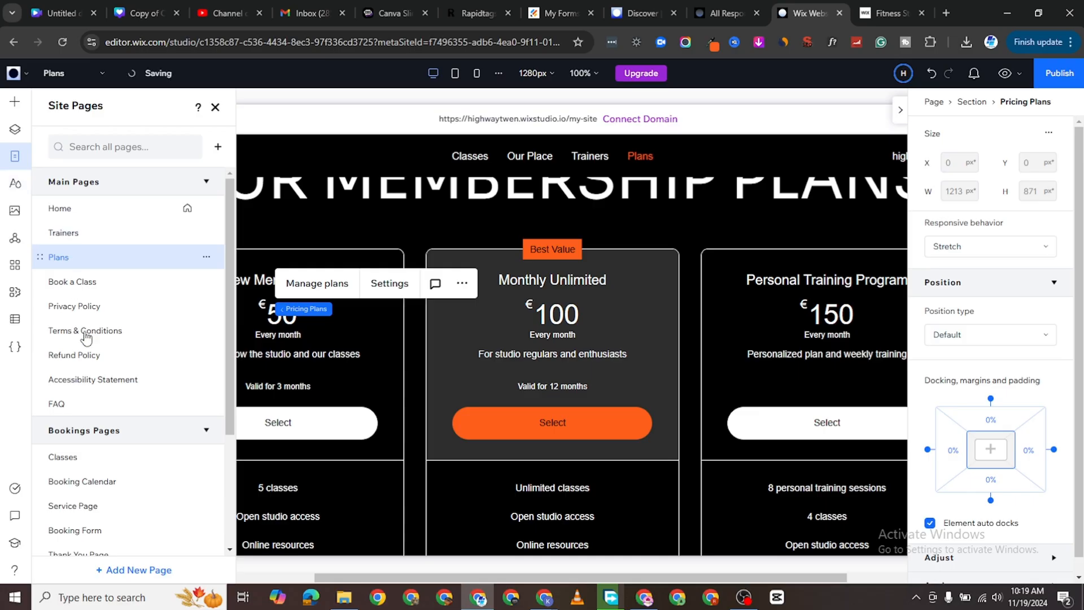
Step: Open the Member Page in the Members Area and examine its account form and login info section
{"action": "scroll", "coordinate": [143, 503], "scroll_direction": "down", "scroll_amount": 3}
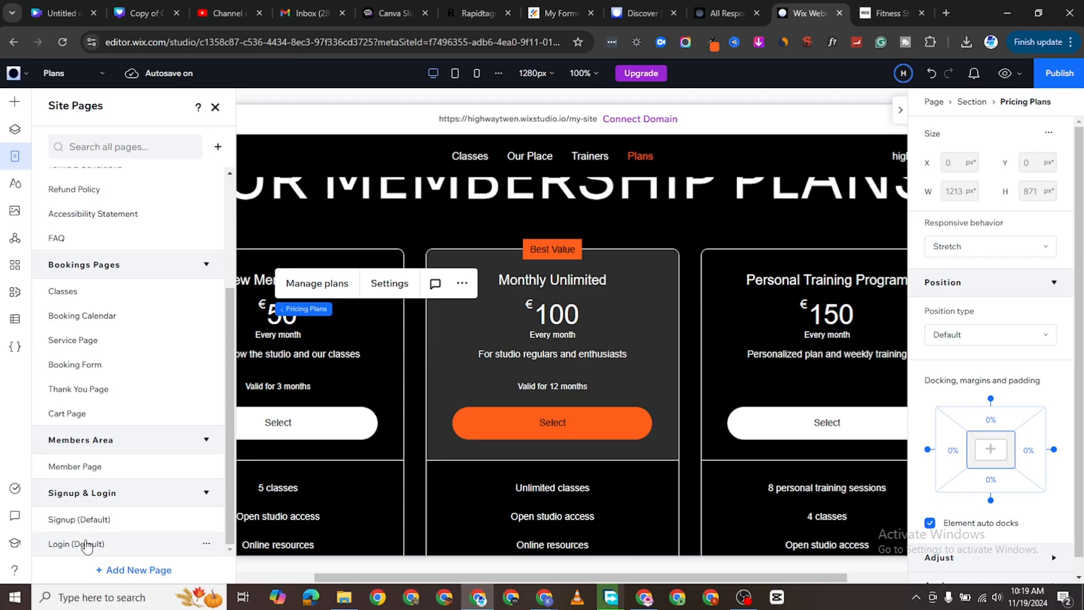
{"action": "left_click", "coordinate": [80, 472]}
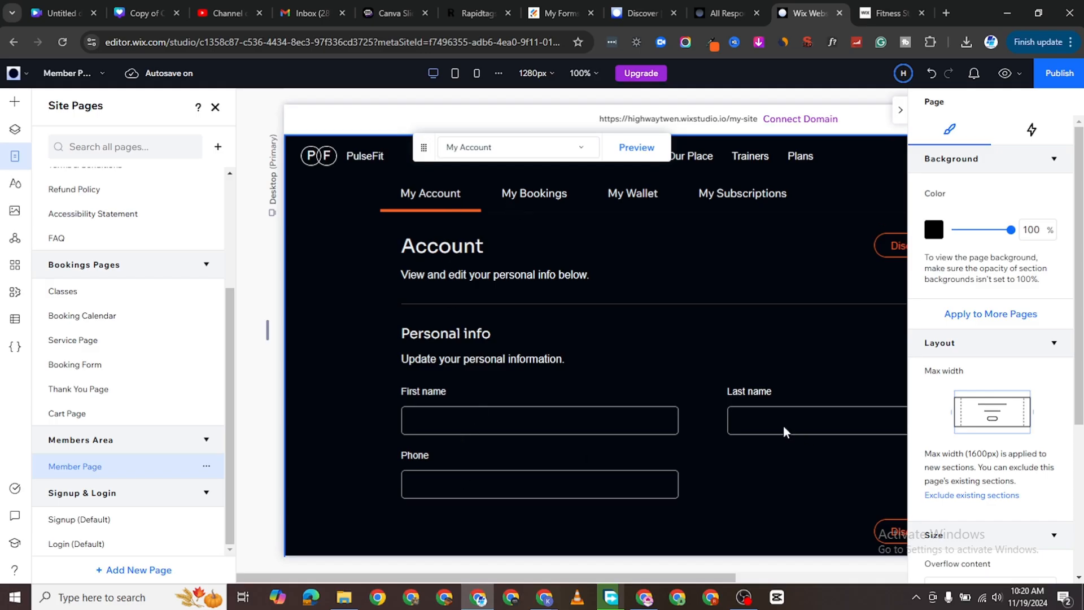
{"action": "scroll", "coordinate": [624, 384], "scroll_direction": "down", "scroll_amount": 5}
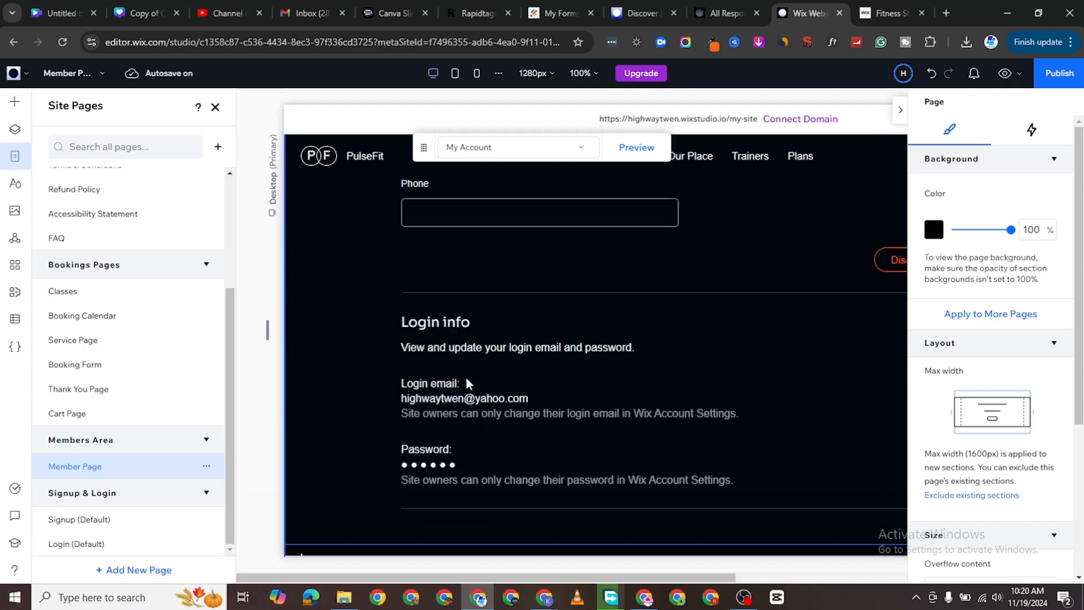
{"action": "scroll", "coordinate": [524, 415], "scroll_direction": "up", "scroll_amount": 5}
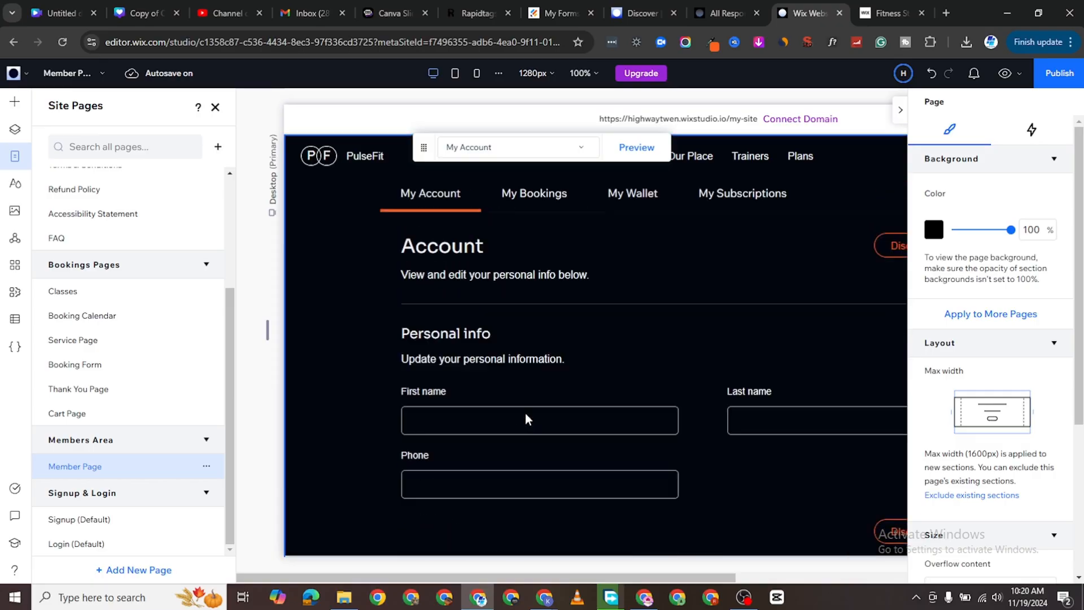
Step: Select the member menu and preview the My Account page of the members area
{"action": "left_click", "coordinate": [537, 198]}
{"action": "left_click", "coordinate": [527, 194]}
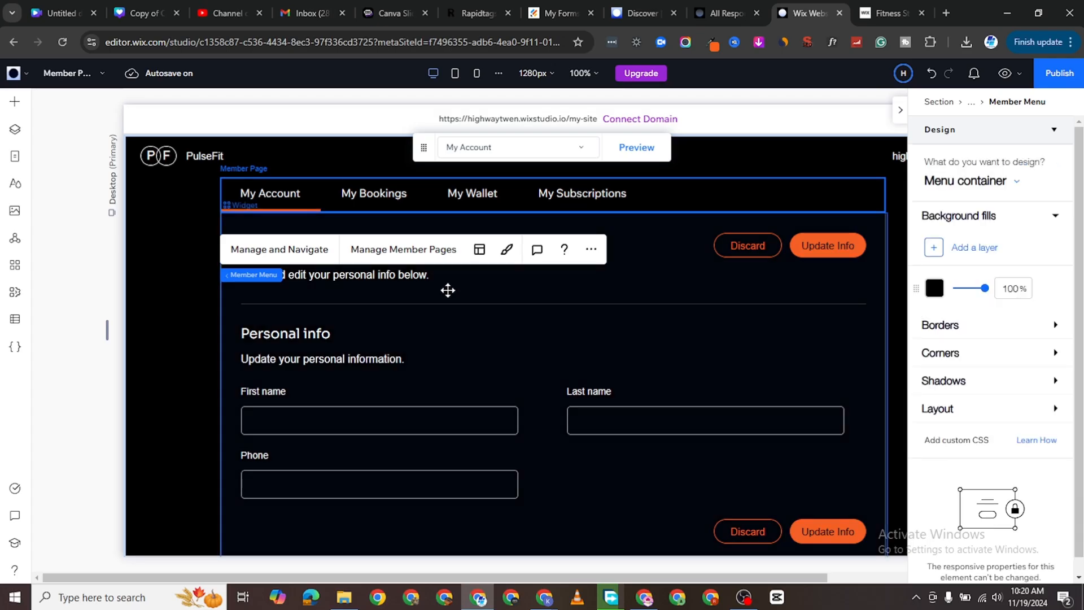
{"action": "scroll", "coordinate": [441, 276], "scroll_direction": "down", "scroll_amount": 1}
{"action": "scroll", "coordinate": [428, 249], "scroll_direction": "up", "scroll_amount": 1}
{"action": "scroll", "coordinate": [944, 130], "scroll_direction": "down", "scroll_amount": 1}
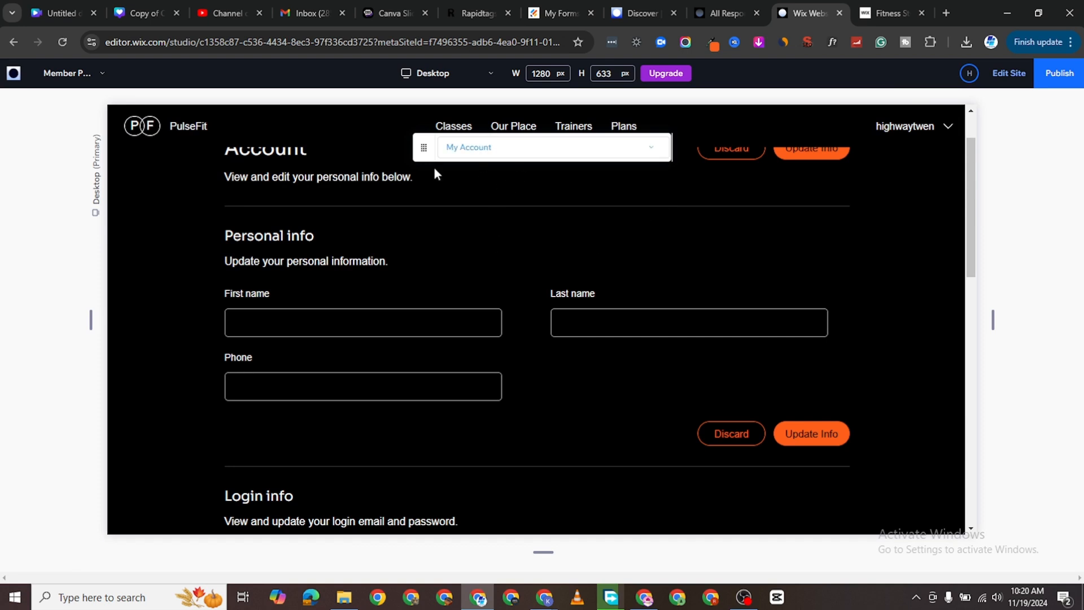
{"action": "scroll", "coordinate": [474, 327], "scroll_direction": "up", "scroll_amount": 2}
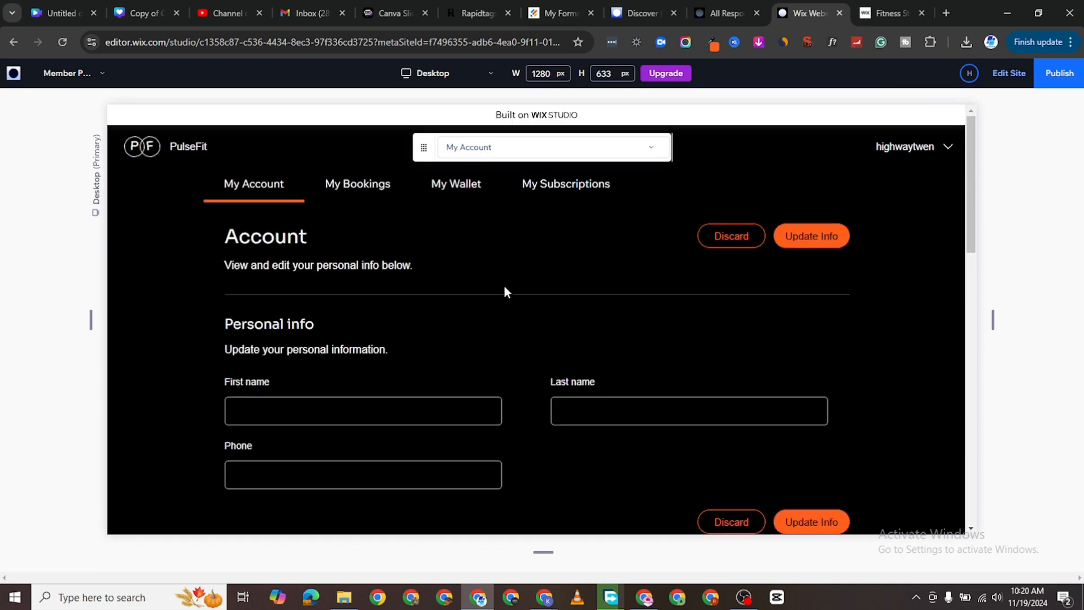
Step: Check the Past and Upcoming views of My Bookings, then My Wallet and My Subscriptions in the member page preview
{"action": "left_click", "coordinate": [358, 192]}
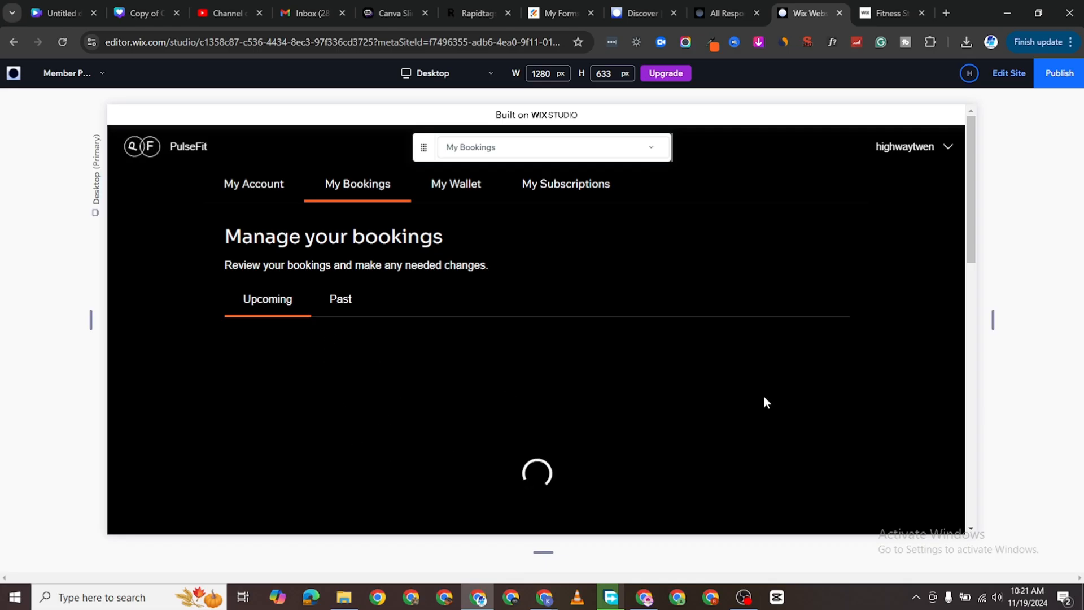
{"action": "left_click", "coordinate": [339, 299]}
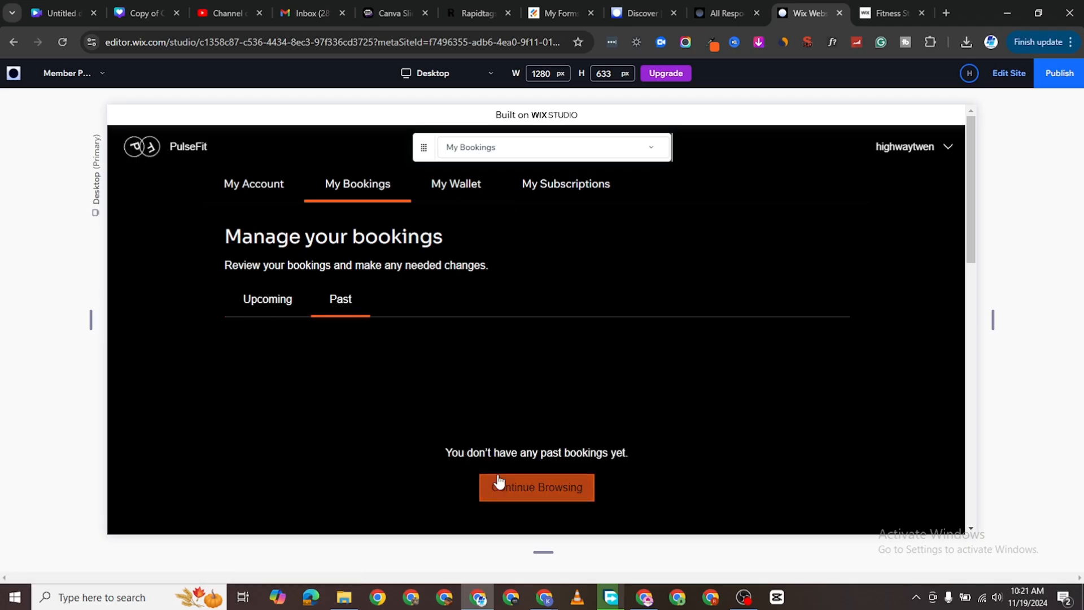
{"action": "left_click", "coordinate": [270, 305]}
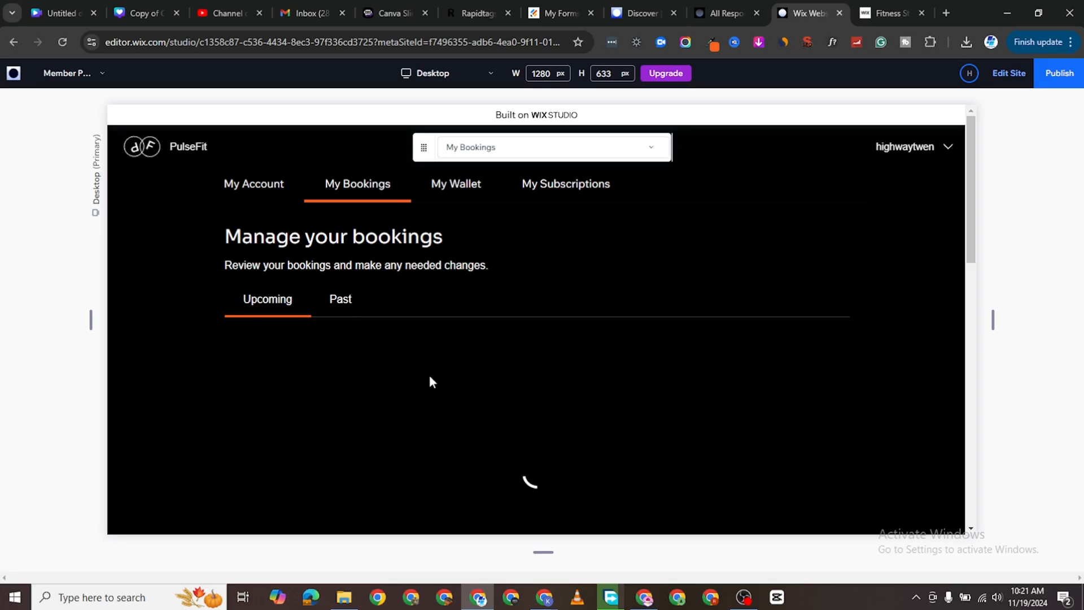
{"action": "left_click", "coordinate": [459, 189]}
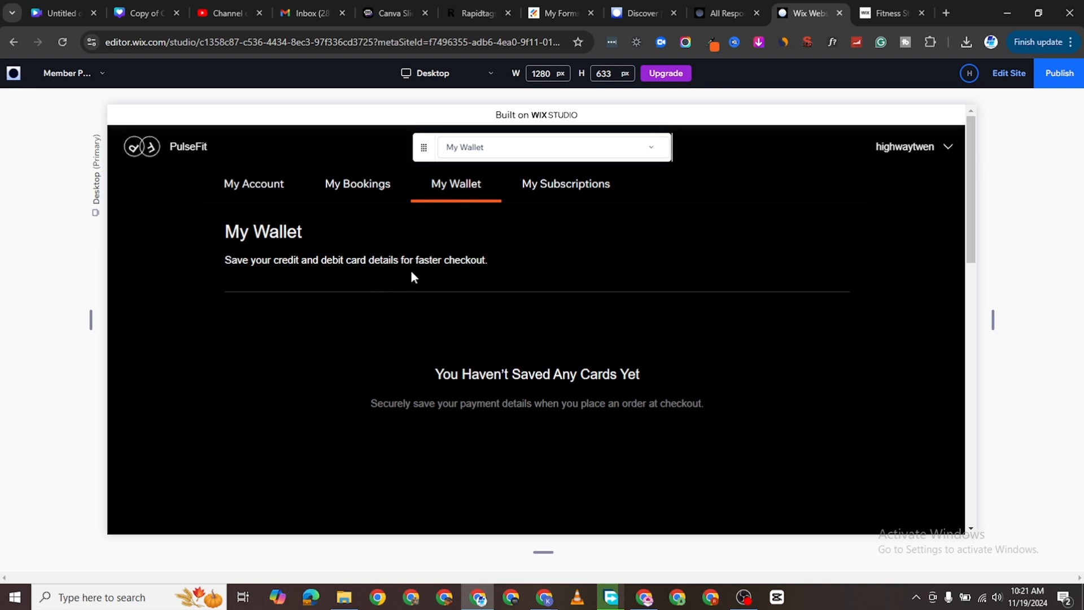
{"action": "left_click", "coordinate": [561, 185]}
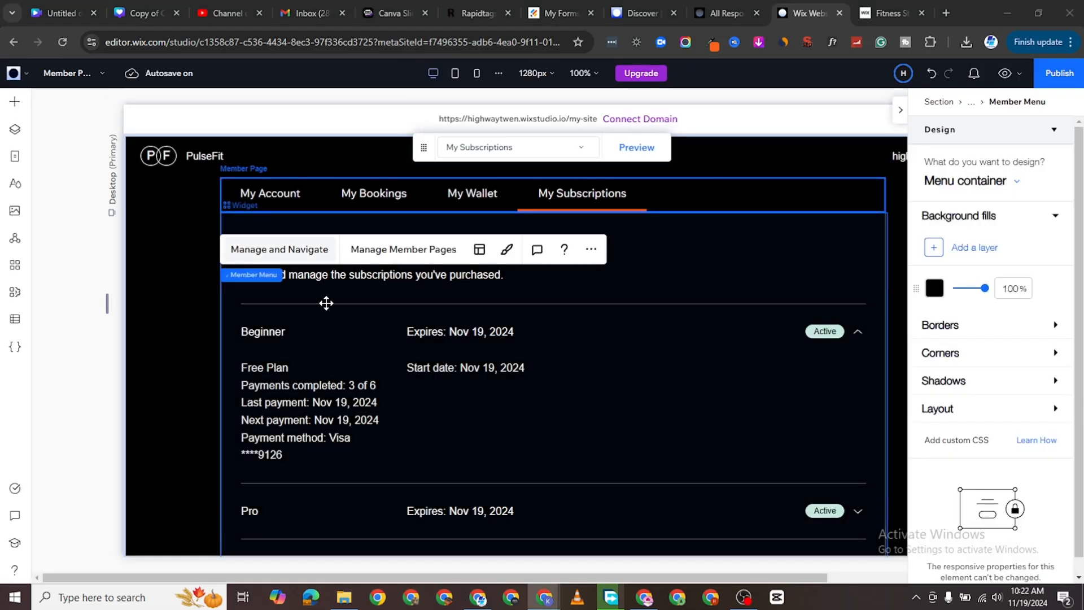
Step: Examine the Beginner, Pro and VIP sample plans on the My Subscriptions page in the editor
{"action": "scroll", "coordinate": [464, 447], "scroll_direction": "down", "scroll_amount": 3}
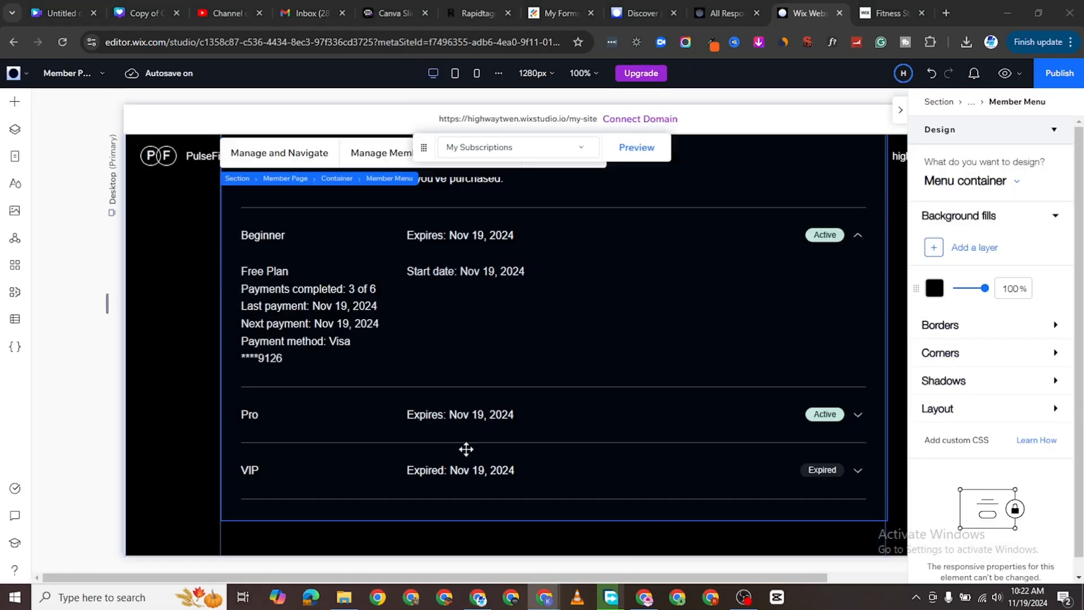
{"action": "scroll", "coordinate": [479, 435], "scroll_direction": "up", "scroll_amount": 2}
{"action": "scroll", "coordinate": [482, 429], "scroll_direction": "up", "scroll_amount": 2}
{"action": "scroll", "coordinate": [483, 420], "scroll_direction": "down", "scroll_amount": 2}
{"action": "scroll", "coordinate": [477, 434], "scroll_direction": "up", "scroll_amount": 2}
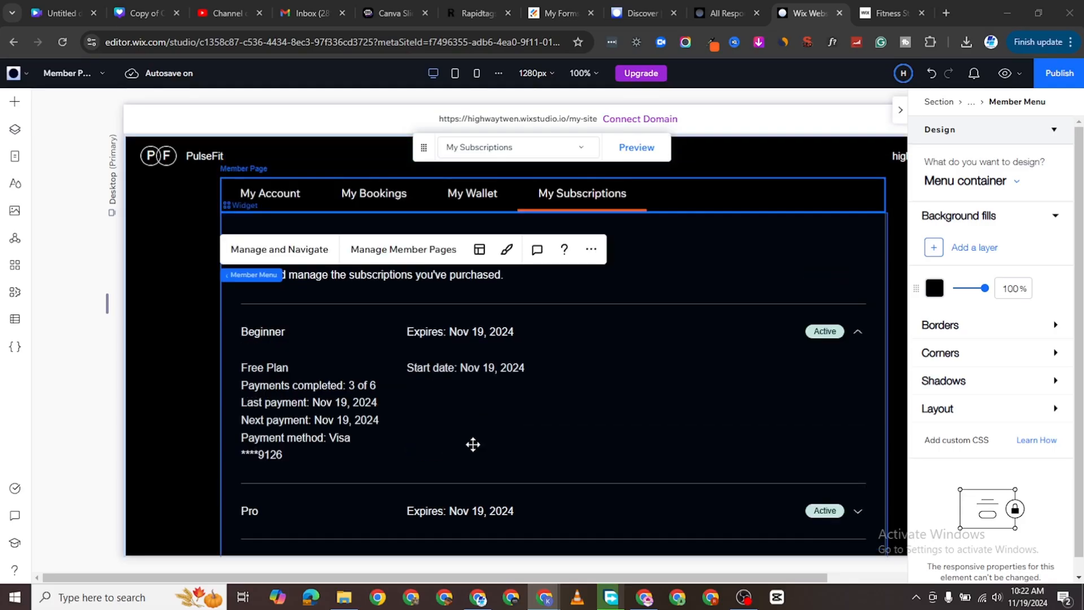
{"action": "scroll", "coordinate": [450, 465], "scroll_direction": "down", "scroll_amount": 2}
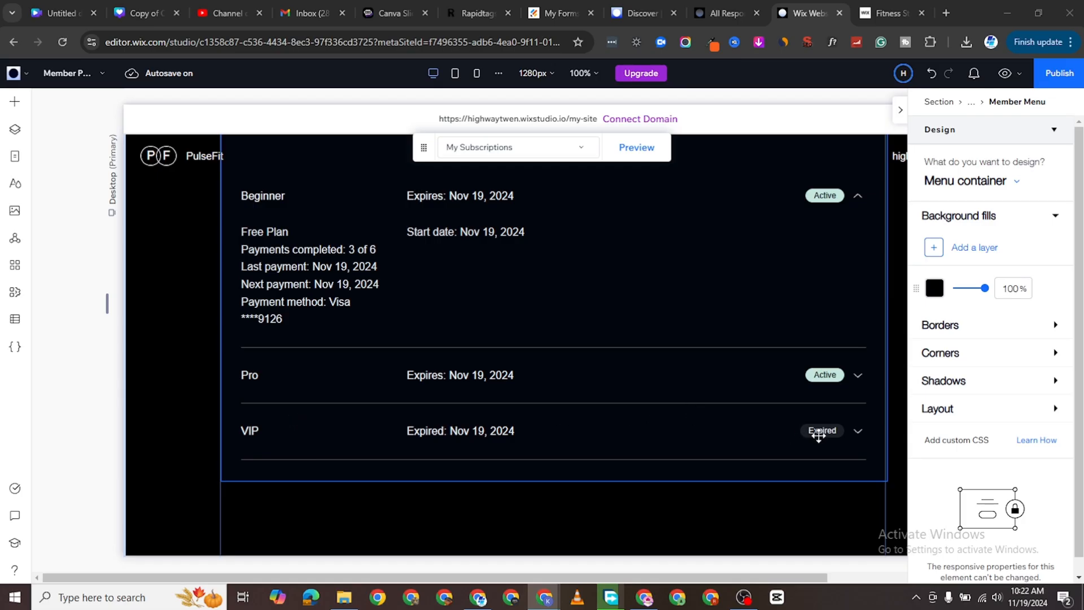
{"action": "scroll", "coordinate": [446, 415], "scroll_direction": "up", "scroll_amount": 3}
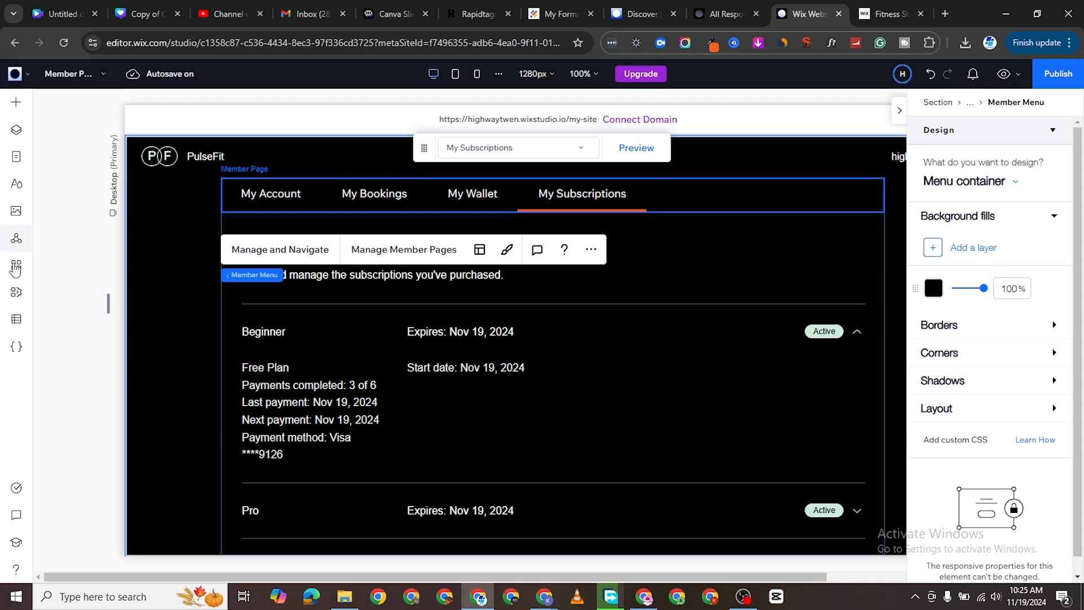
Step: Open member management for Wix Members Area and check the Blocked and Site members lists
{"action": "left_click", "coordinate": [16, 293]}
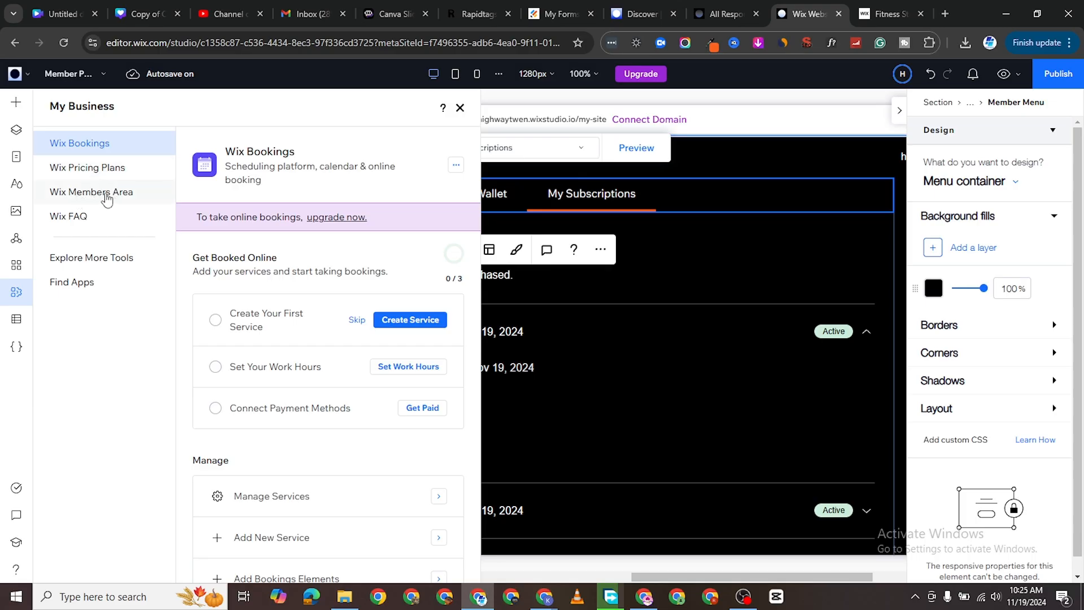
{"action": "left_click", "coordinate": [107, 198]}
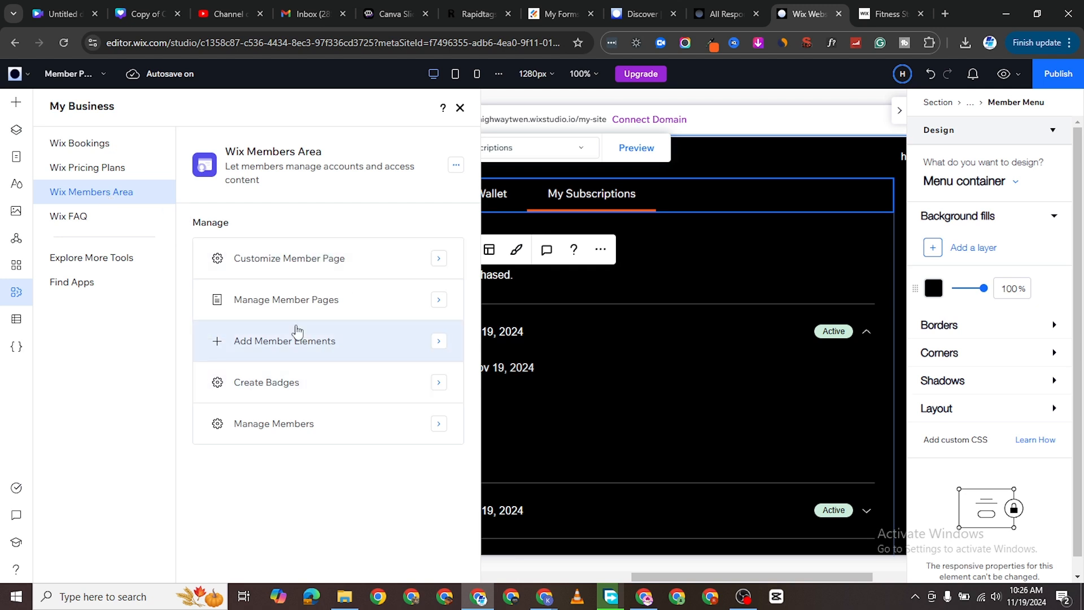
{"action": "left_click", "coordinate": [280, 426]}
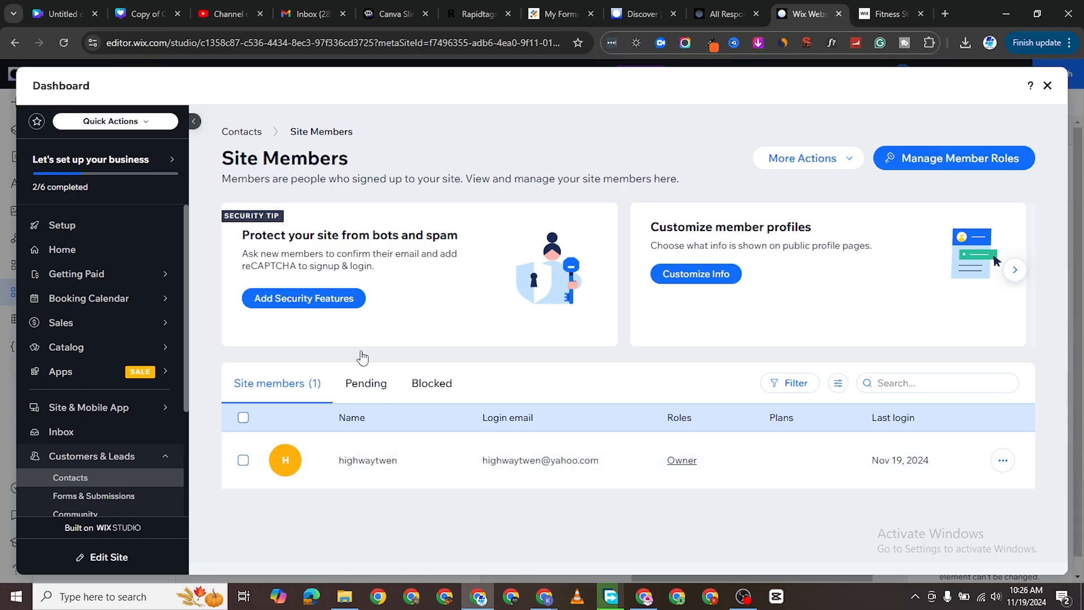
{"action": "left_click", "coordinate": [435, 395]}
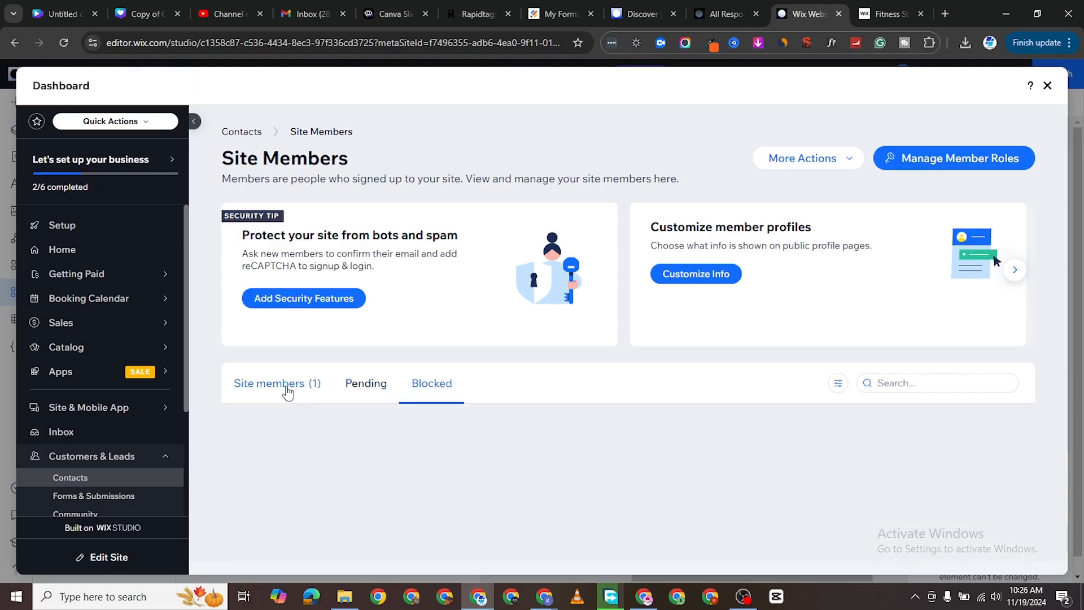
{"action": "left_click", "coordinate": [287, 392]}
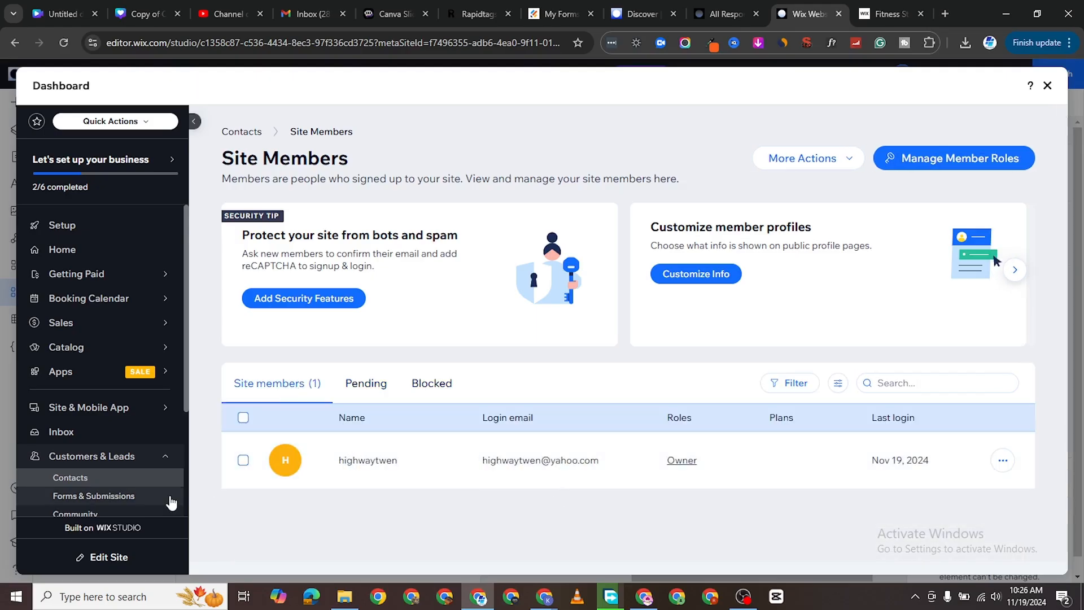
Step: Go to the site dashboard's Settings and open the Pricing Plans payment setup
{"action": "scroll", "coordinate": [171, 501], "scroll_direction": "down", "scroll_amount": 2}
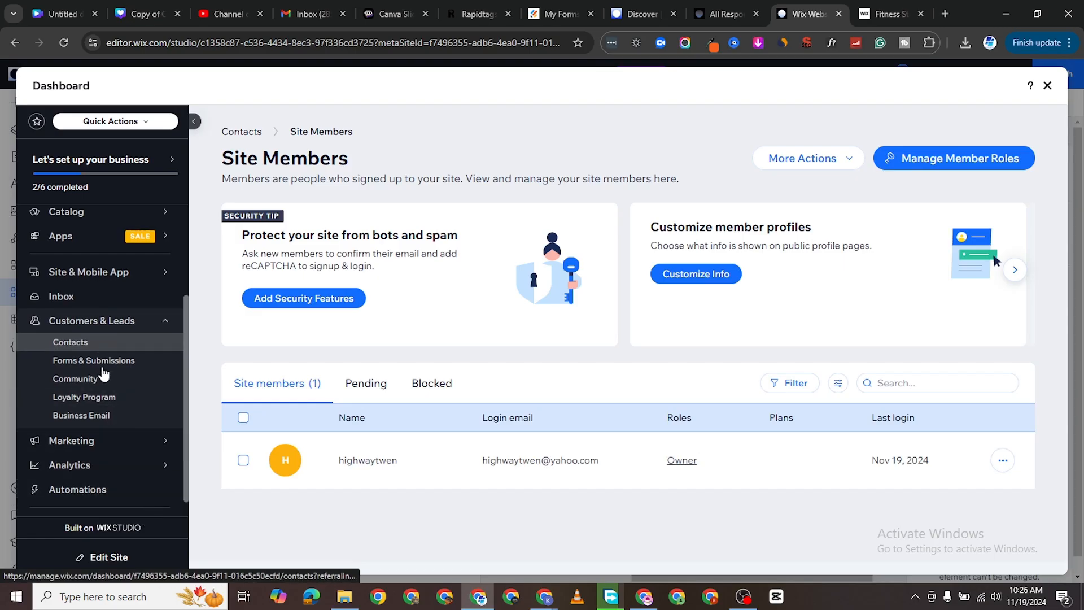
{"action": "scroll", "coordinate": [101, 390], "scroll_direction": "down", "scroll_amount": 1}
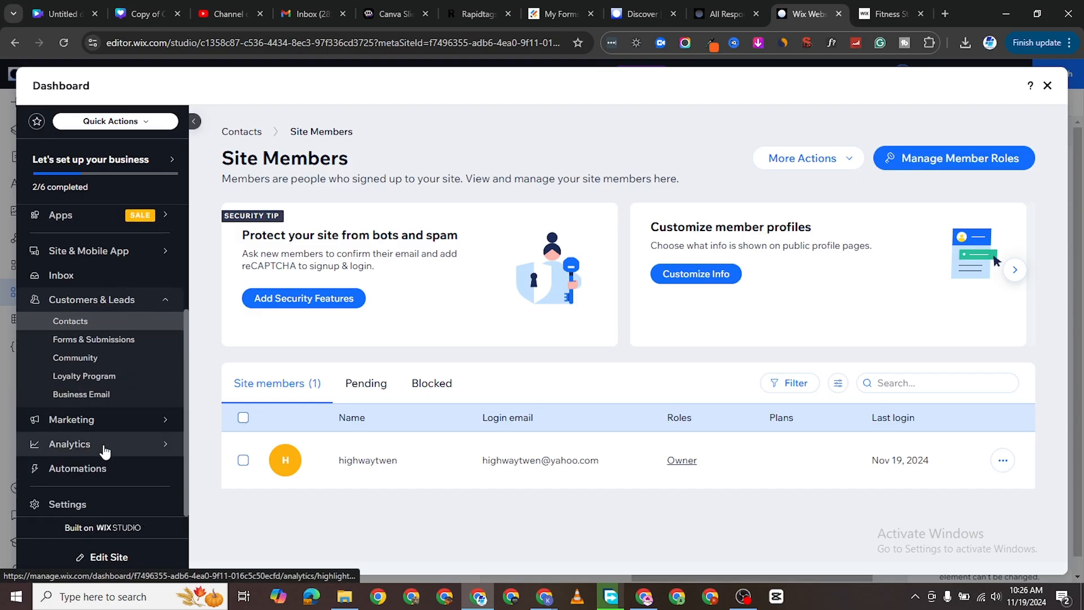
{"action": "left_click", "coordinate": [78, 505]}
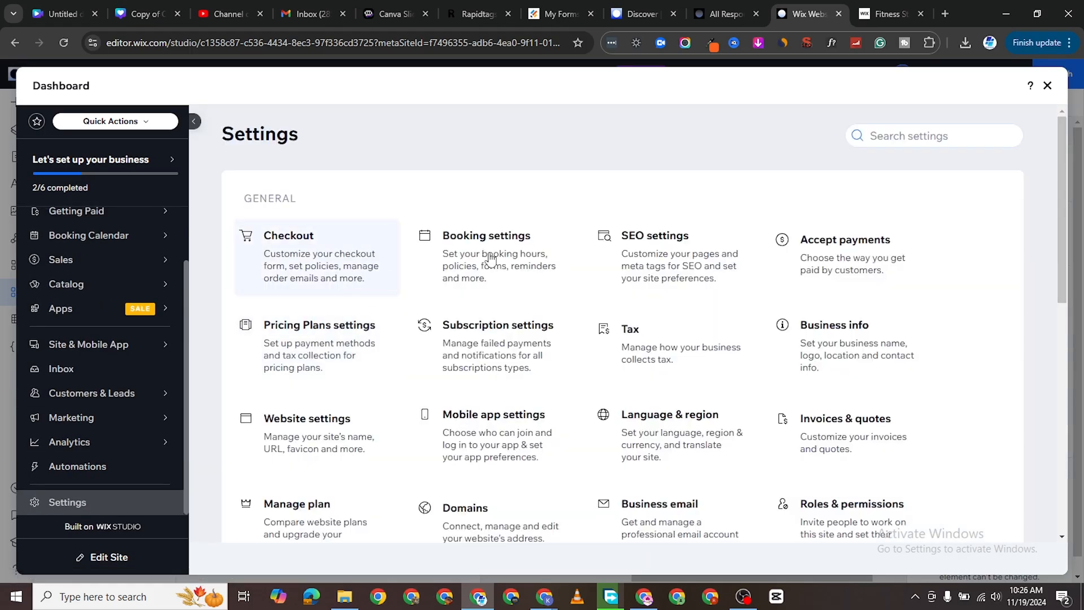
{"action": "scroll", "coordinate": [649, 406], "scroll_direction": "down", "scroll_amount": 1}
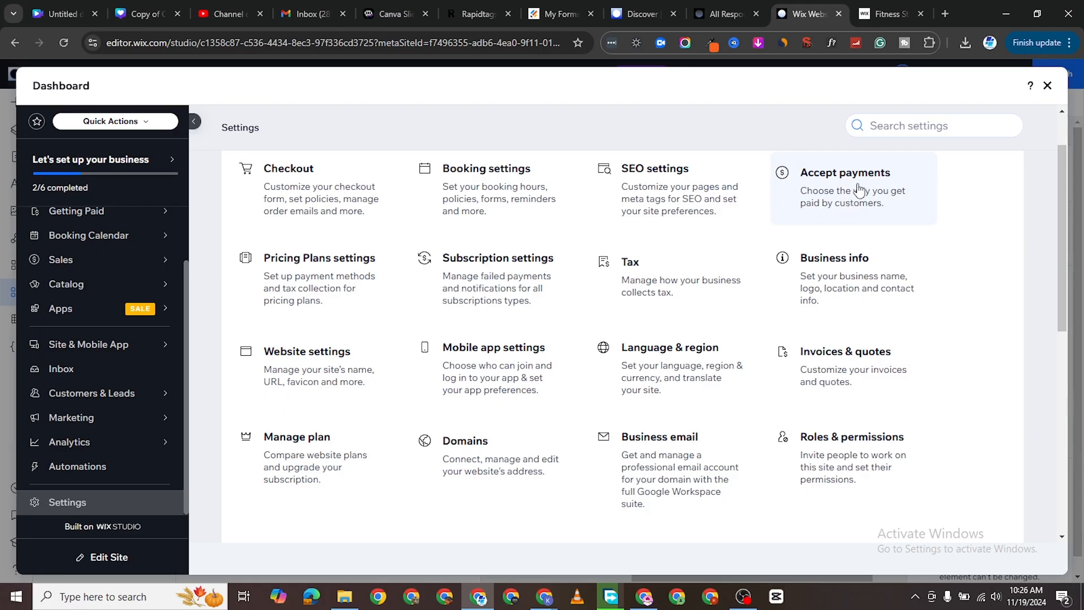
{"action": "left_click", "coordinate": [358, 305]}
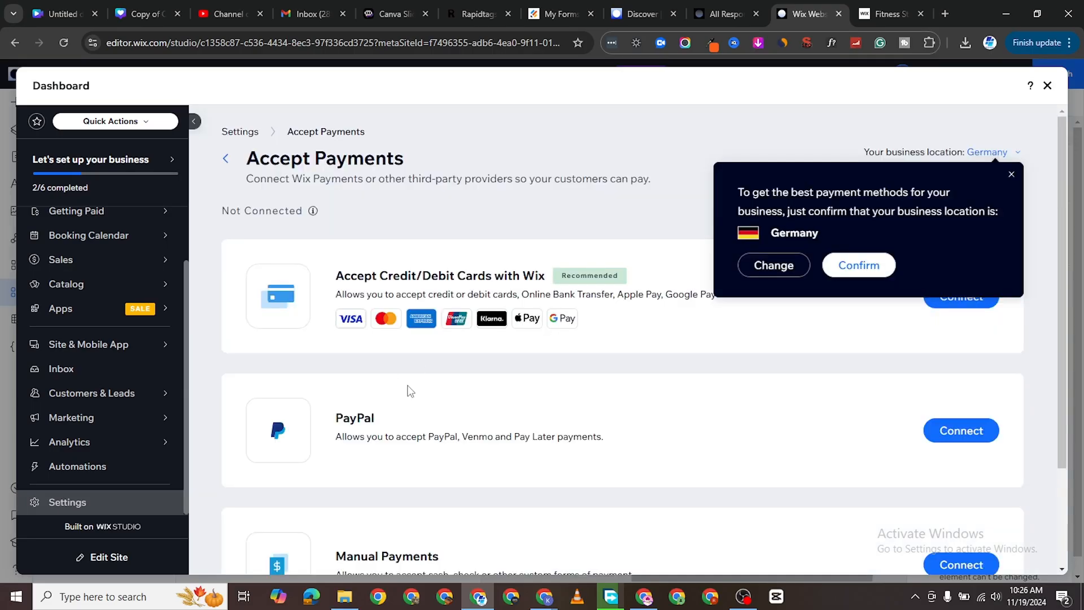
Step: Dismiss the business location prompt and examine the payment providers offered under Accept Payments
{"action": "left_click", "coordinate": [1011, 176]}
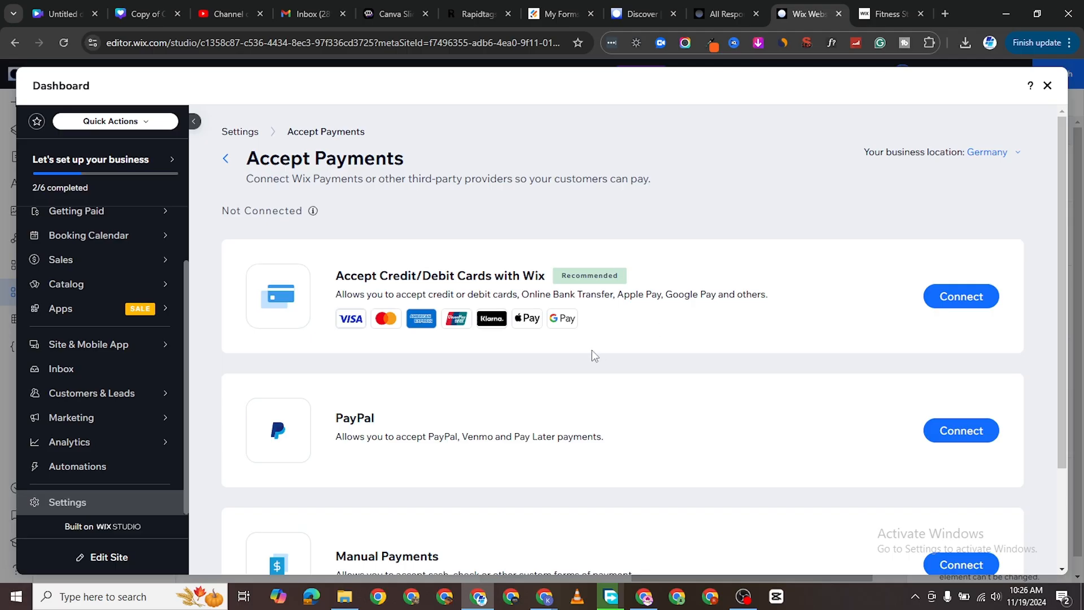
{"action": "scroll", "coordinate": [594, 355], "scroll_direction": "down", "scroll_amount": 1}
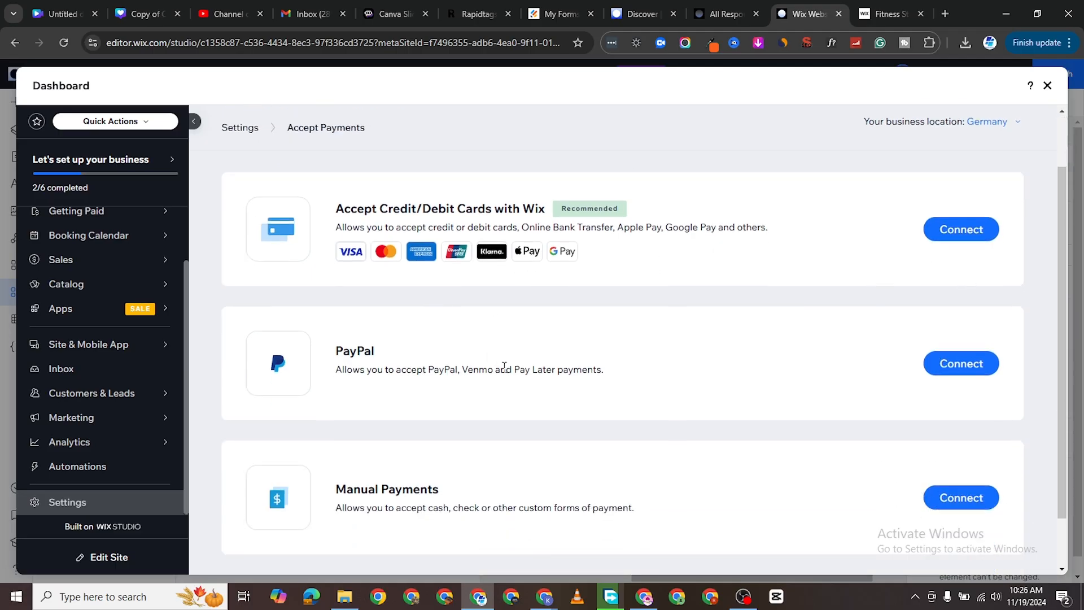
{"action": "scroll", "coordinate": [504, 366], "scroll_direction": "down", "scroll_amount": 1}
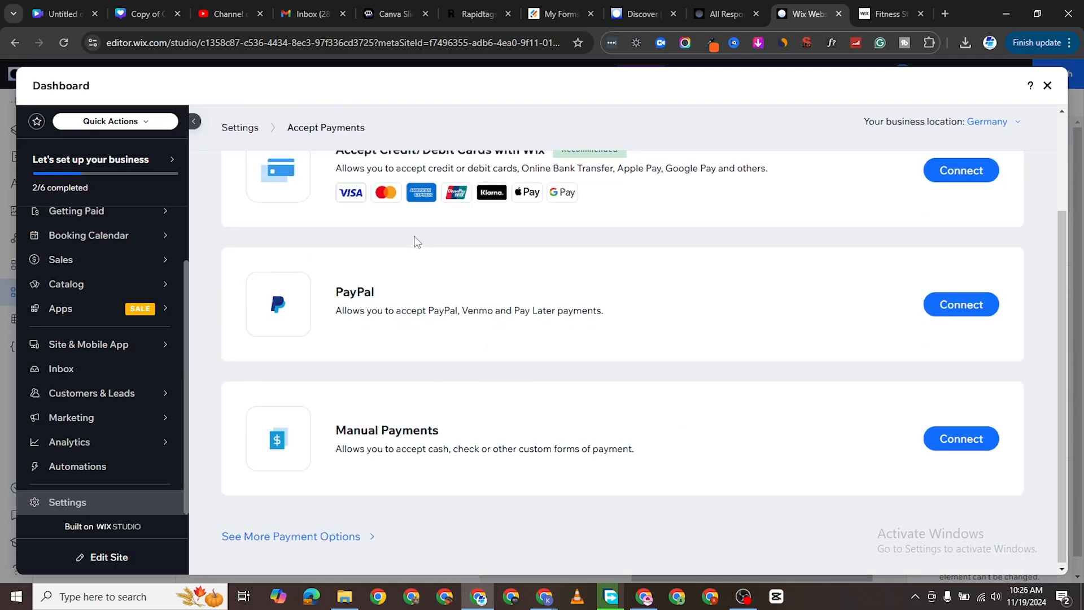
{"action": "scroll", "coordinate": [414, 242], "scroll_direction": "up", "scroll_amount": 2}
{"action": "scroll", "coordinate": [247, 437], "scroll_direction": "down", "scroll_amount": 2}
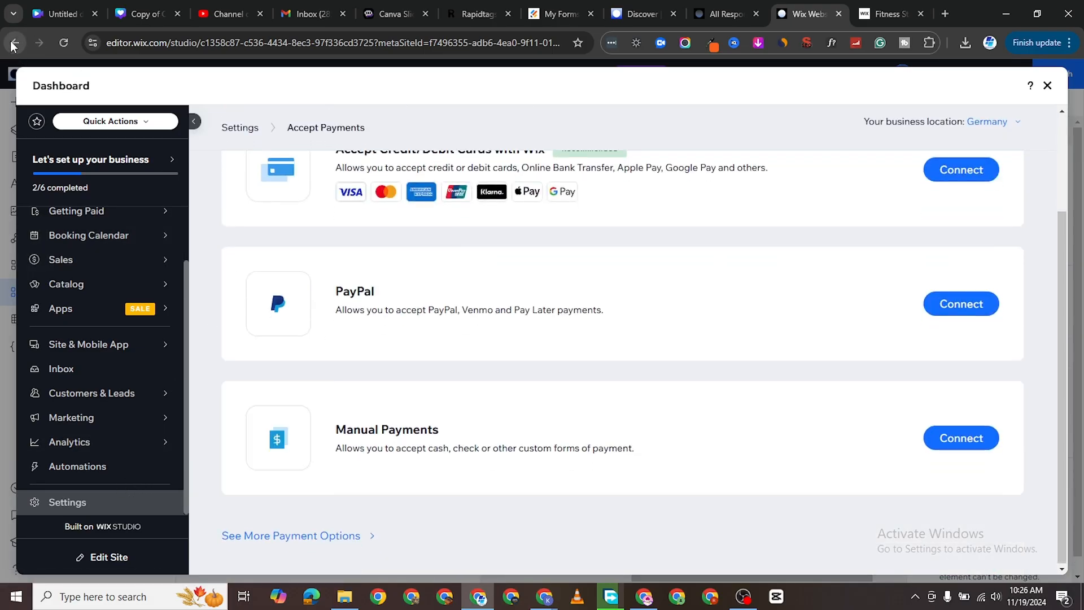
Step: Return to the Settings overview and review its general, communications and advanced categories
{"action": "left_click", "coordinate": [55, 504]}
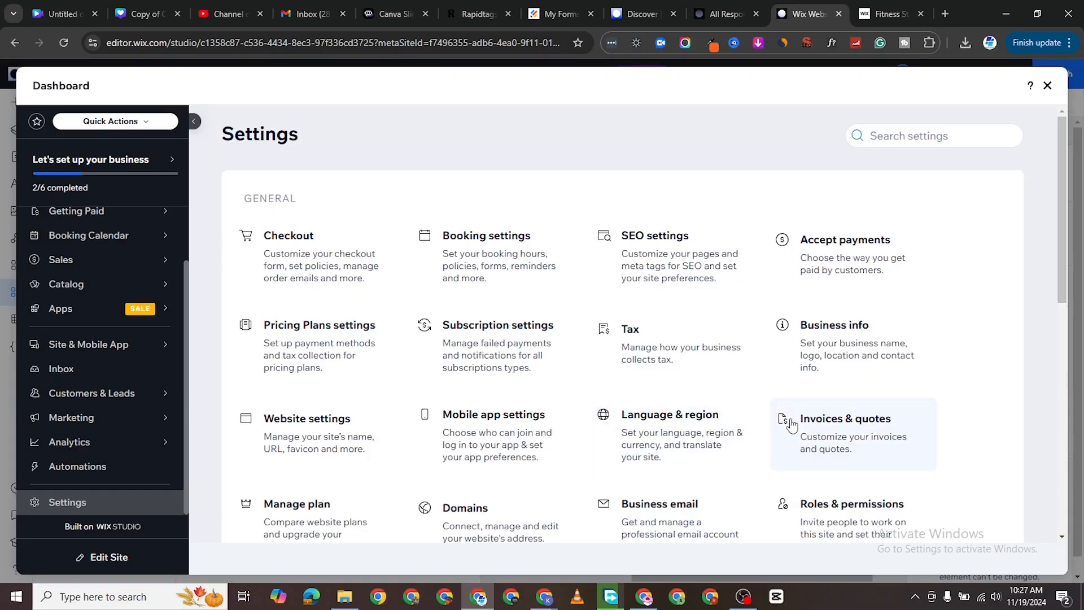
{"action": "scroll", "coordinate": [788, 418], "scroll_direction": "down", "scroll_amount": 2}
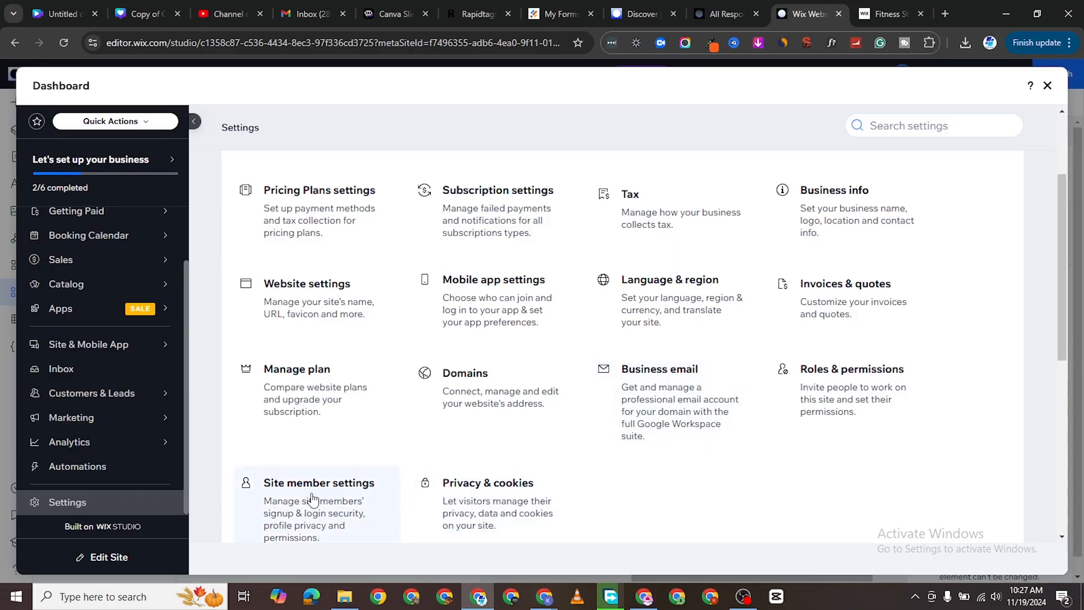
{"action": "scroll", "coordinate": [307, 496], "scroll_direction": "down", "scroll_amount": 2}
{"action": "scroll", "coordinate": [312, 377], "scroll_direction": "up", "scroll_amount": 1}
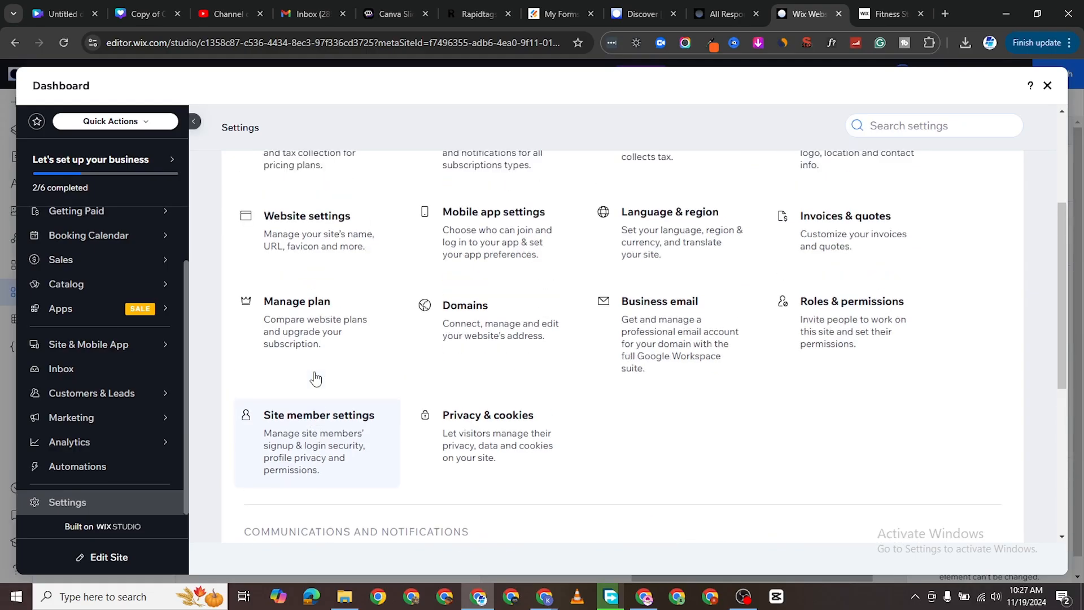
{"action": "scroll", "coordinate": [508, 433], "scroll_direction": "up", "scroll_amount": 1}
{"action": "scroll", "coordinate": [508, 434], "scroll_direction": "up", "scroll_amount": 1}
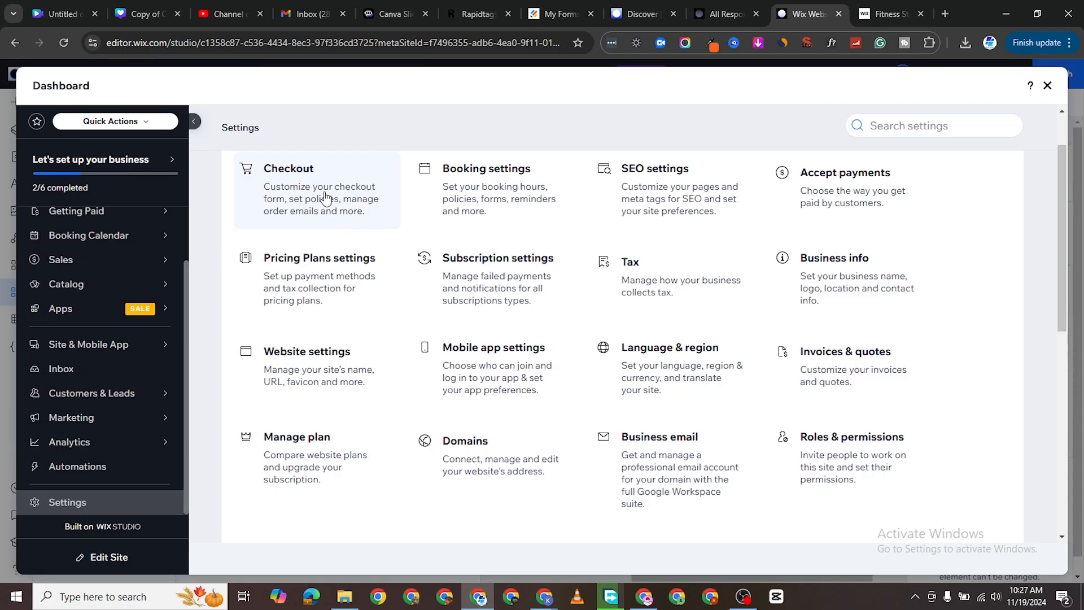
{"action": "scroll", "coordinate": [540, 417], "scroll_direction": "down", "scroll_amount": 6}
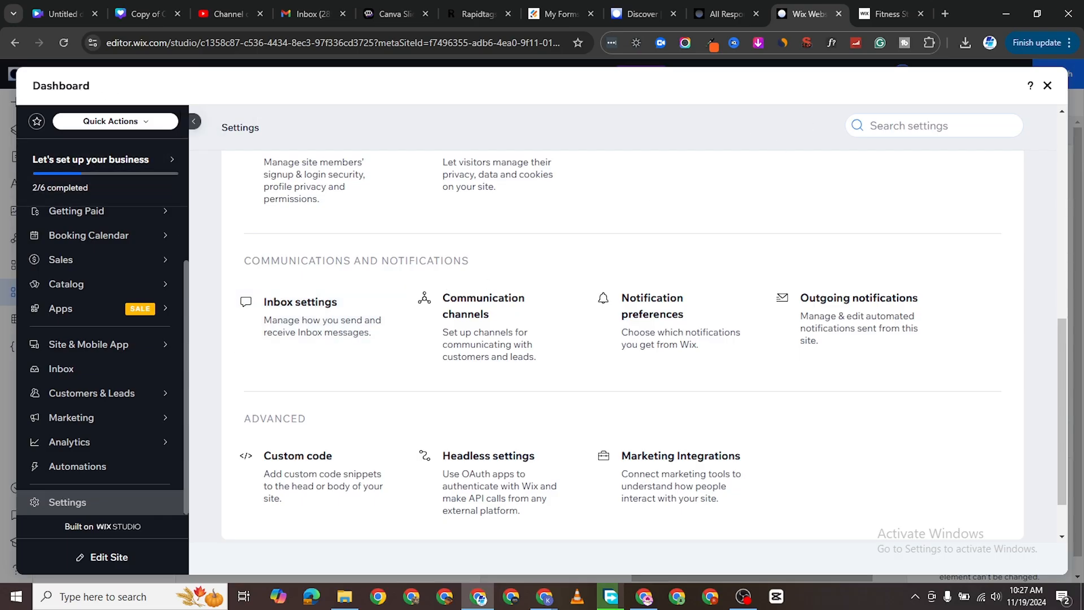
Step: Close the site dashboard and open the Home page from the site's main pages for editing
{"action": "left_click", "coordinate": [1047, 86]}
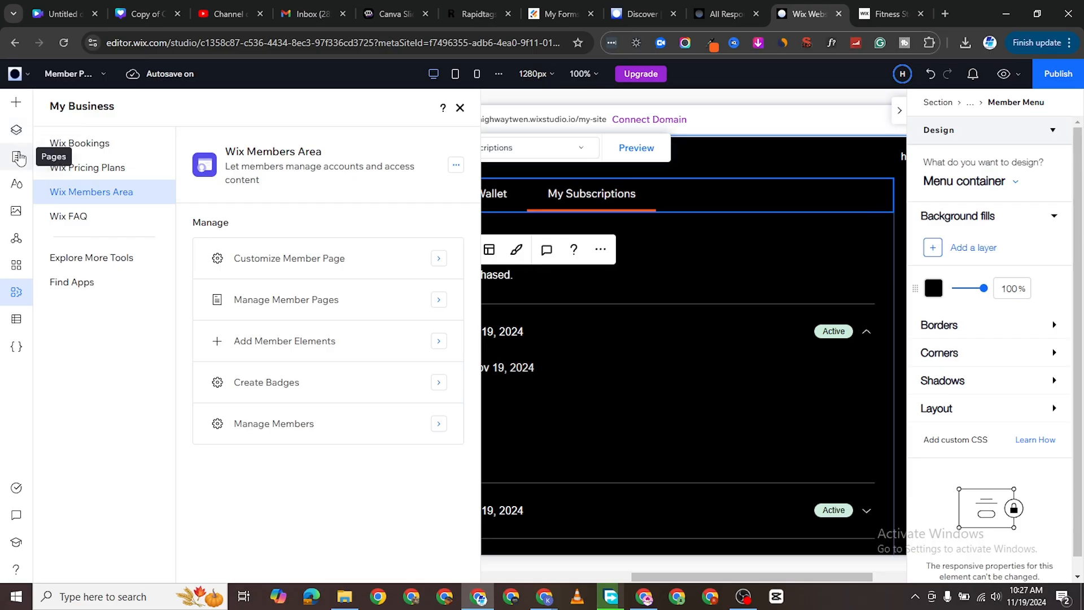
{"action": "left_click", "coordinate": [18, 157]}
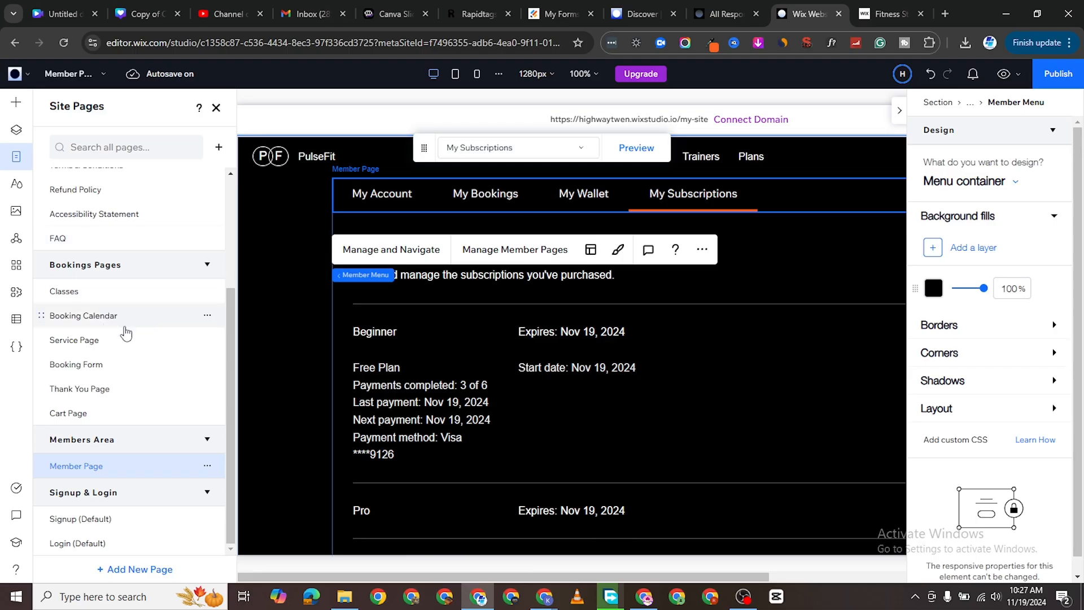
{"action": "scroll", "coordinate": [111, 248], "scroll_direction": "up", "scroll_amount": 4}
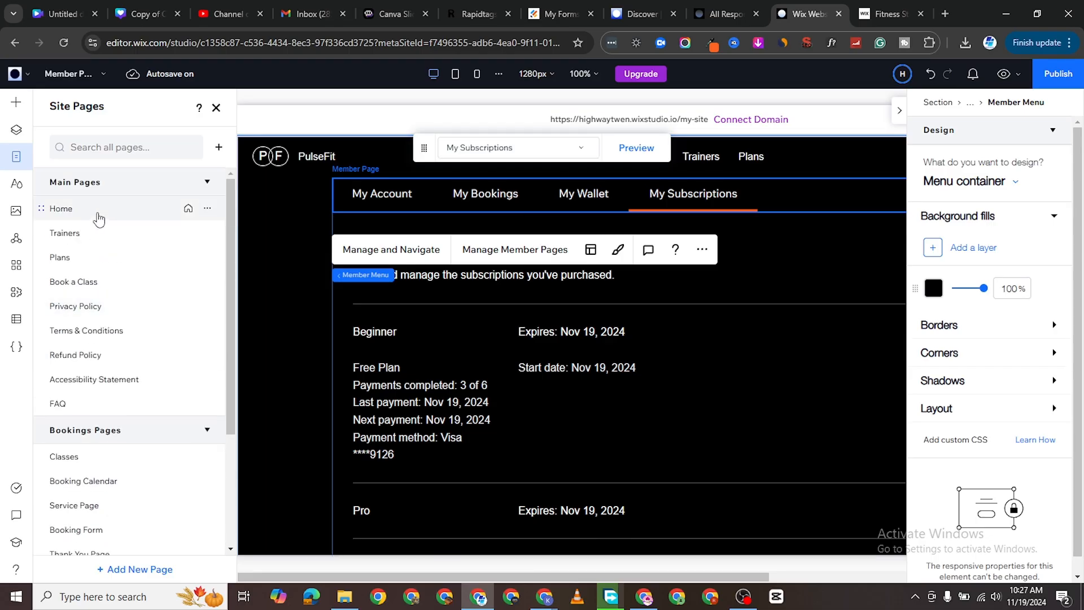
{"action": "left_click", "coordinate": [99, 219]}
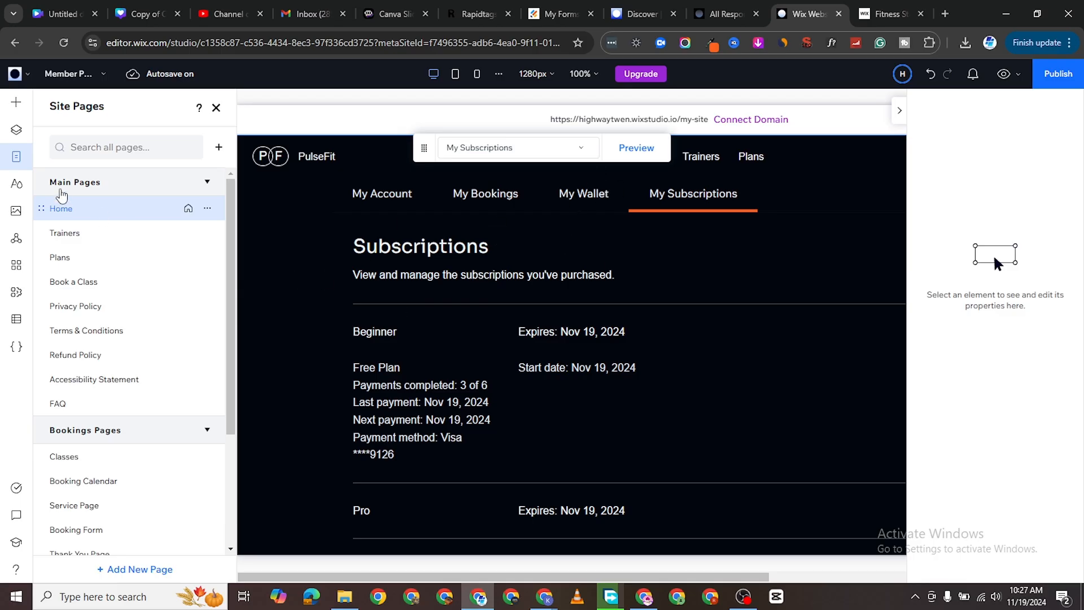
{"action": "double_click", "coordinate": [66, 210]}
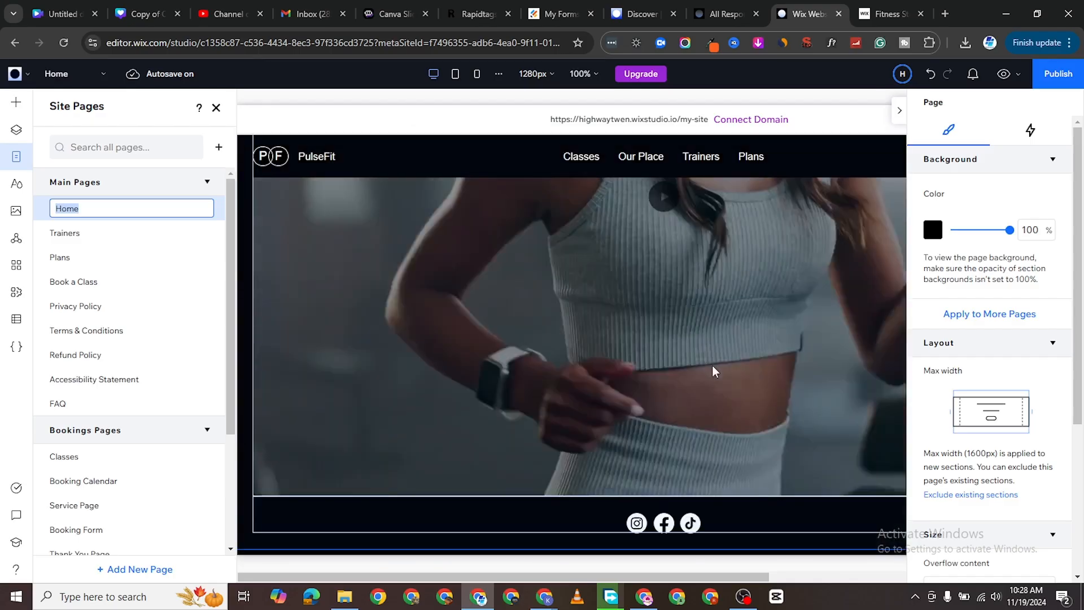
Step: Look through the Home page's sections, including the boxing arena promotion and the class list
{"action": "scroll", "coordinate": [712, 364], "scroll_direction": "down", "scroll_amount": 10}
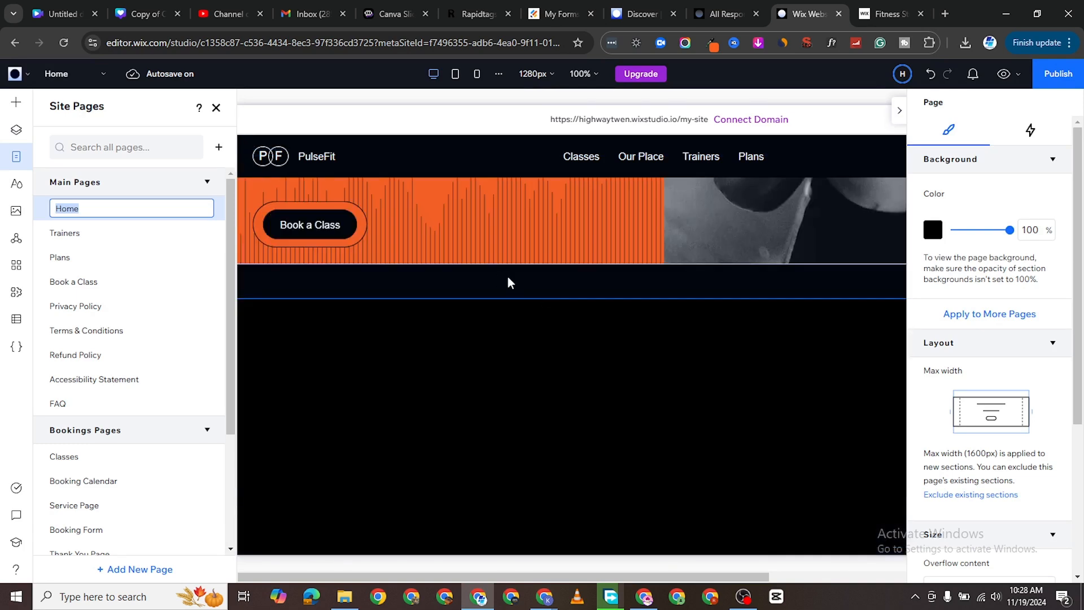
{"action": "scroll", "coordinate": [624, 237], "scroll_direction": "up", "scroll_amount": 3}
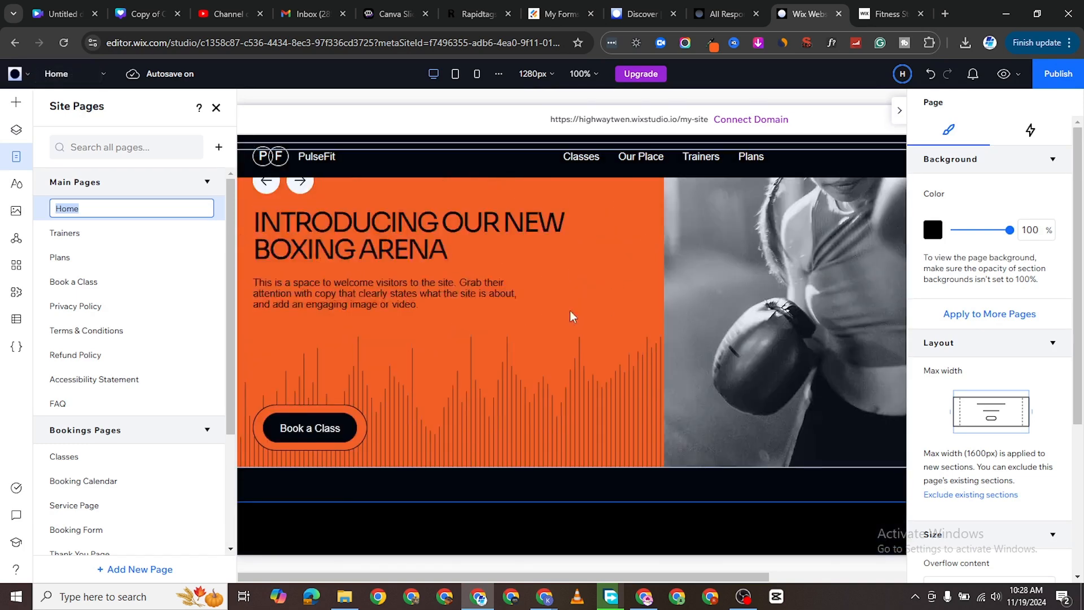
{"action": "scroll", "coordinate": [572, 315], "scroll_direction": "up", "scroll_amount": 2}
{"action": "scroll", "coordinate": [655, 392], "scroll_direction": "down", "scroll_amount": 6}
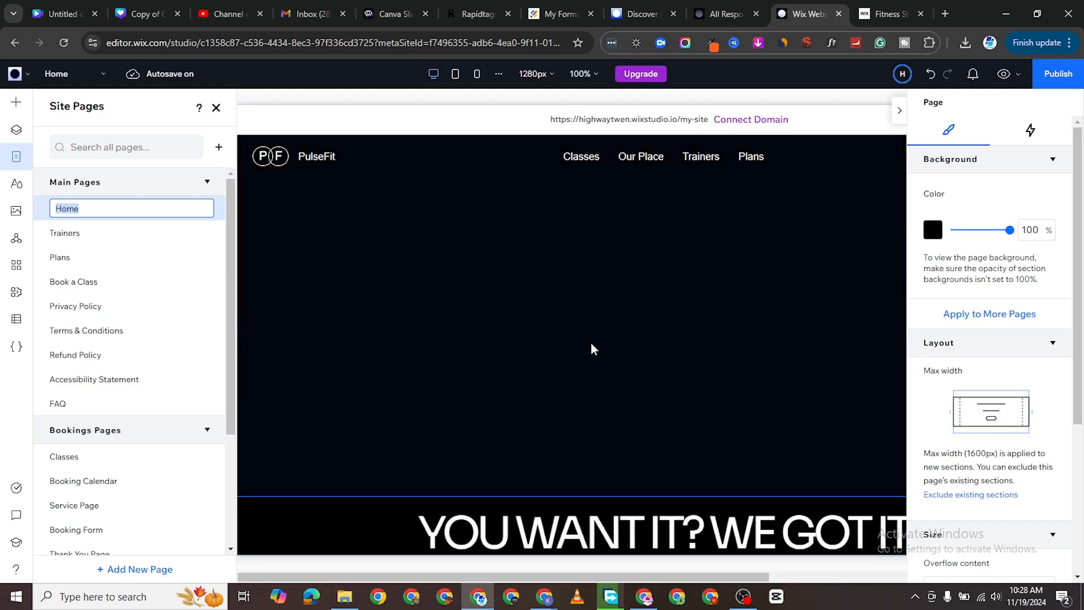
{"action": "scroll", "coordinate": [610, 338], "scroll_direction": "down", "scroll_amount": 5}
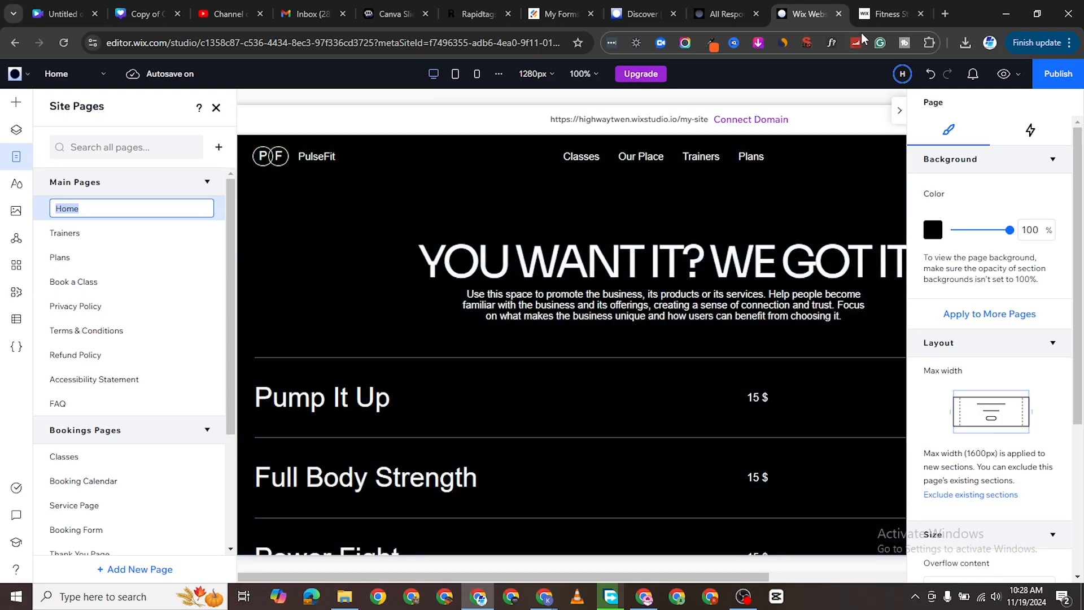
Step: Switch to the Fitness Studio template preview, reload it and review the class list on its Classes page
{"action": "left_click", "coordinate": [880, 14]}
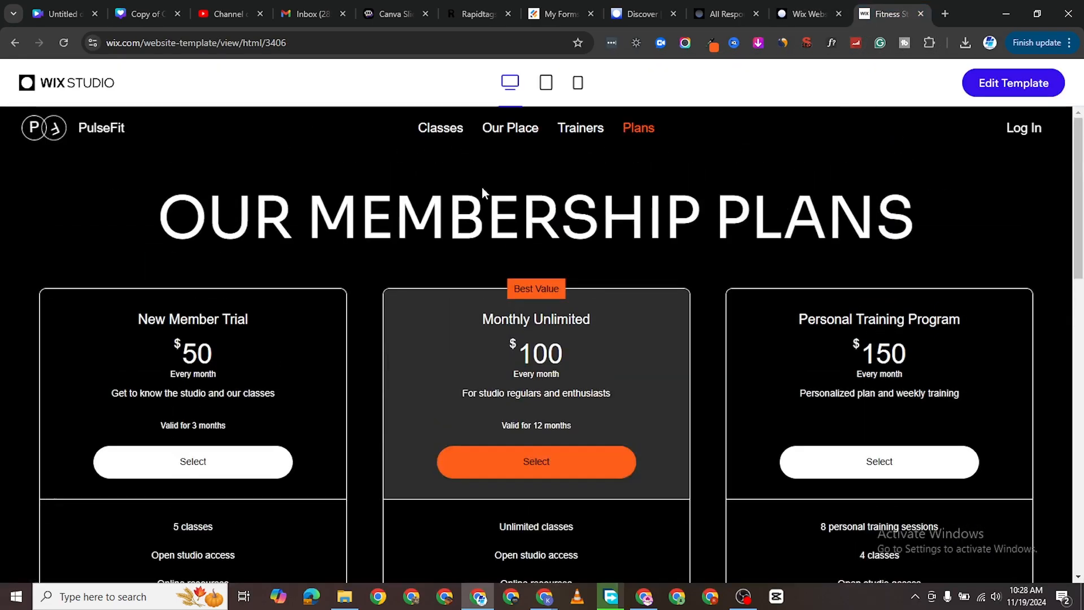
{"action": "left_click", "coordinate": [63, 42]}
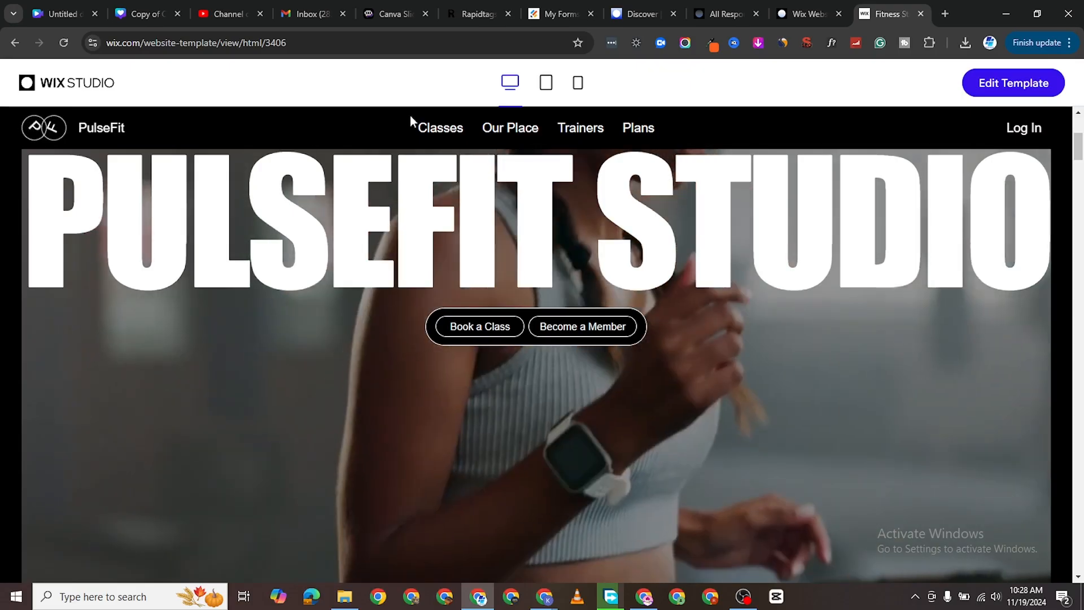
{"action": "left_click", "coordinate": [412, 119]}
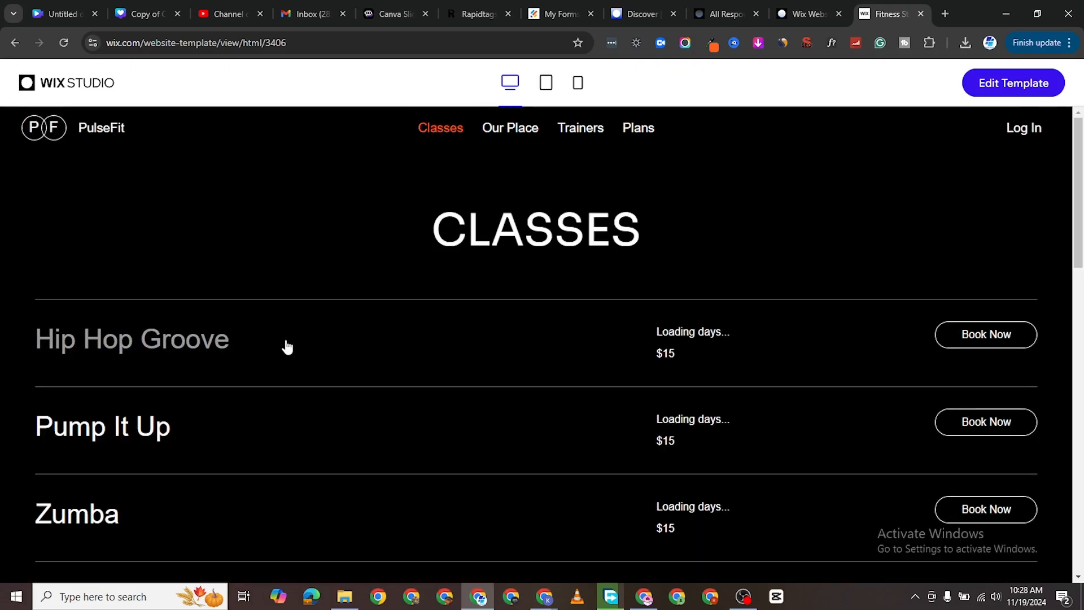
{"action": "scroll", "coordinate": [573, 361], "scroll_direction": "down", "scroll_amount": 1}
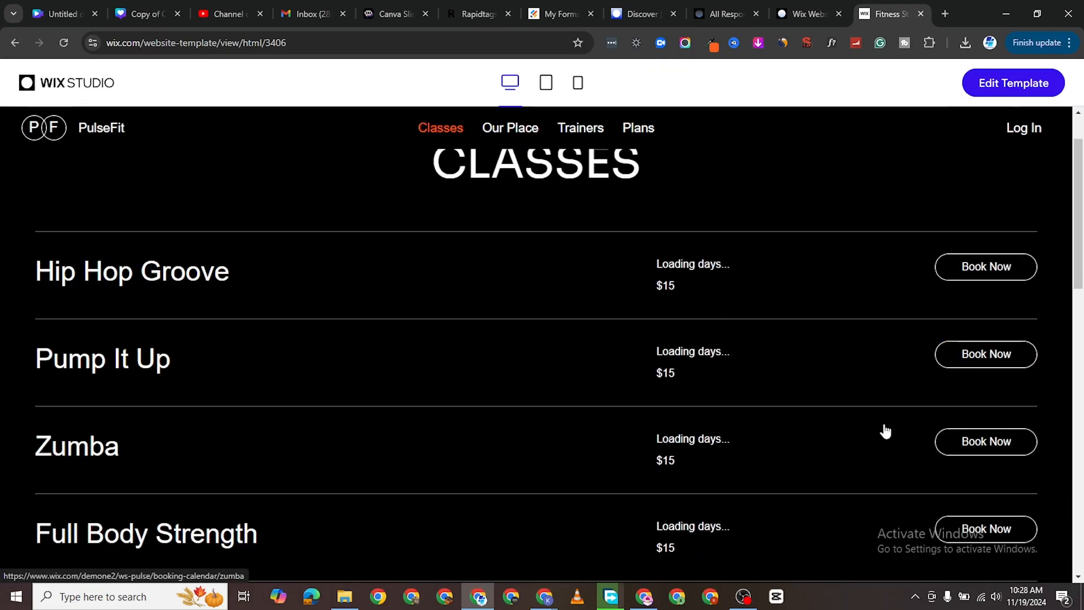
{"action": "scroll", "coordinate": [885, 430], "scroll_direction": "down", "scroll_amount": 5}
{"action": "scroll", "coordinate": [648, 226], "scroll_direction": "up", "scroll_amount": 1}
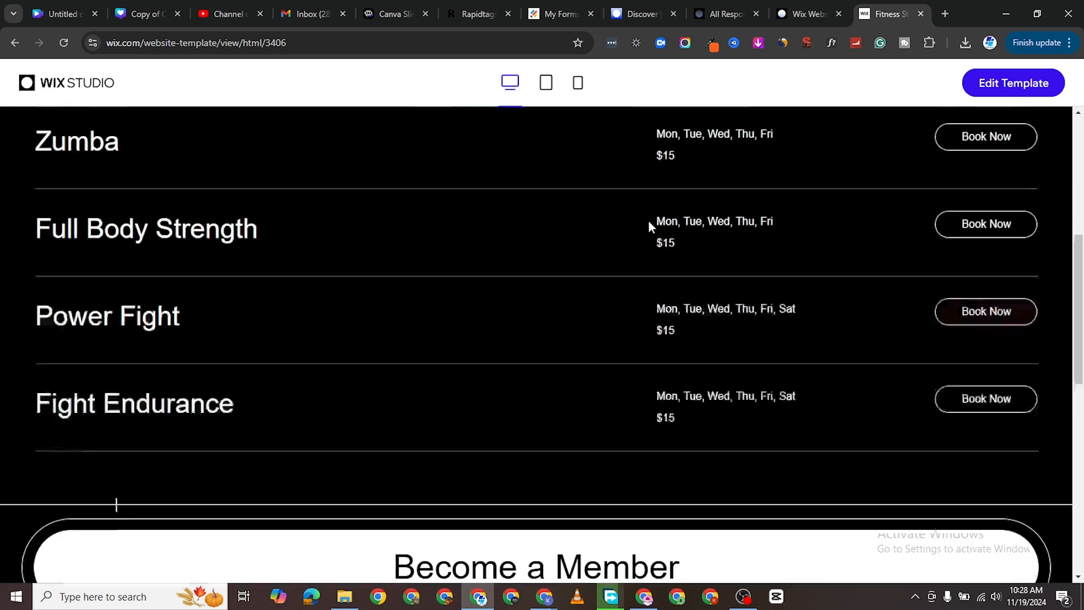
{"action": "scroll", "coordinate": [648, 226], "scroll_direction": "up", "scroll_amount": 7}
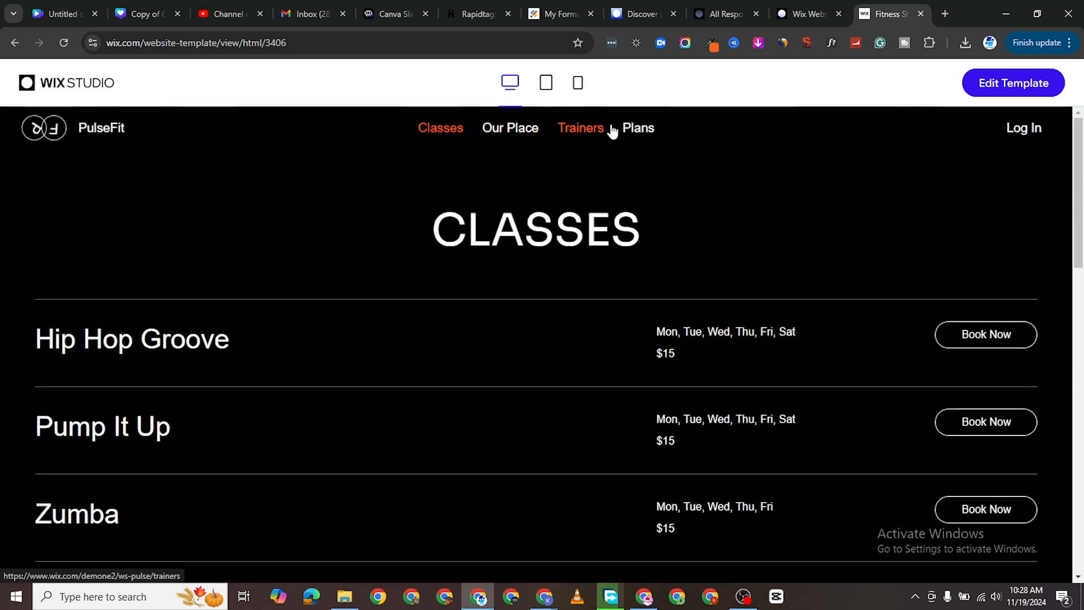
Step: Open the template preview's Plans page and review the membership plans with their included benefits
{"action": "left_click", "coordinate": [631, 130]}
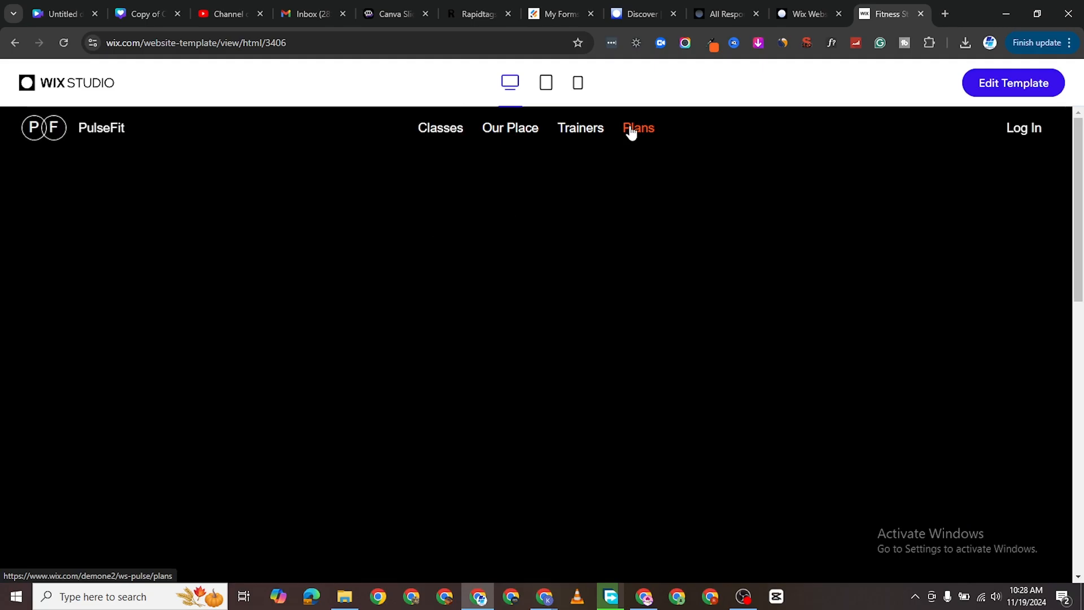
{"action": "scroll", "coordinate": [252, 420], "scroll_direction": "down", "scroll_amount": 4}
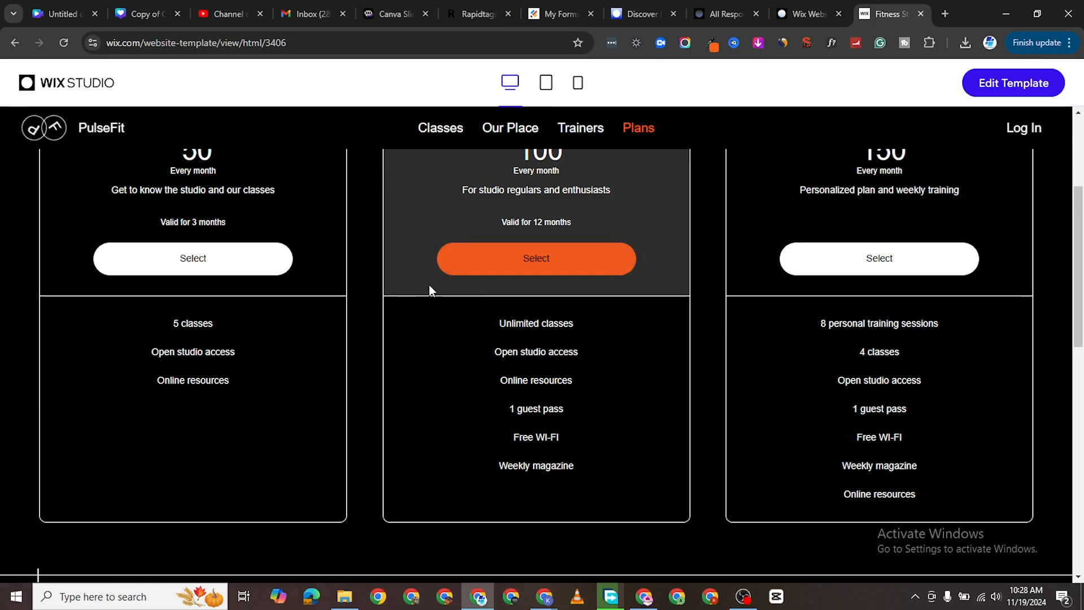
{"action": "scroll", "coordinate": [644, 323], "scroll_direction": "up", "scroll_amount": 3}
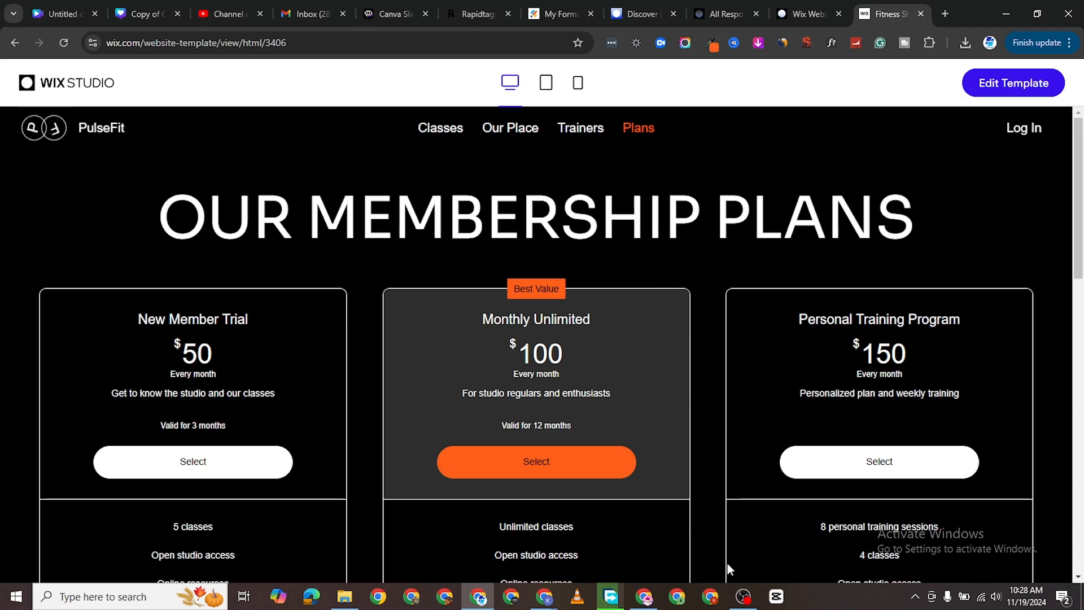
{"action": "mouse_move", "coordinate": [745, 597]}
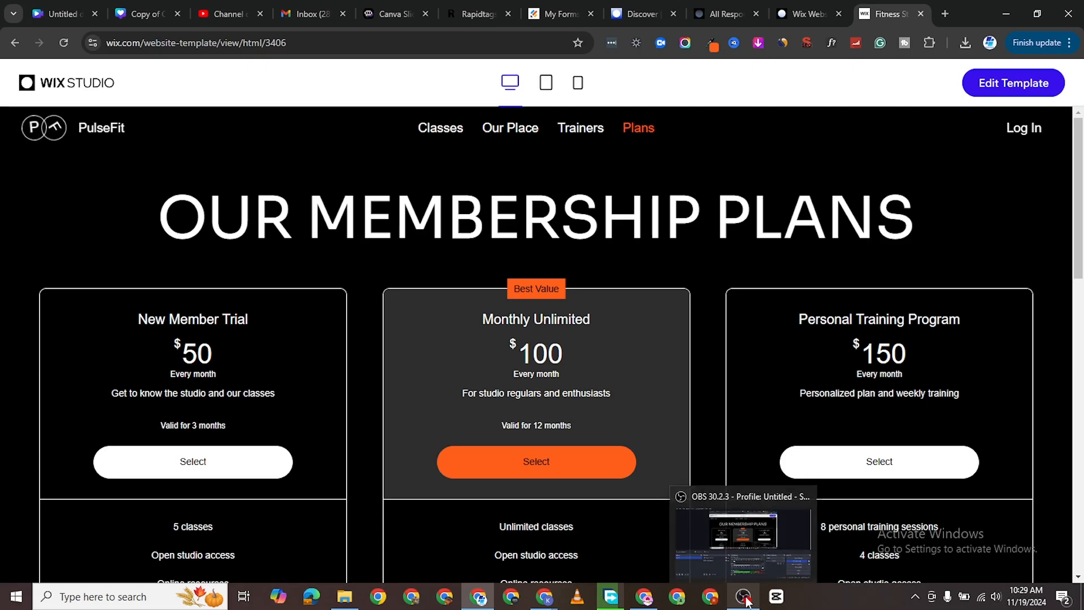